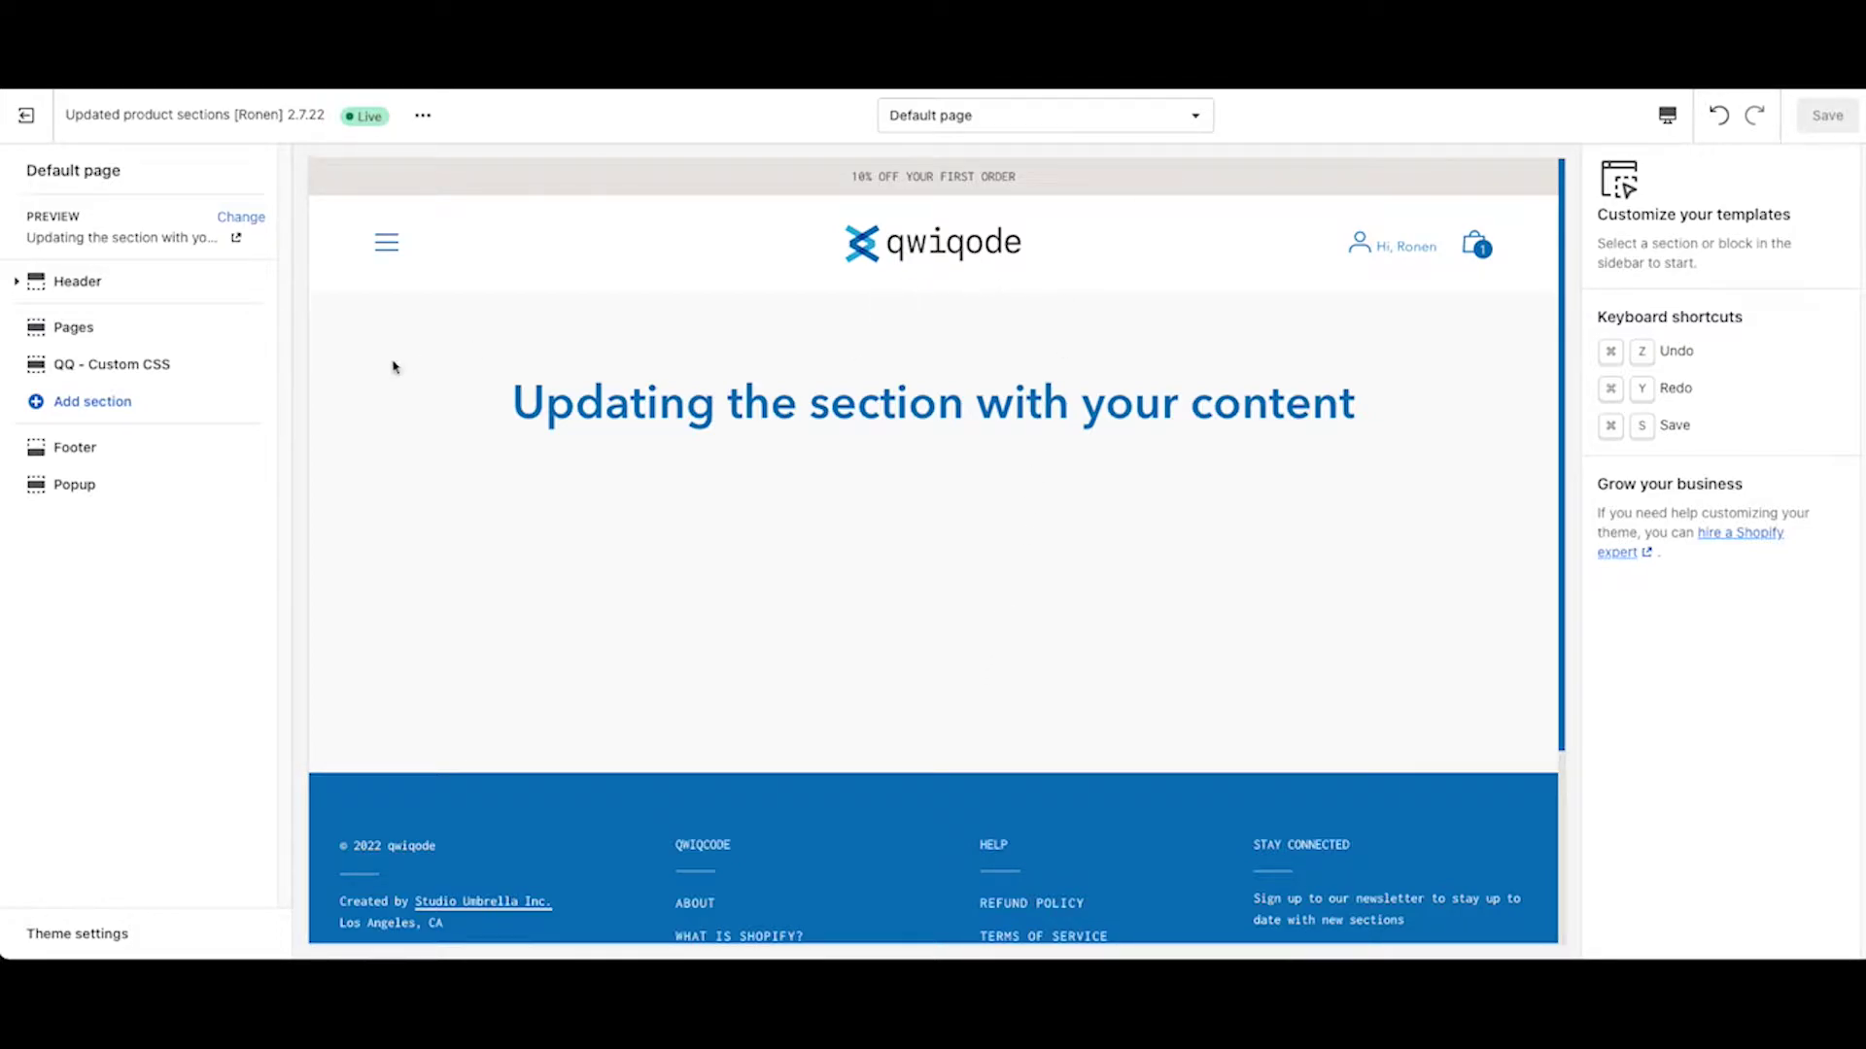
Open the Add section list and load more section types to find QQ - Custom Liquid.
{"action": "left_click", "coordinate": [109, 412]}
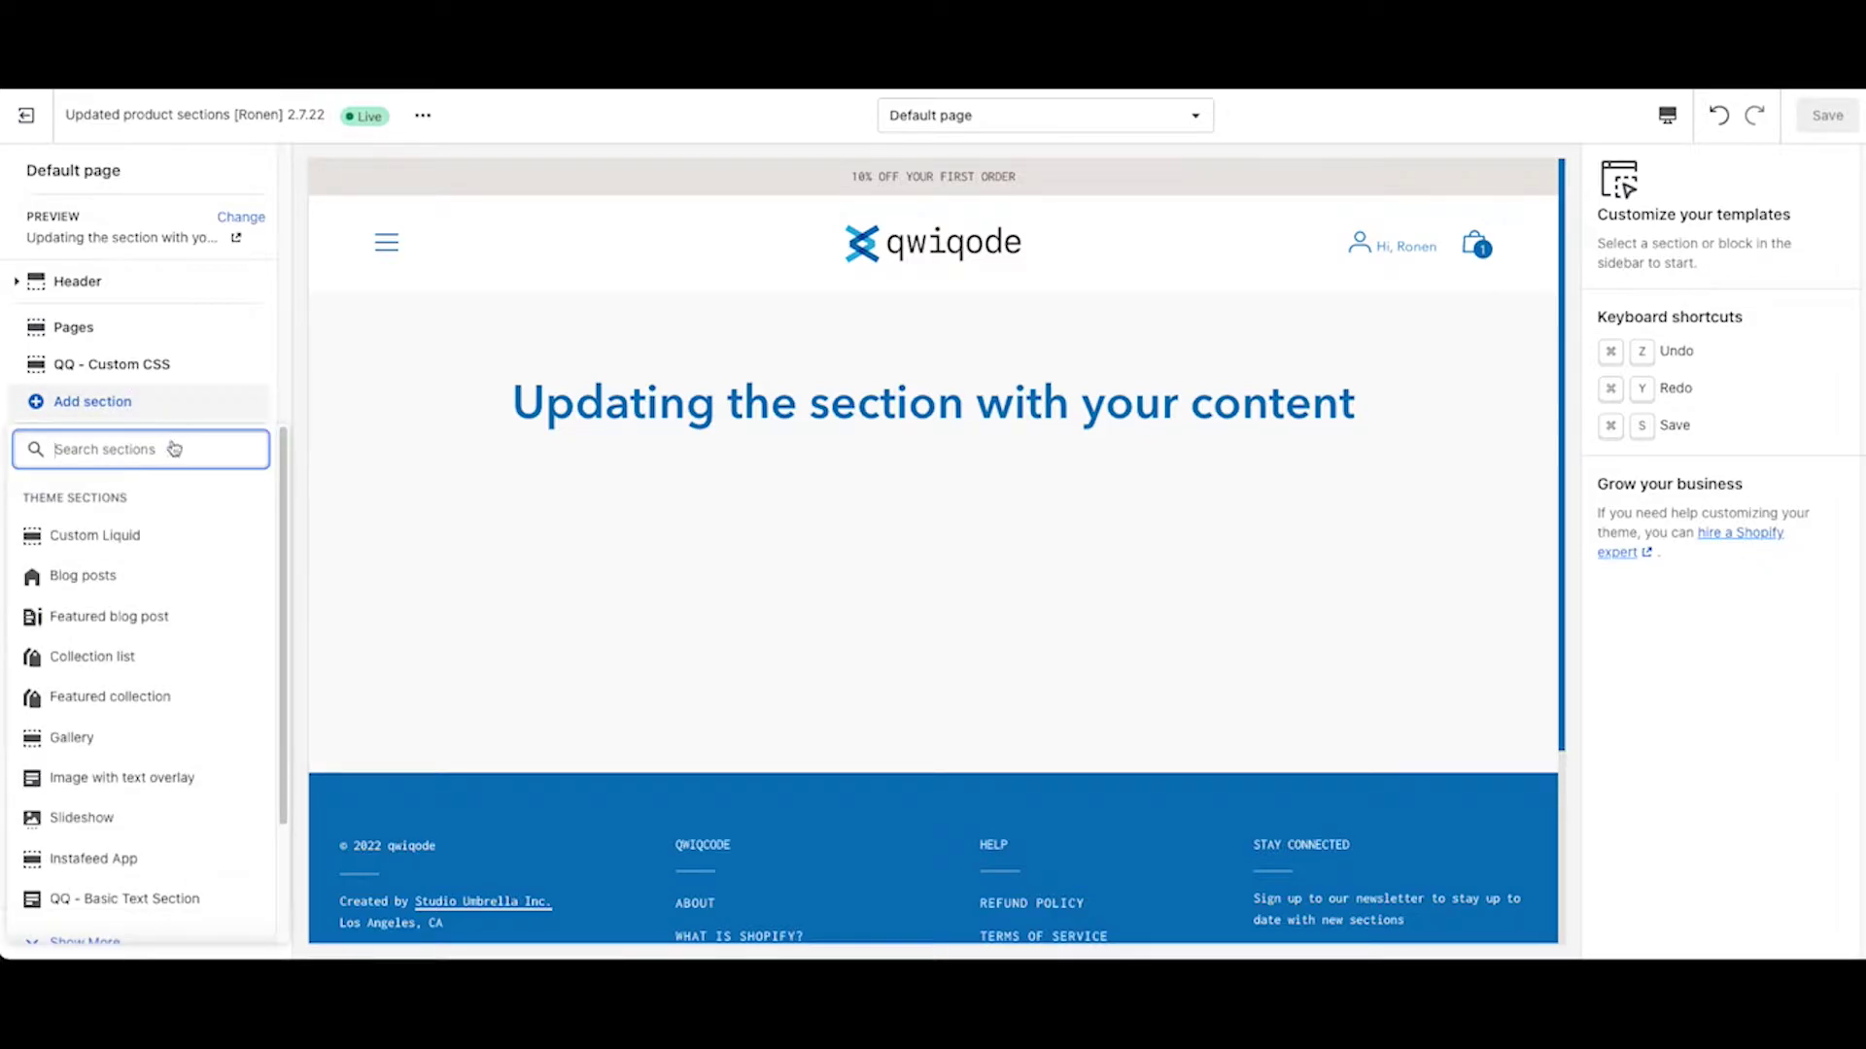
{"action": "scroll", "coordinate": [137, 680], "scroll_direction": "down", "scroll_amount": 3}
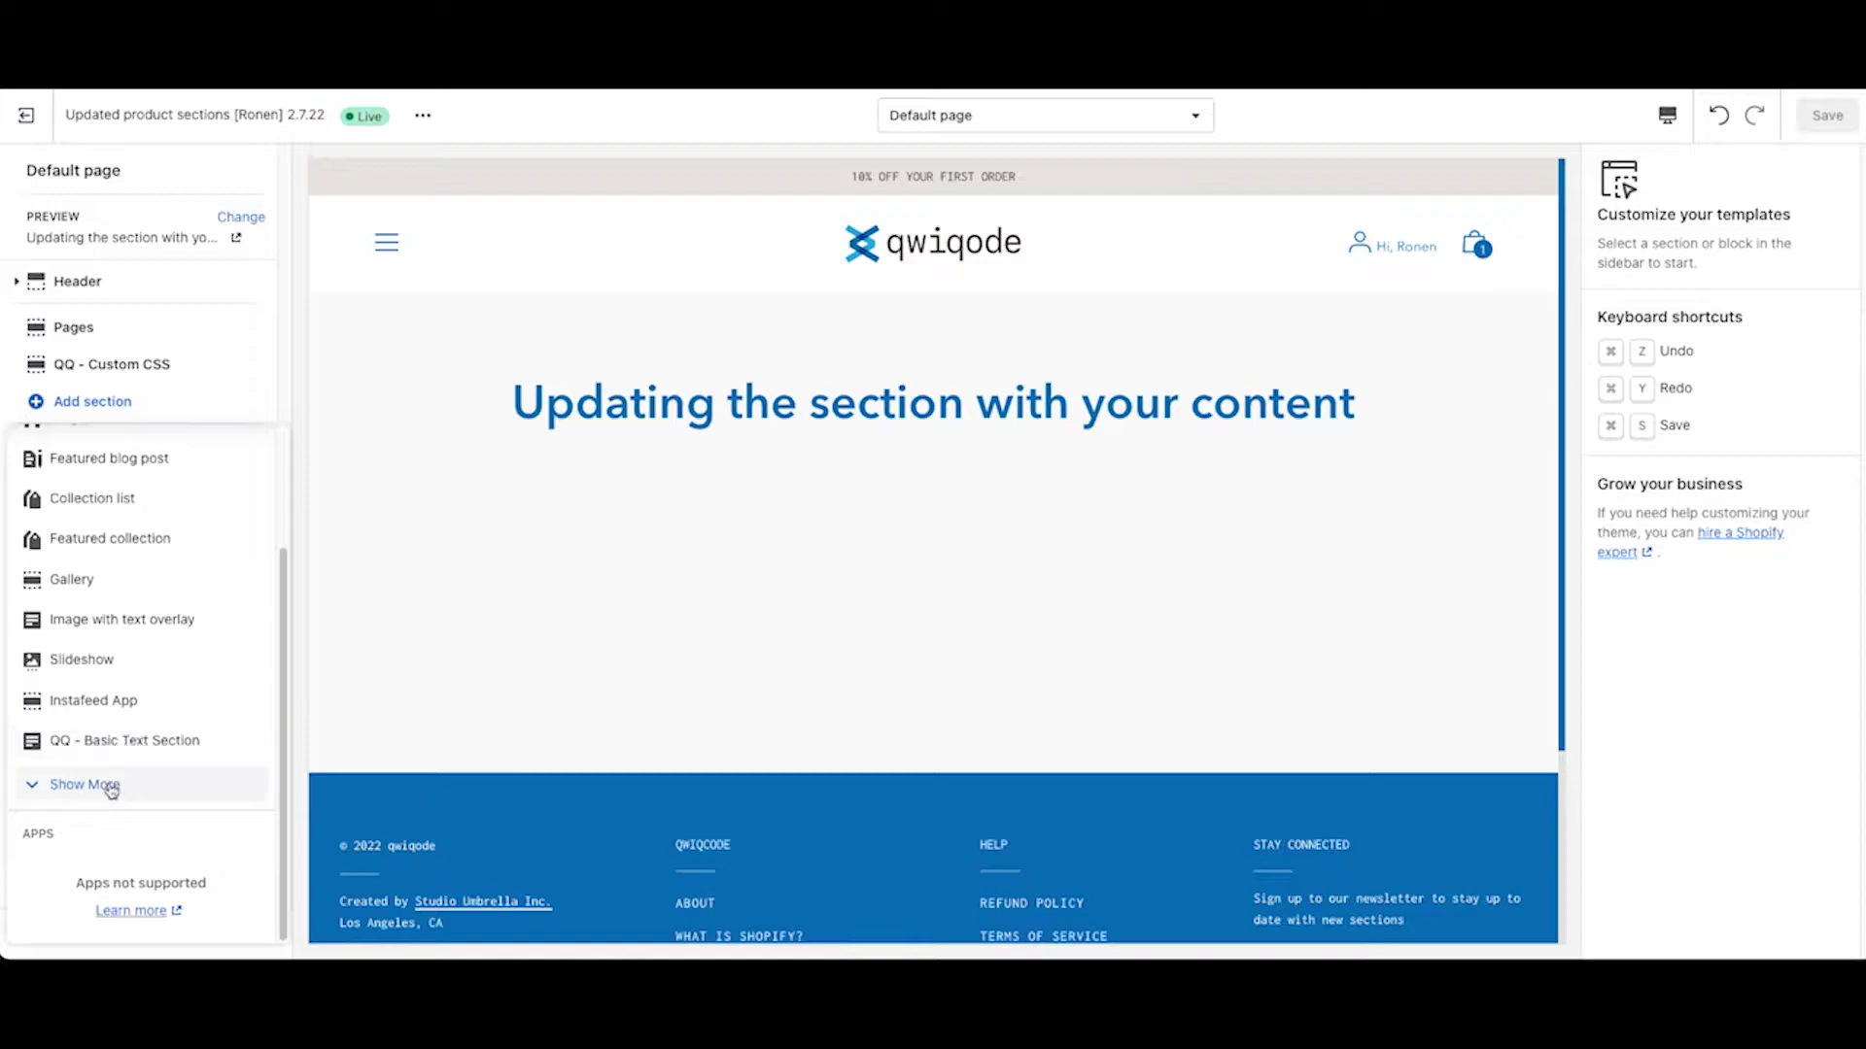
{"action": "left_click", "coordinate": [107, 784]}
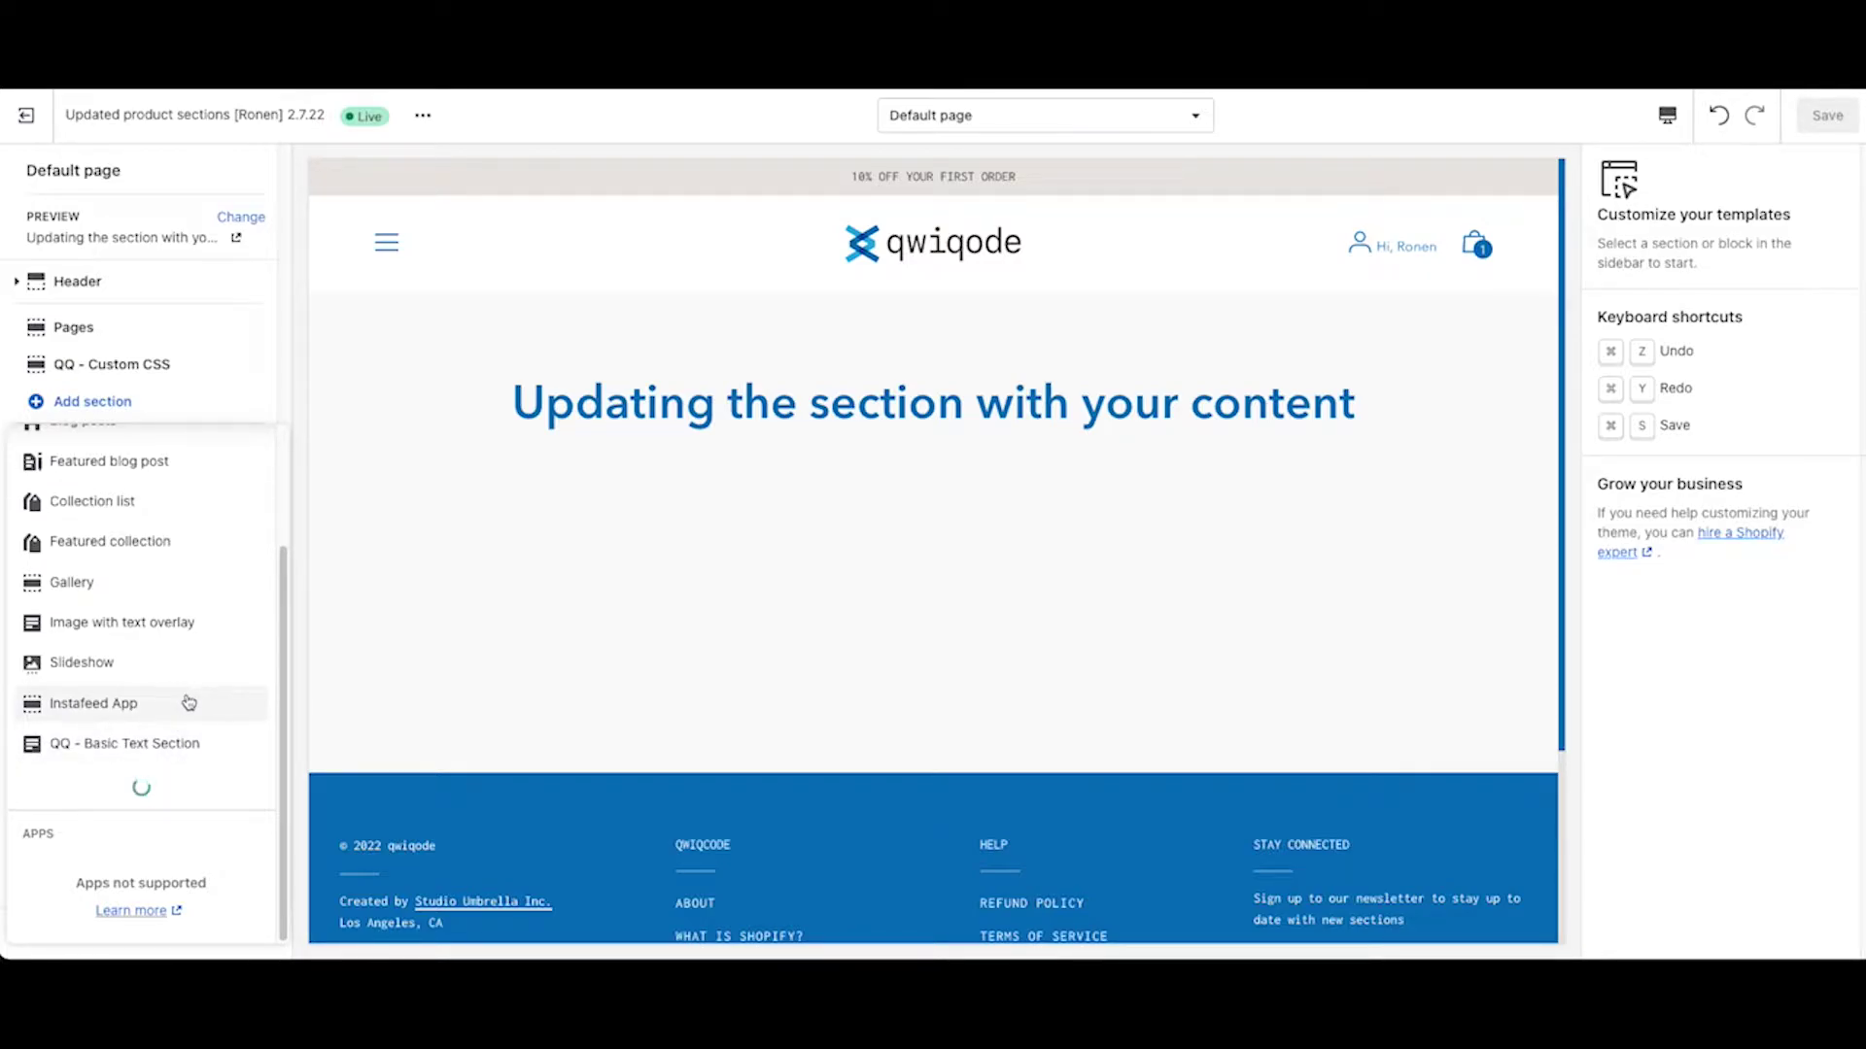
{"action": "scroll", "coordinate": [188, 724], "scroll_direction": "down", "scroll_amount": 3}
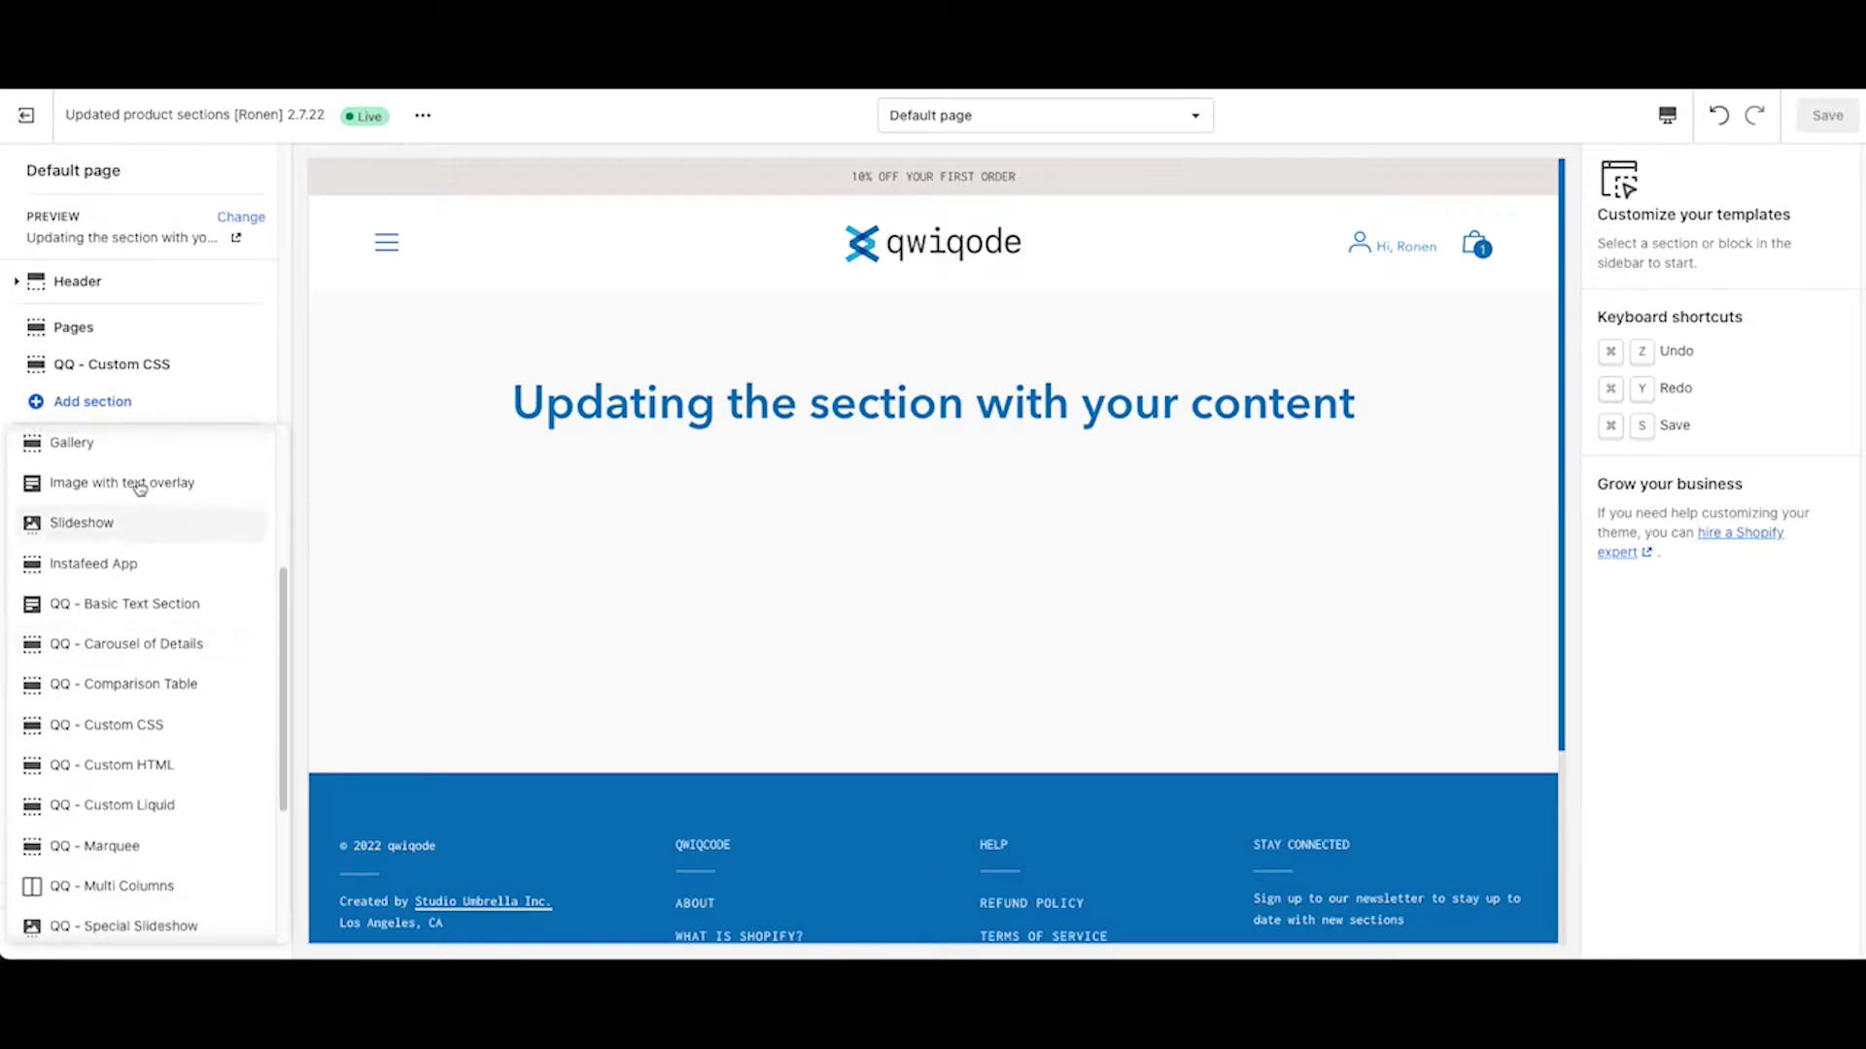
{"action": "scroll", "coordinate": [213, 737], "scroll_direction": "up", "scroll_amount": 6}
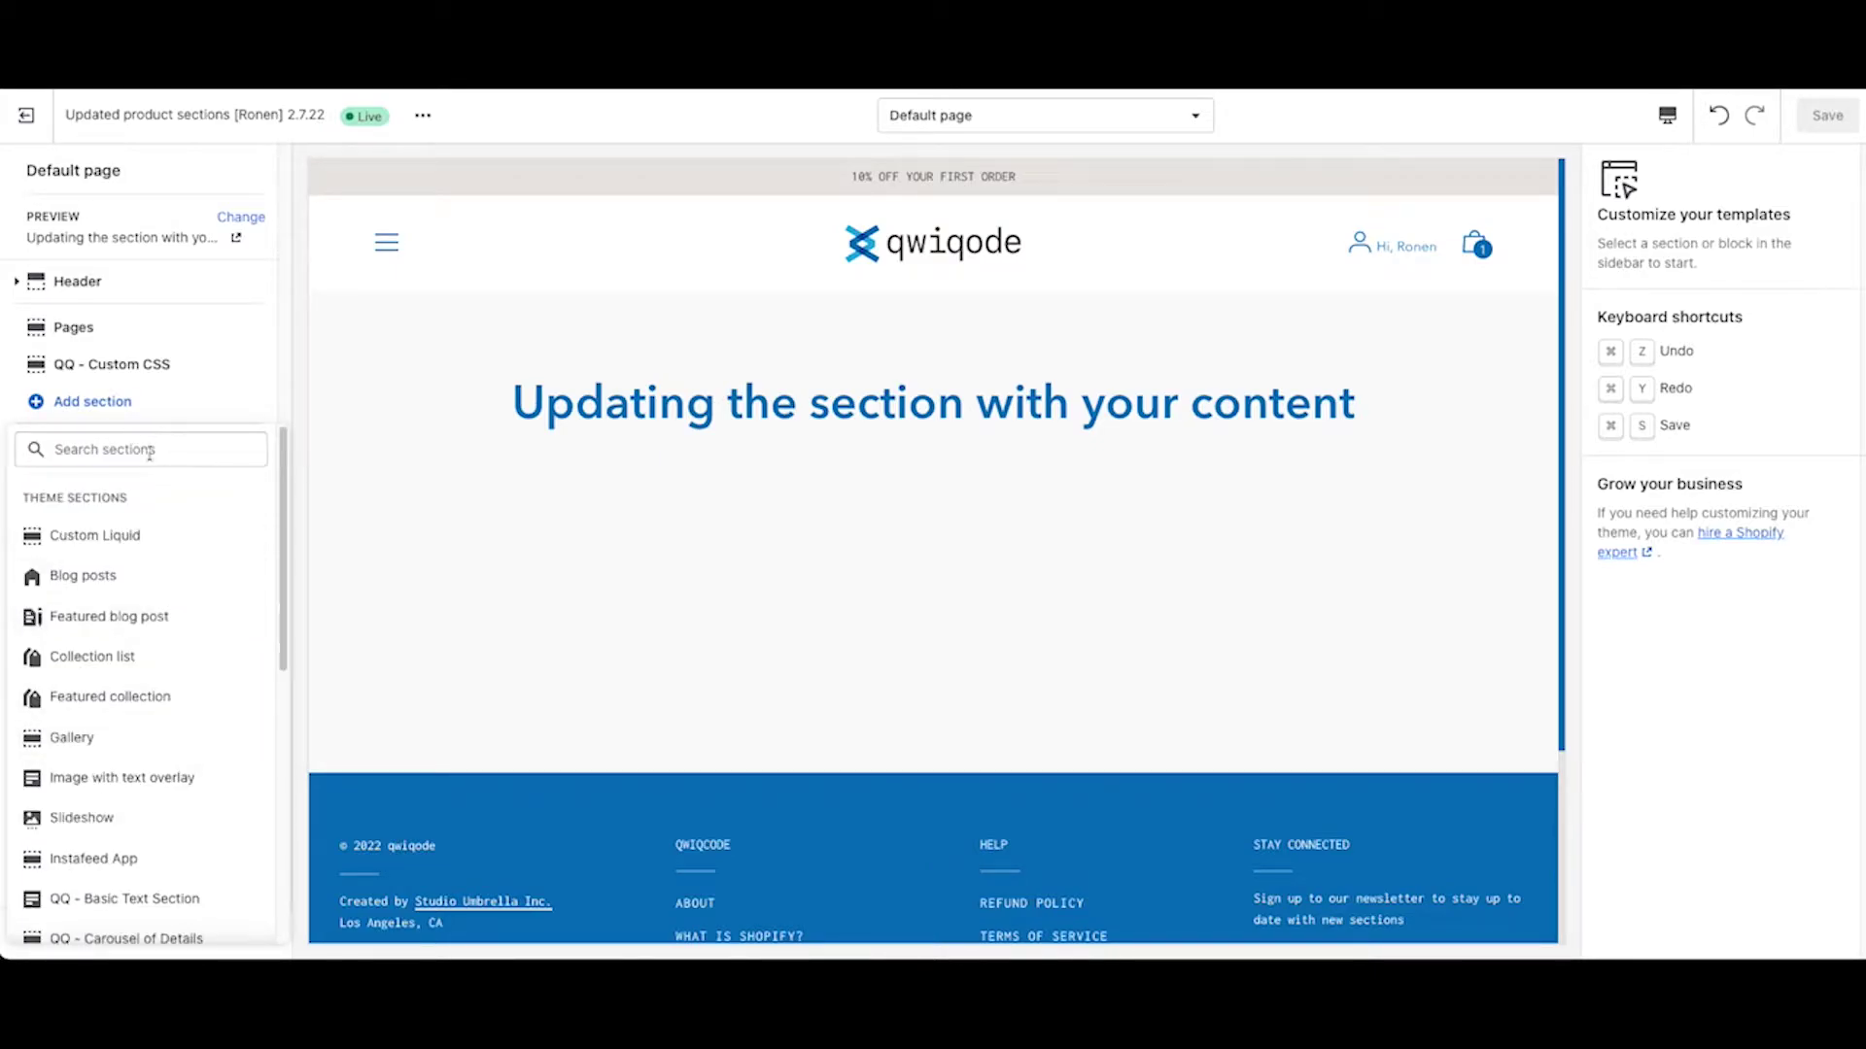
{"action": "scroll", "coordinate": [229, 749], "scroll_direction": "down", "scroll_amount": 6}
Add the QQ - Custom Liquid section and review its default settings down to Liquid Code.
{"action": "left_click", "coordinate": [175, 716]}
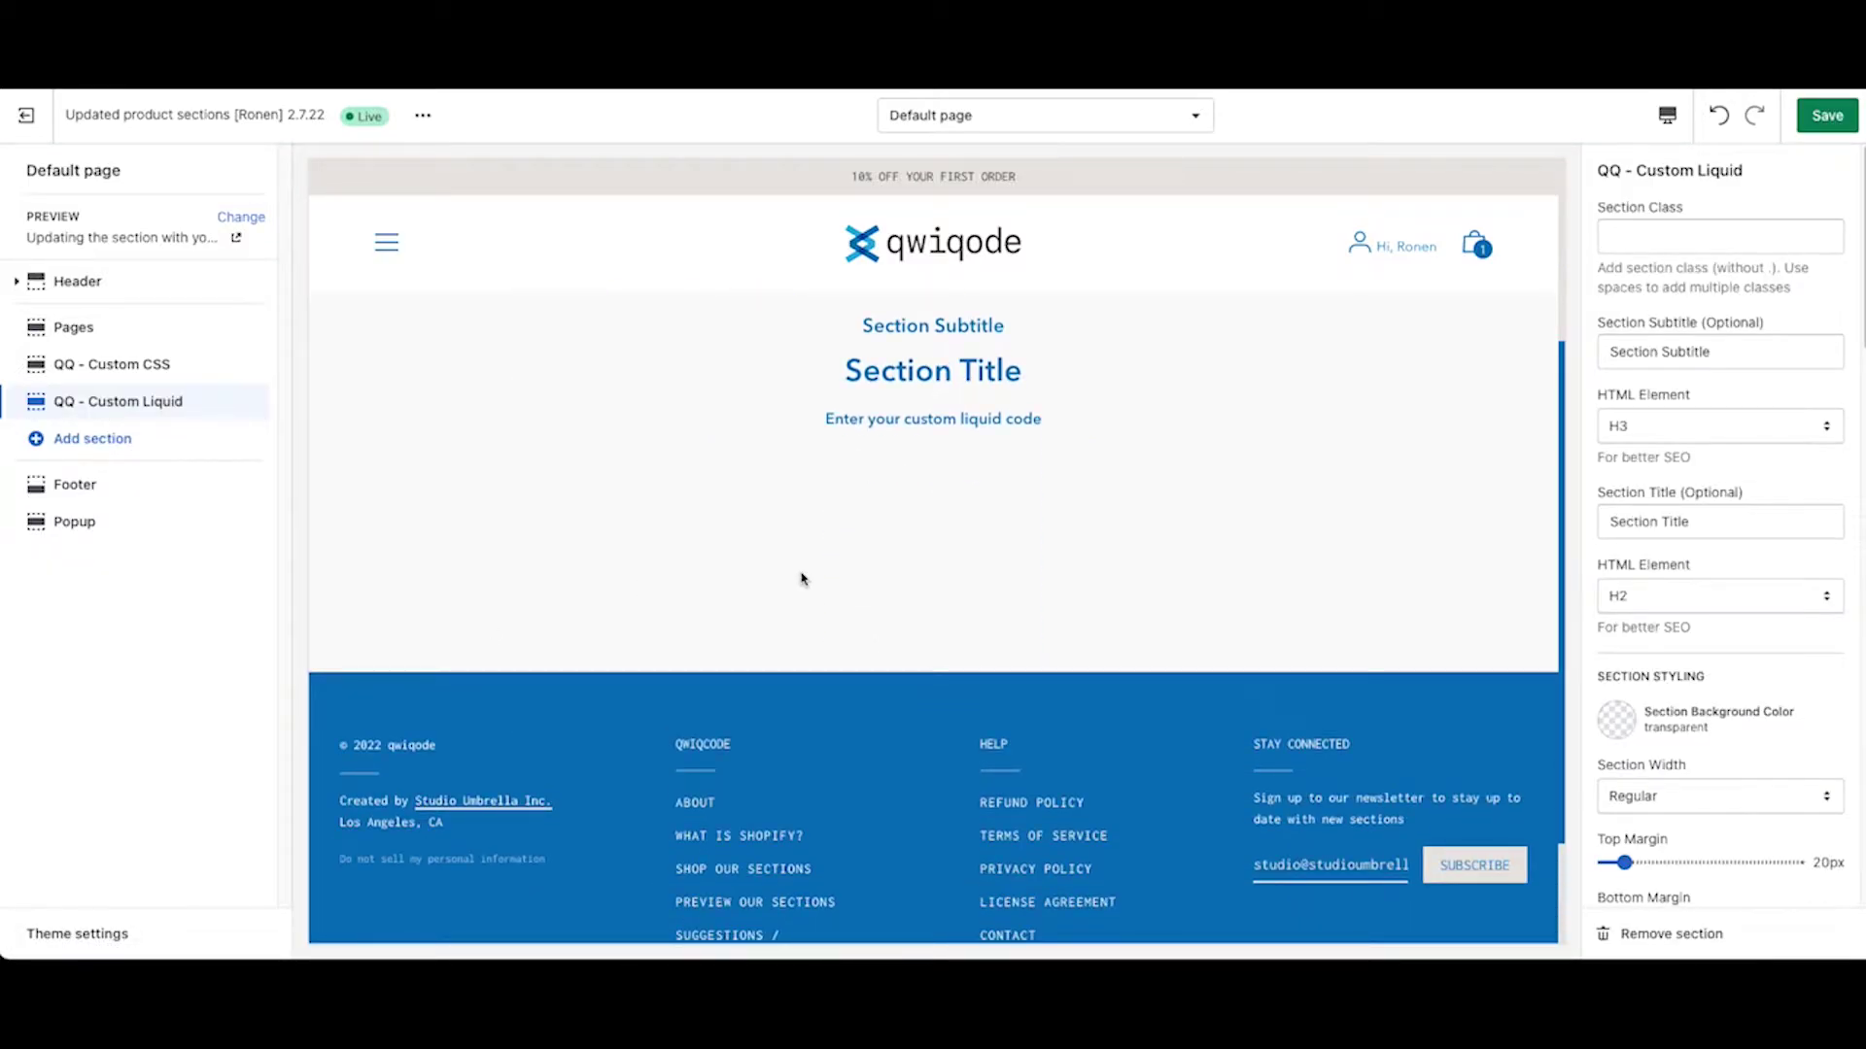
{"action": "scroll", "coordinate": [1746, 731], "scroll_direction": "down", "scroll_amount": 20}
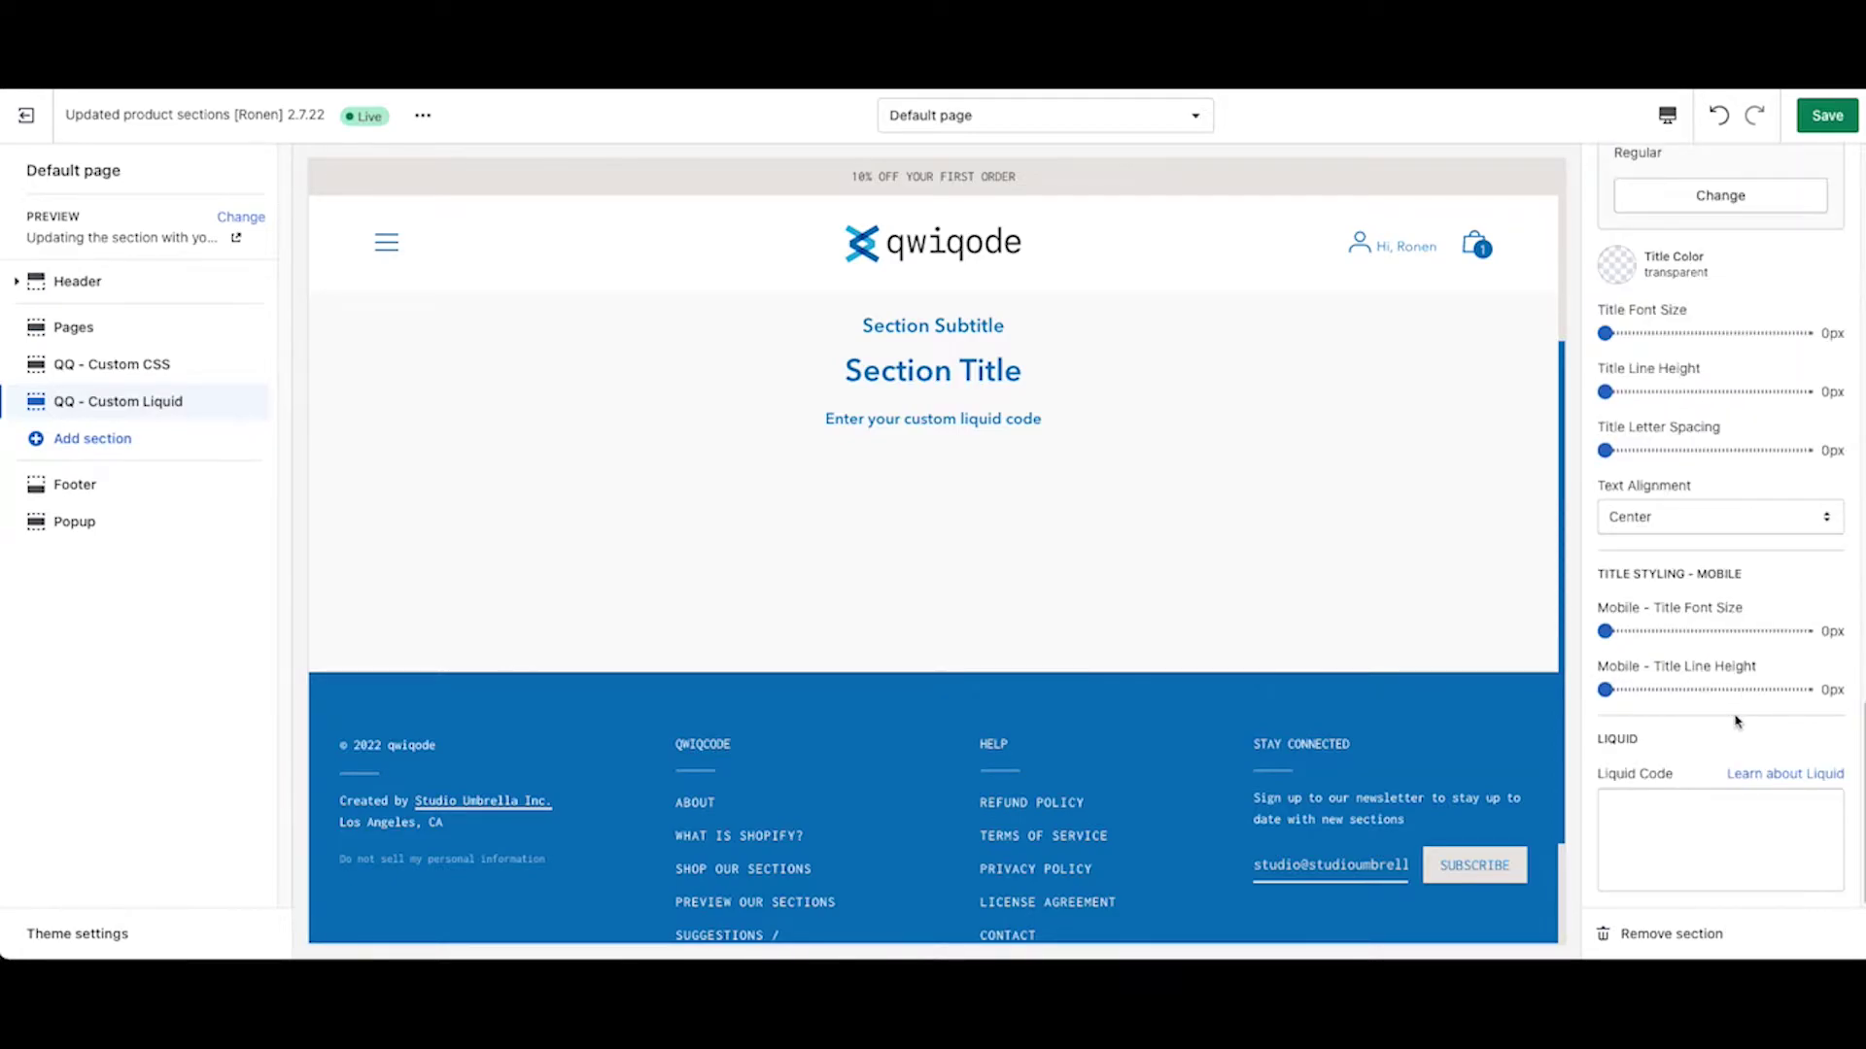
{"action": "scroll", "coordinate": [1737, 720], "scroll_direction": "up", "scroll_amount": 20}
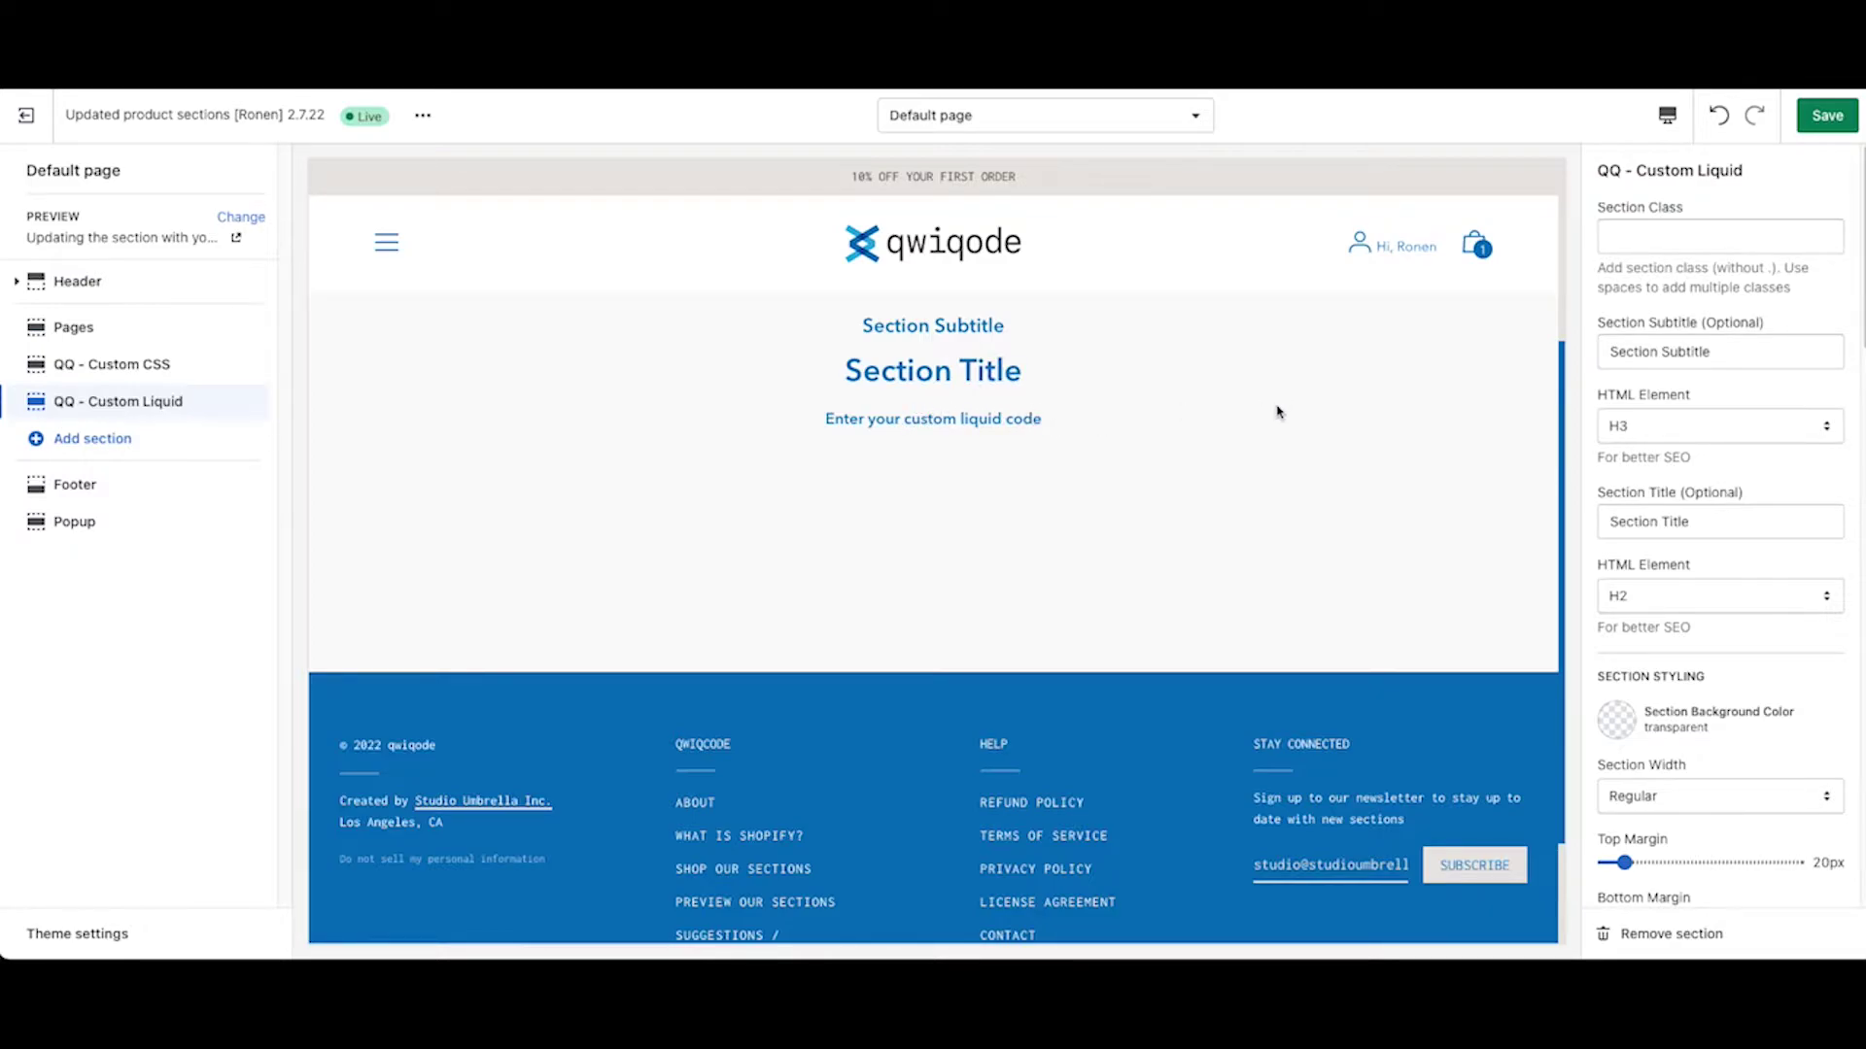
Clear the subtitle, title the section 'This is my Liquid code', and keep it H2.
{"action": "left_click_drag", "start_coordinate": [1774, 351], "coordinate": [1575, 351]}
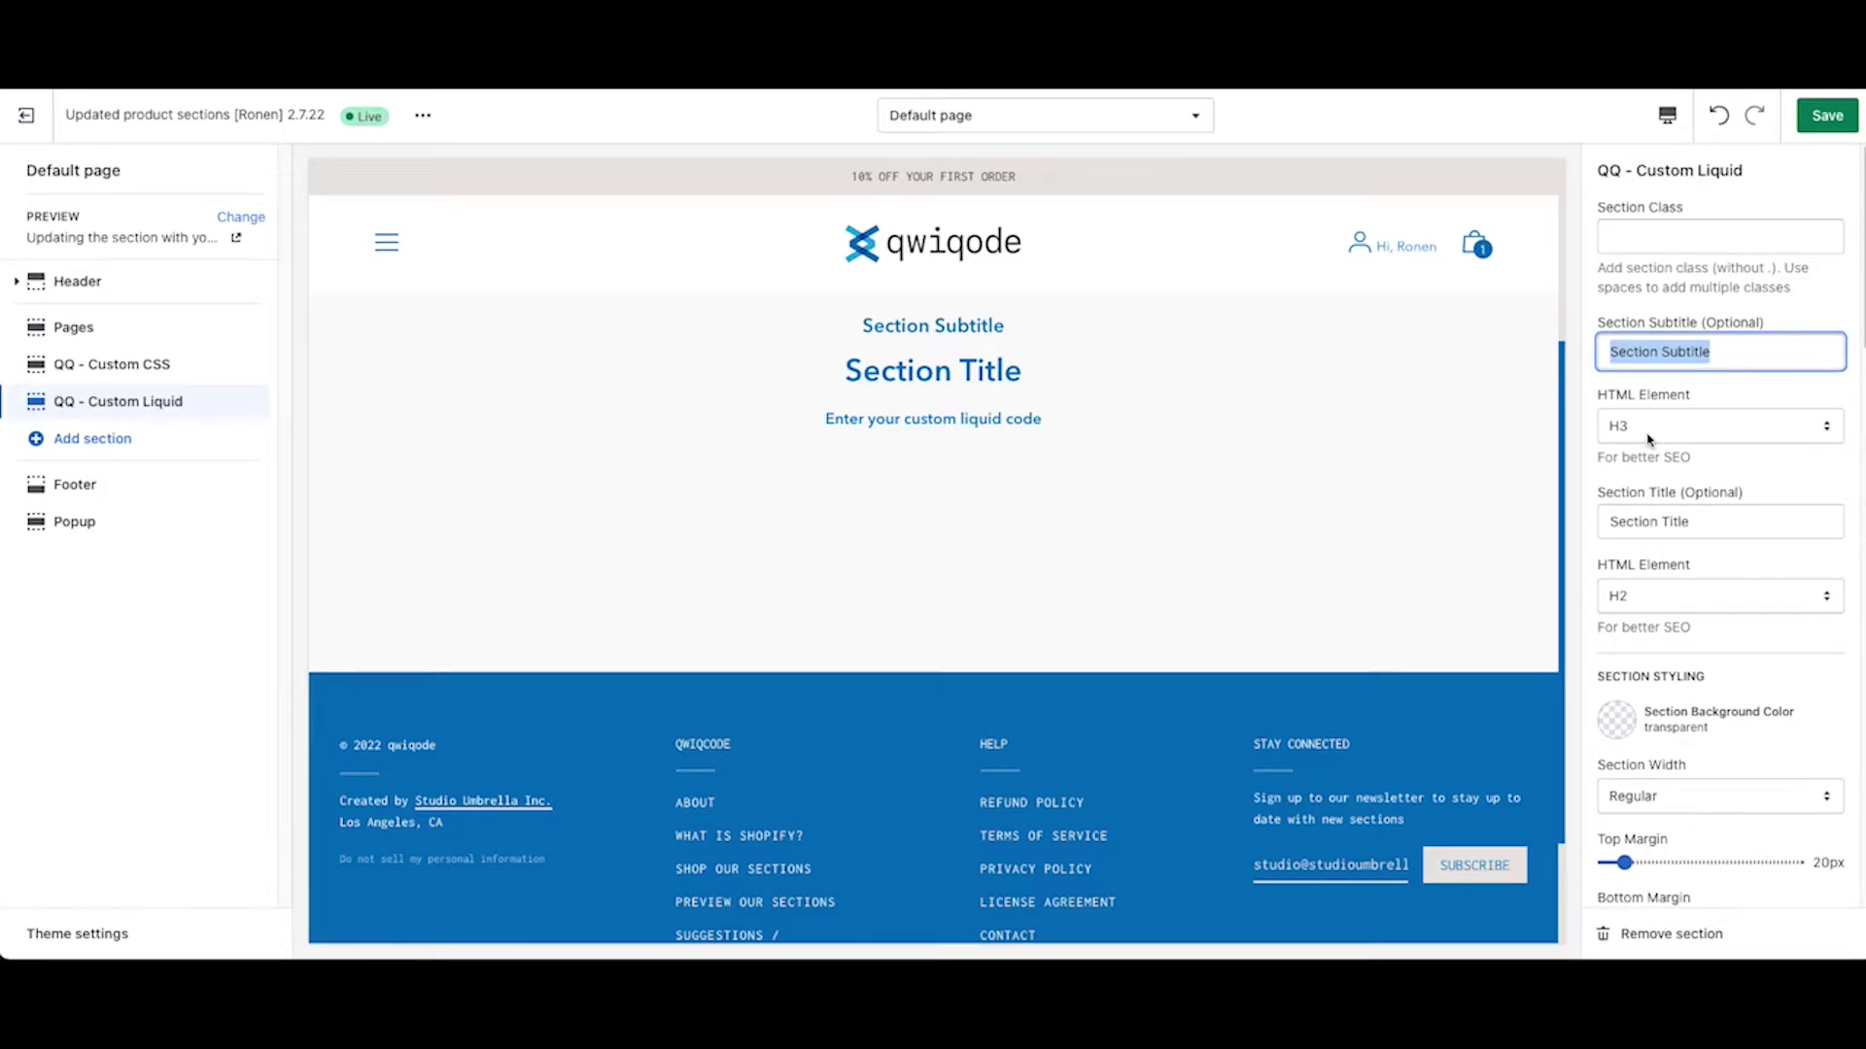
{"action": "key", "text": "BackSpace"}
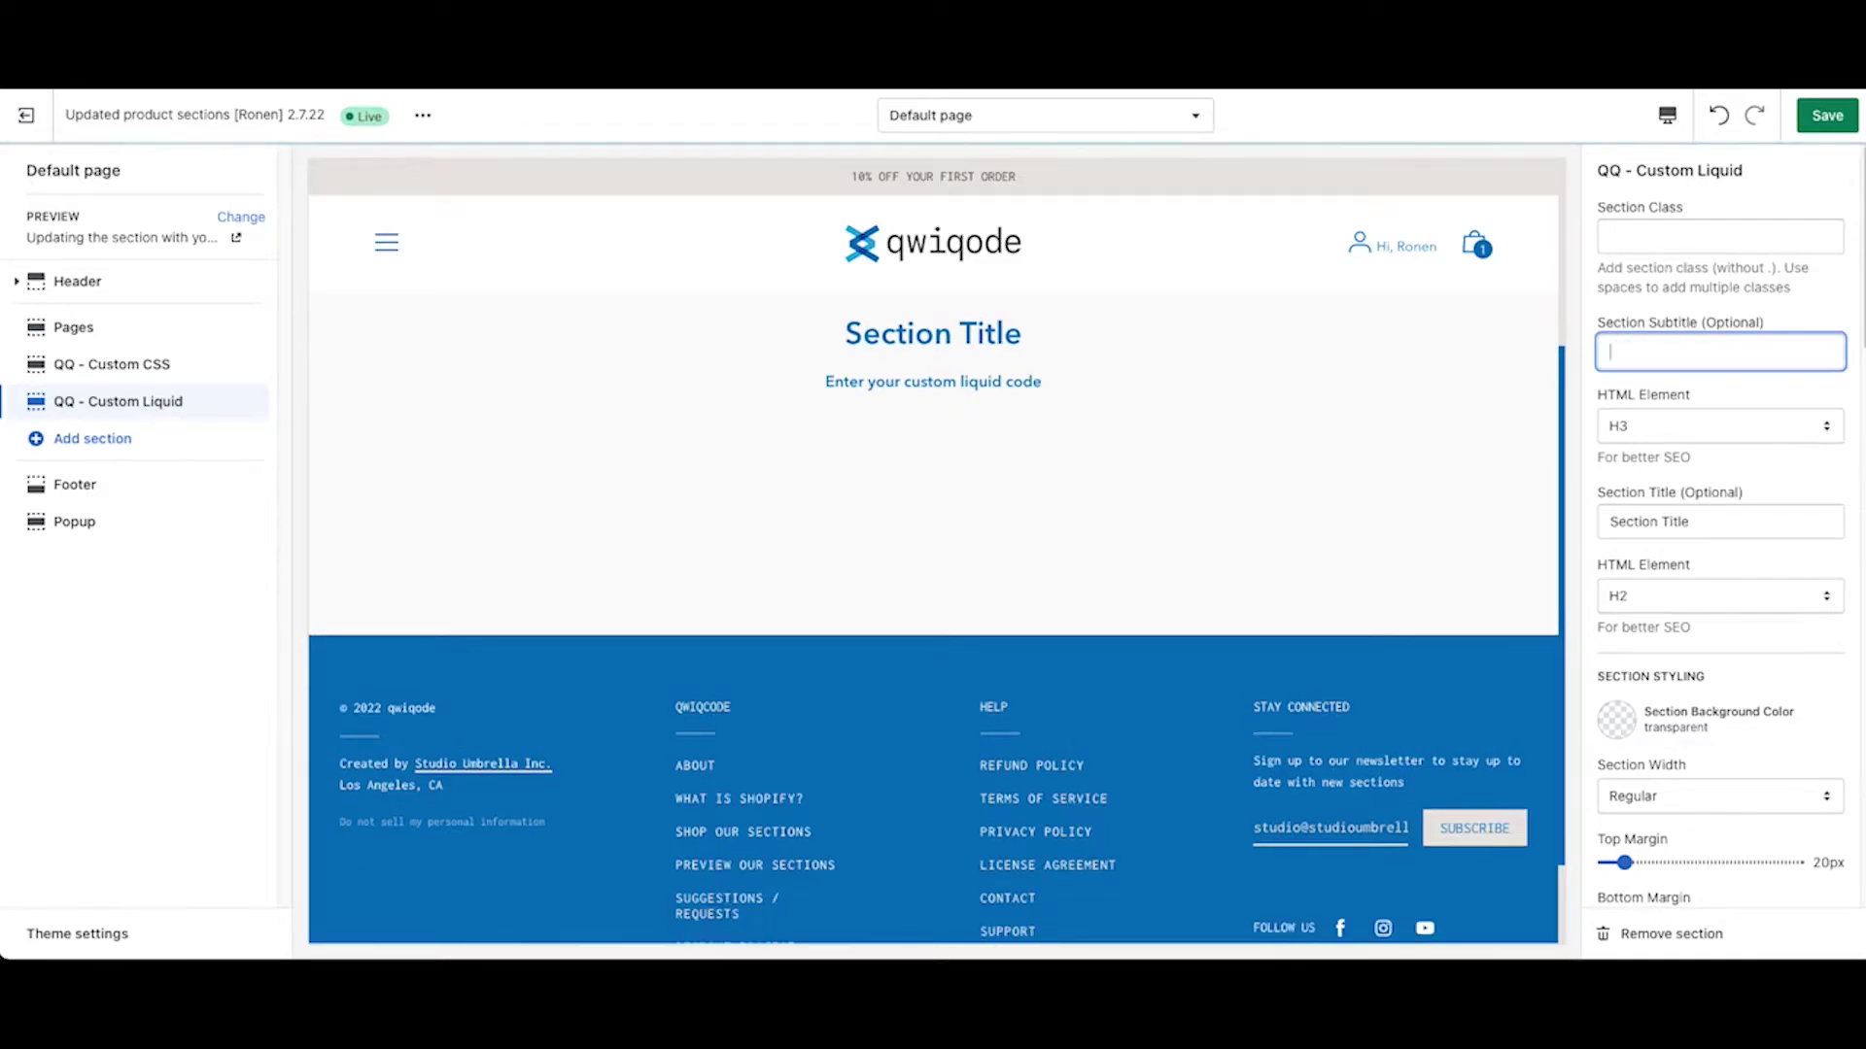
{"action": "left_click_drag", "start_coordinate": [1718, 525], "coordinate": [1545, 525]}
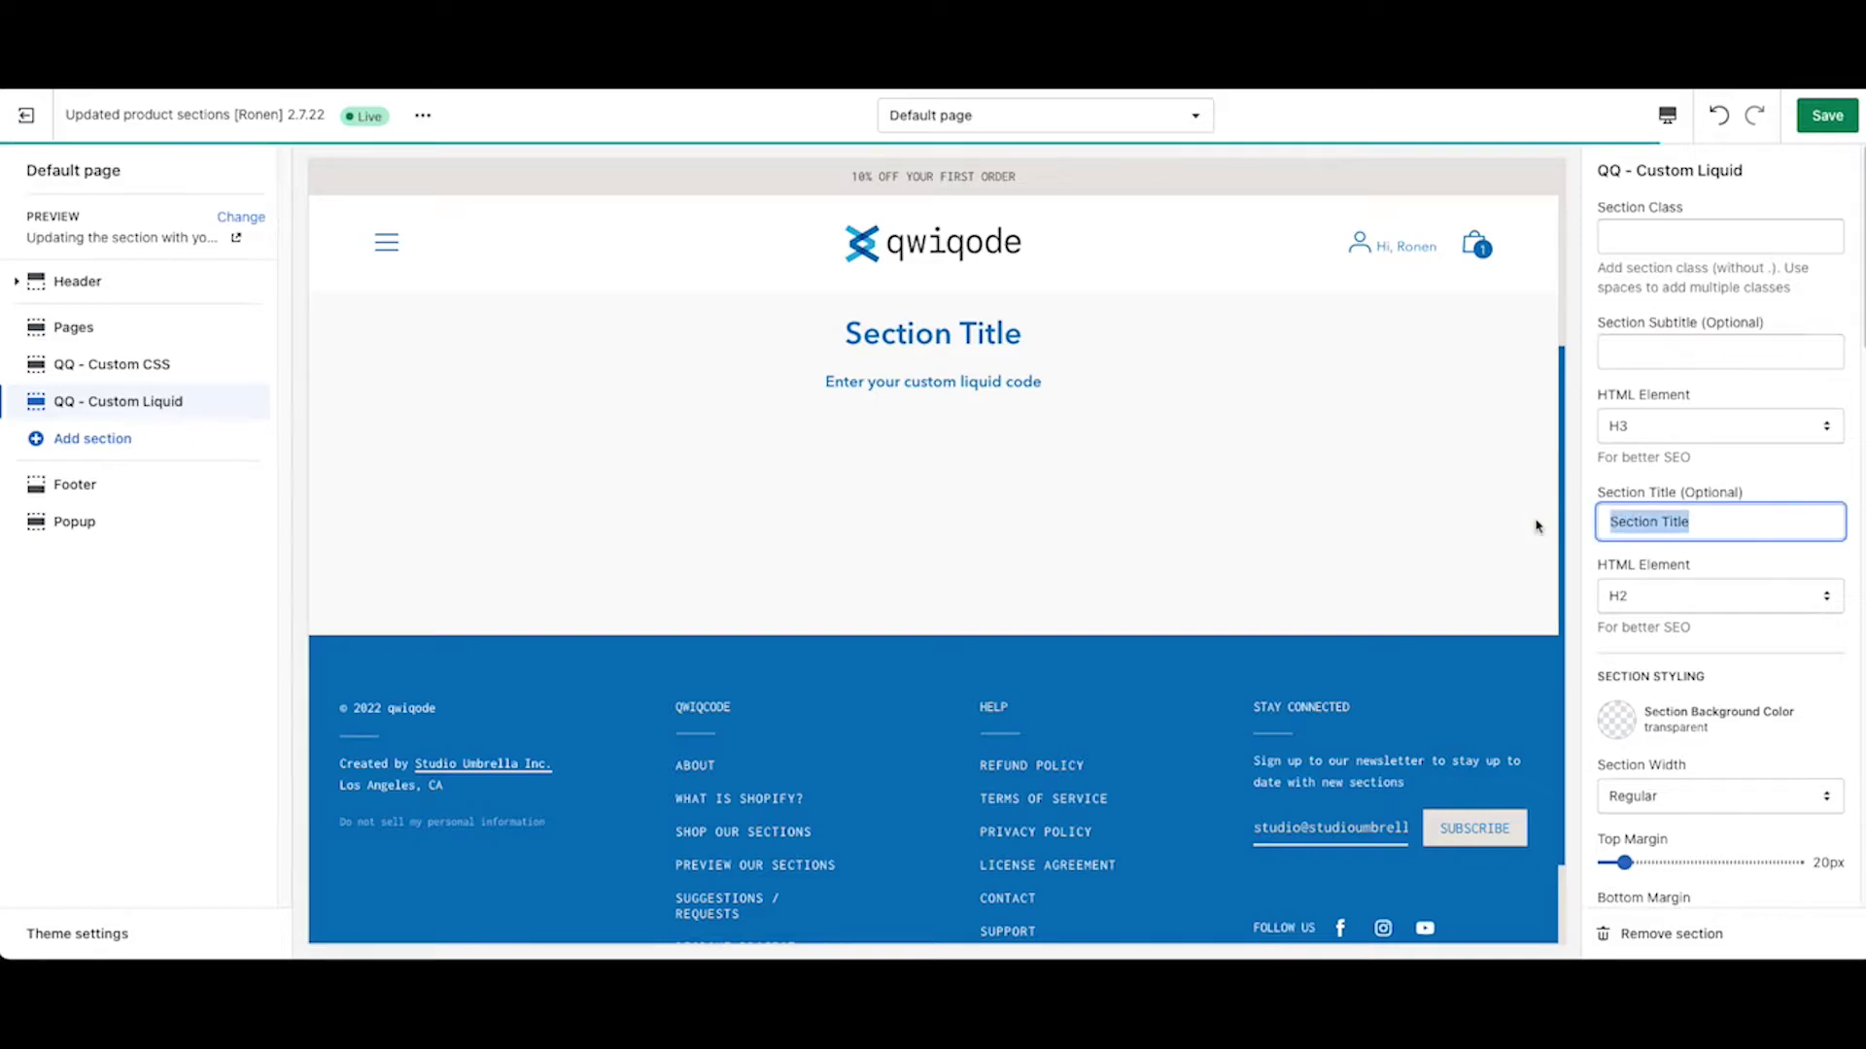
{"action": "type", "text": "This "}
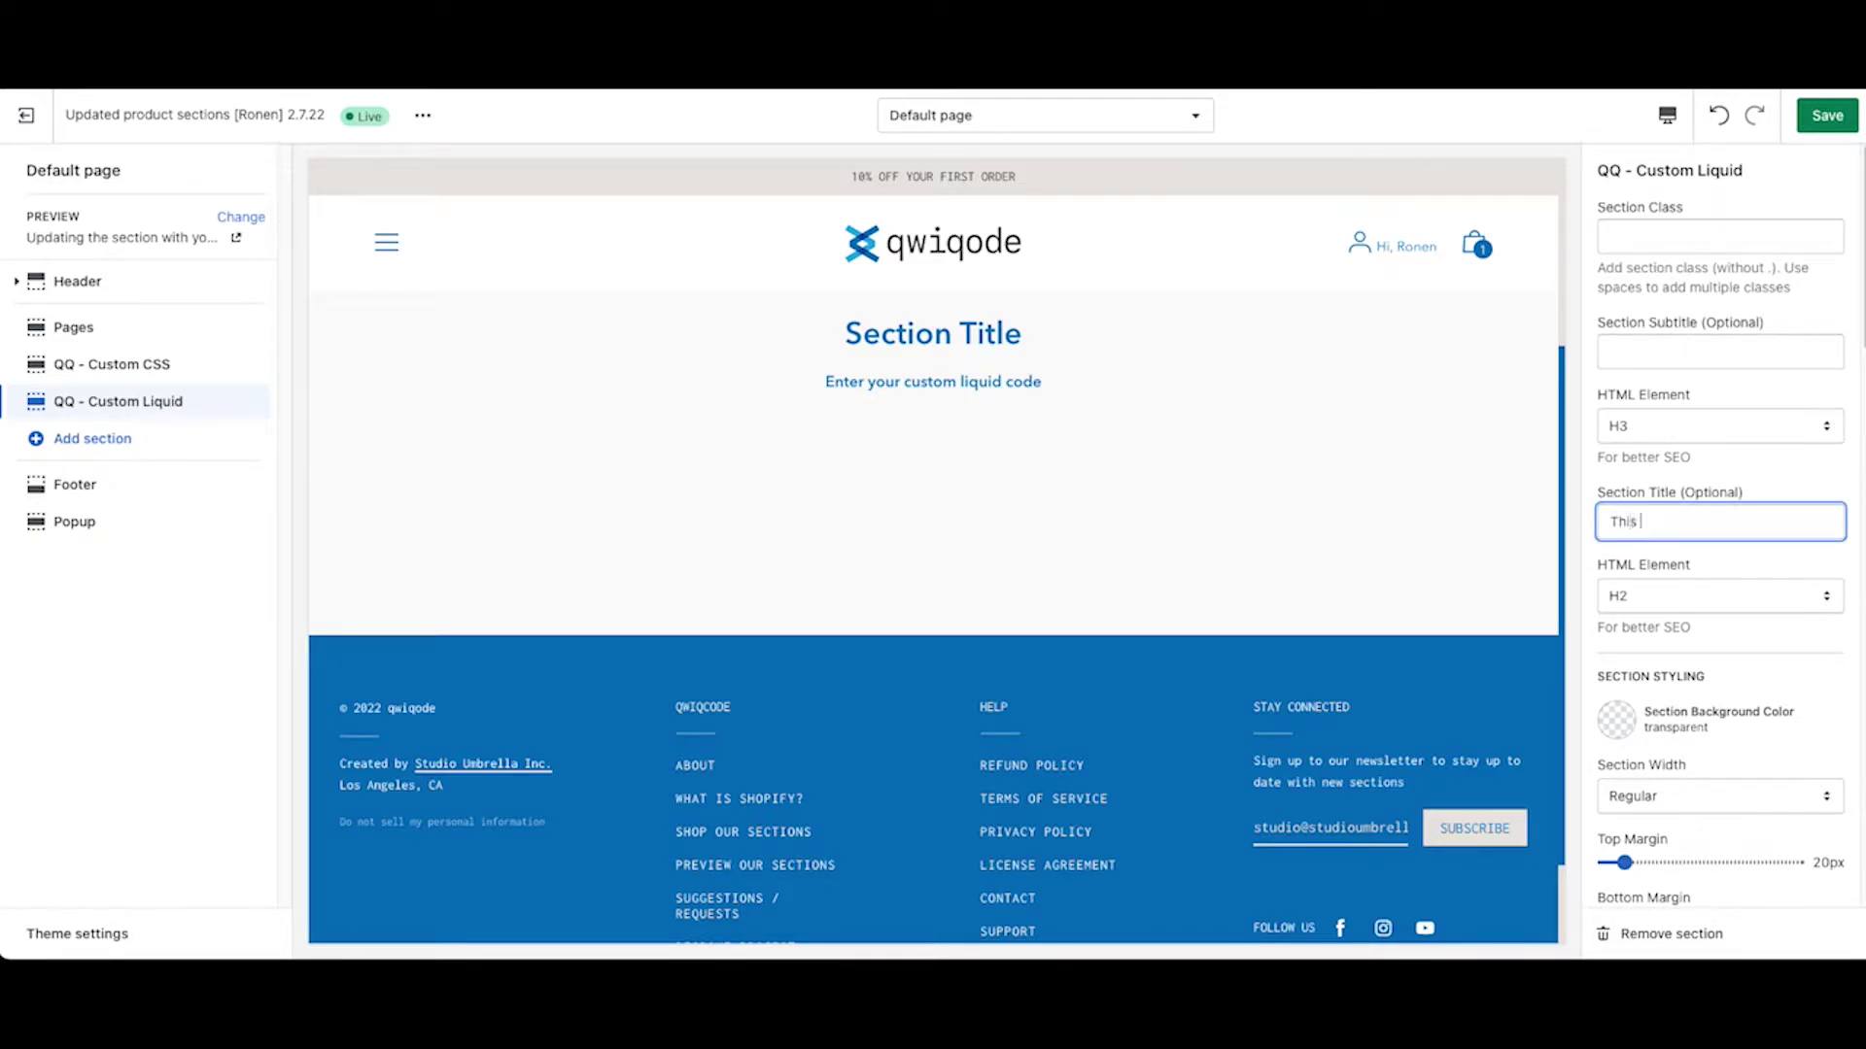
{"action": "type", "text": "is my "}
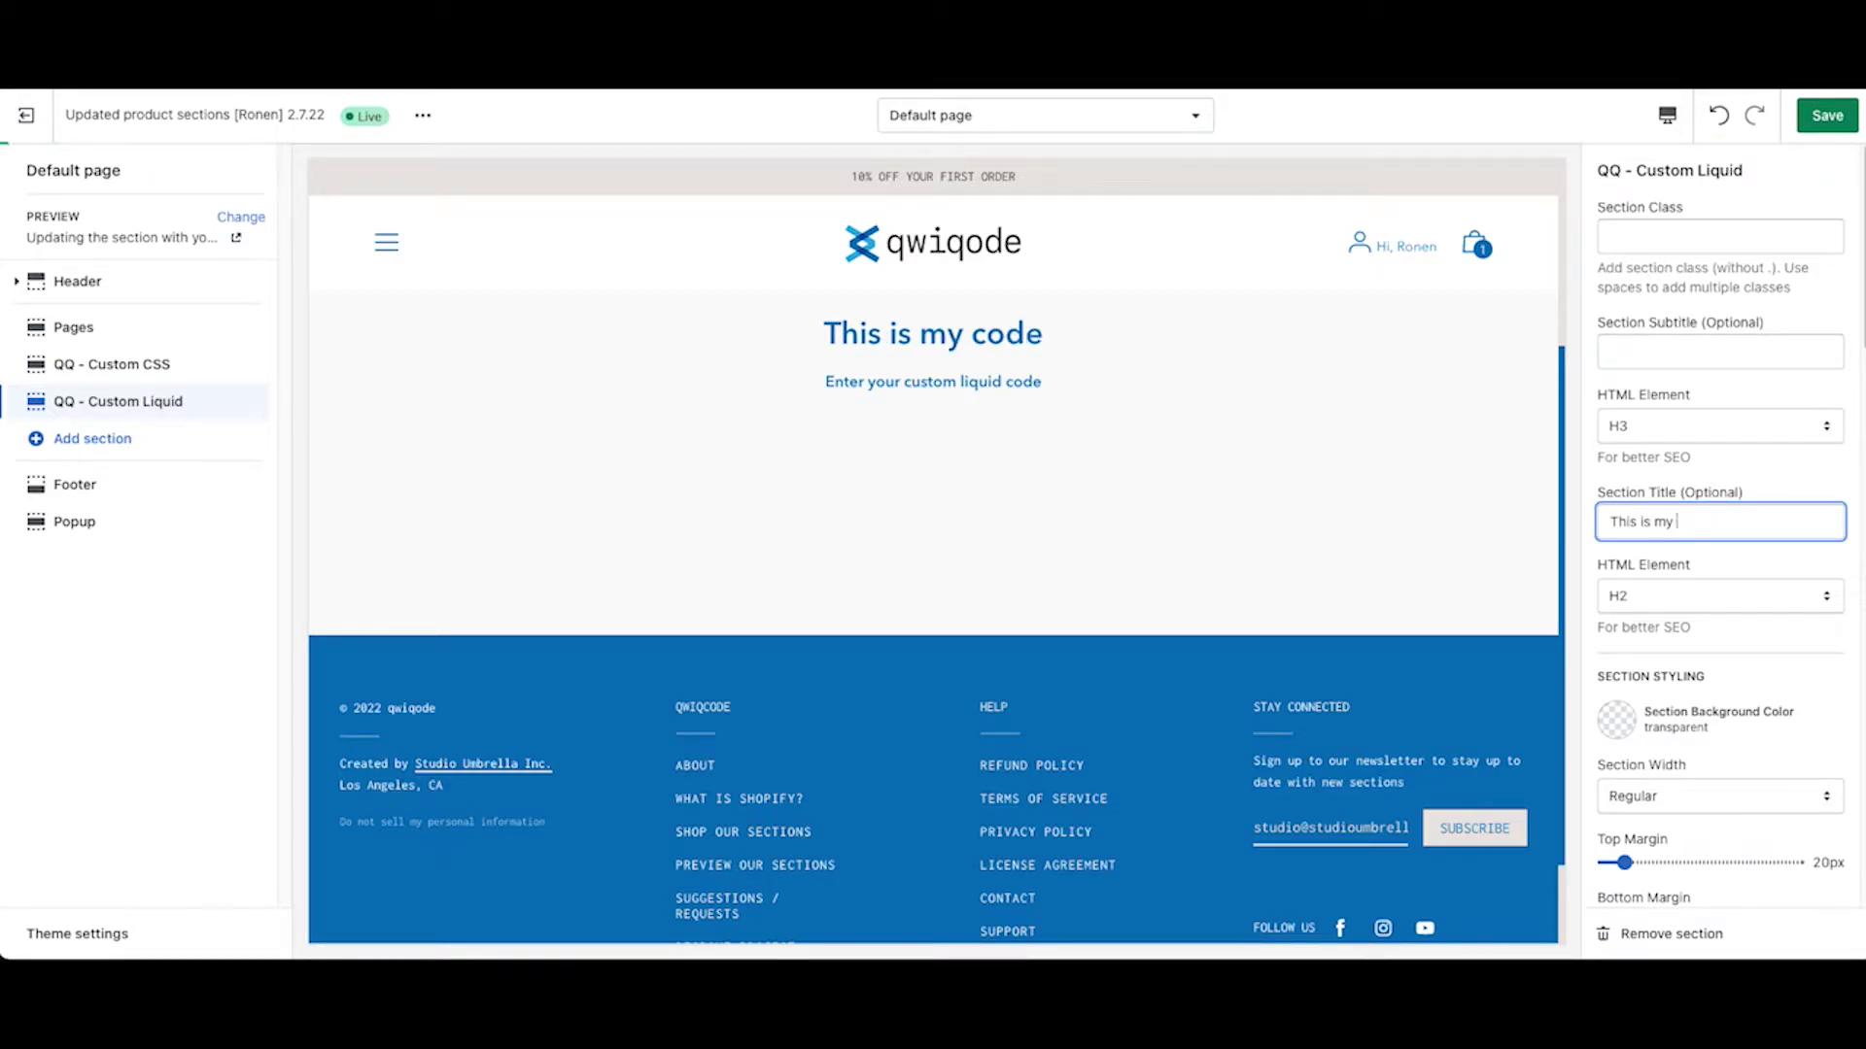
{"action": "type", "text": "codeLiquid code"}
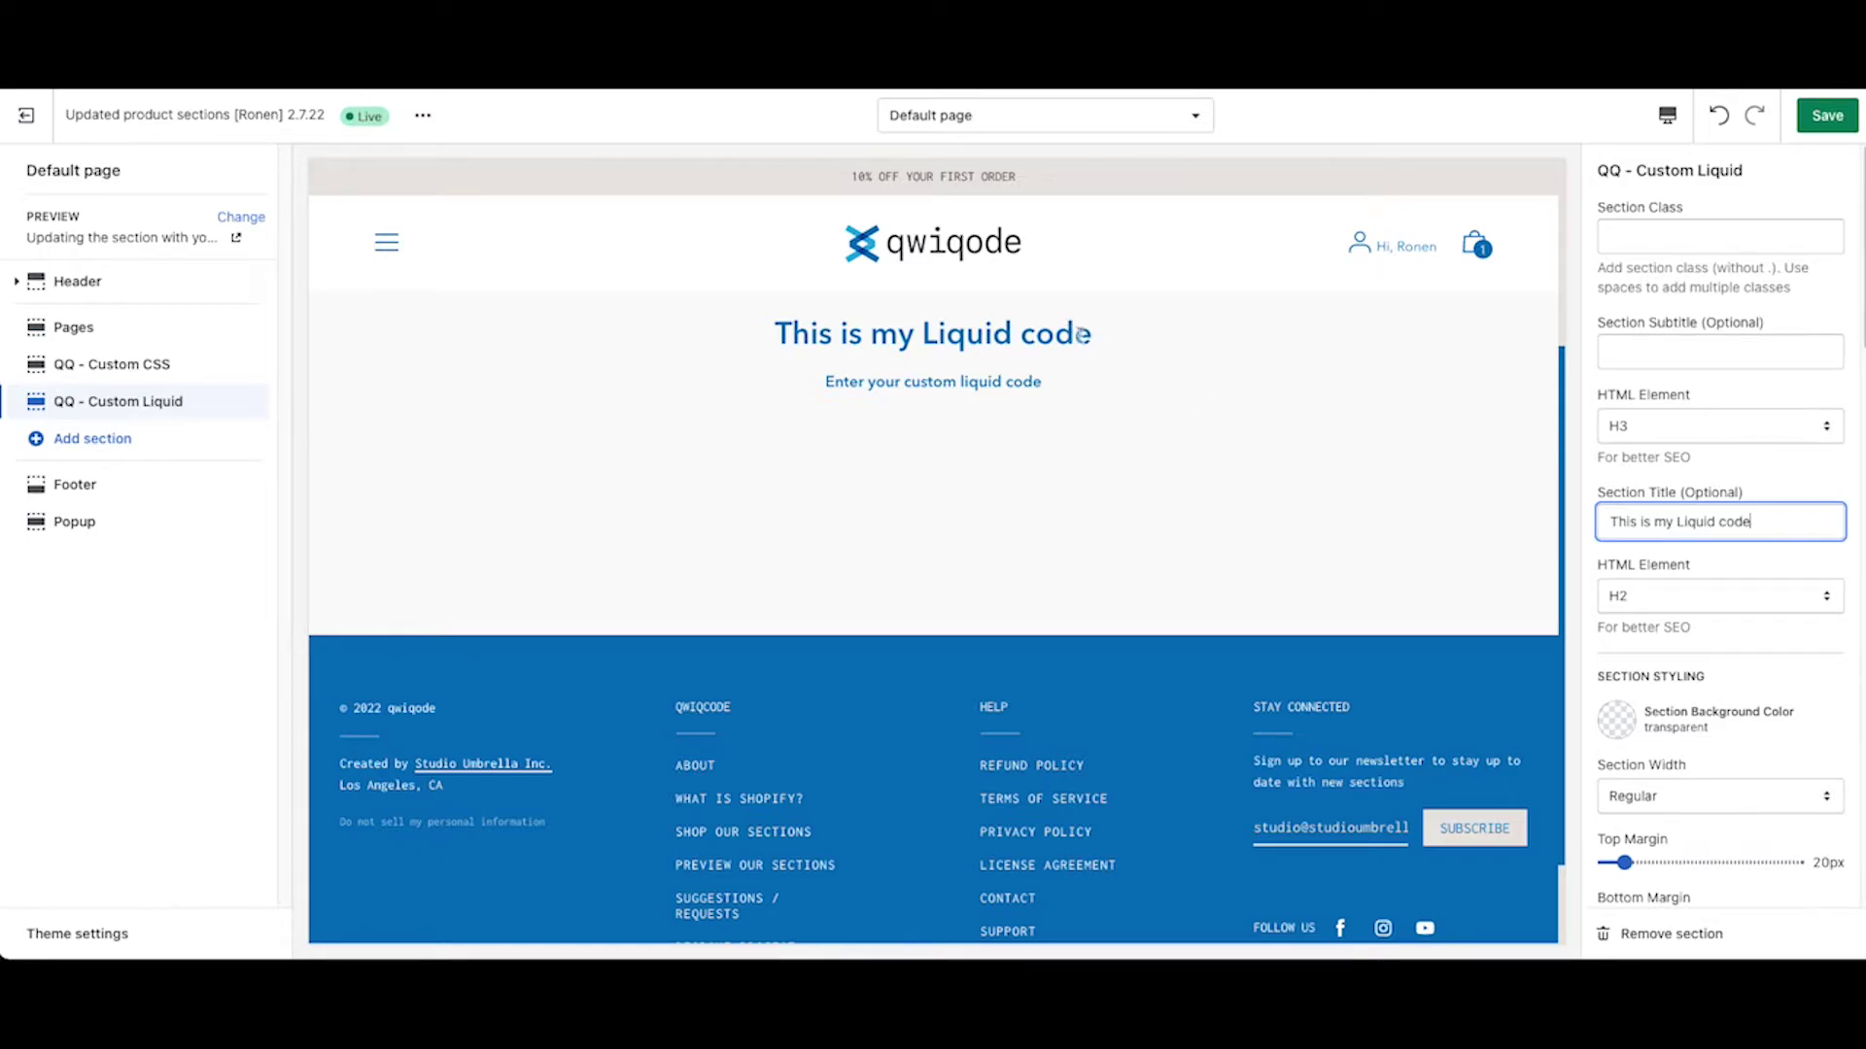
{"action": "left_click", "coordinate": [1779, 599]}
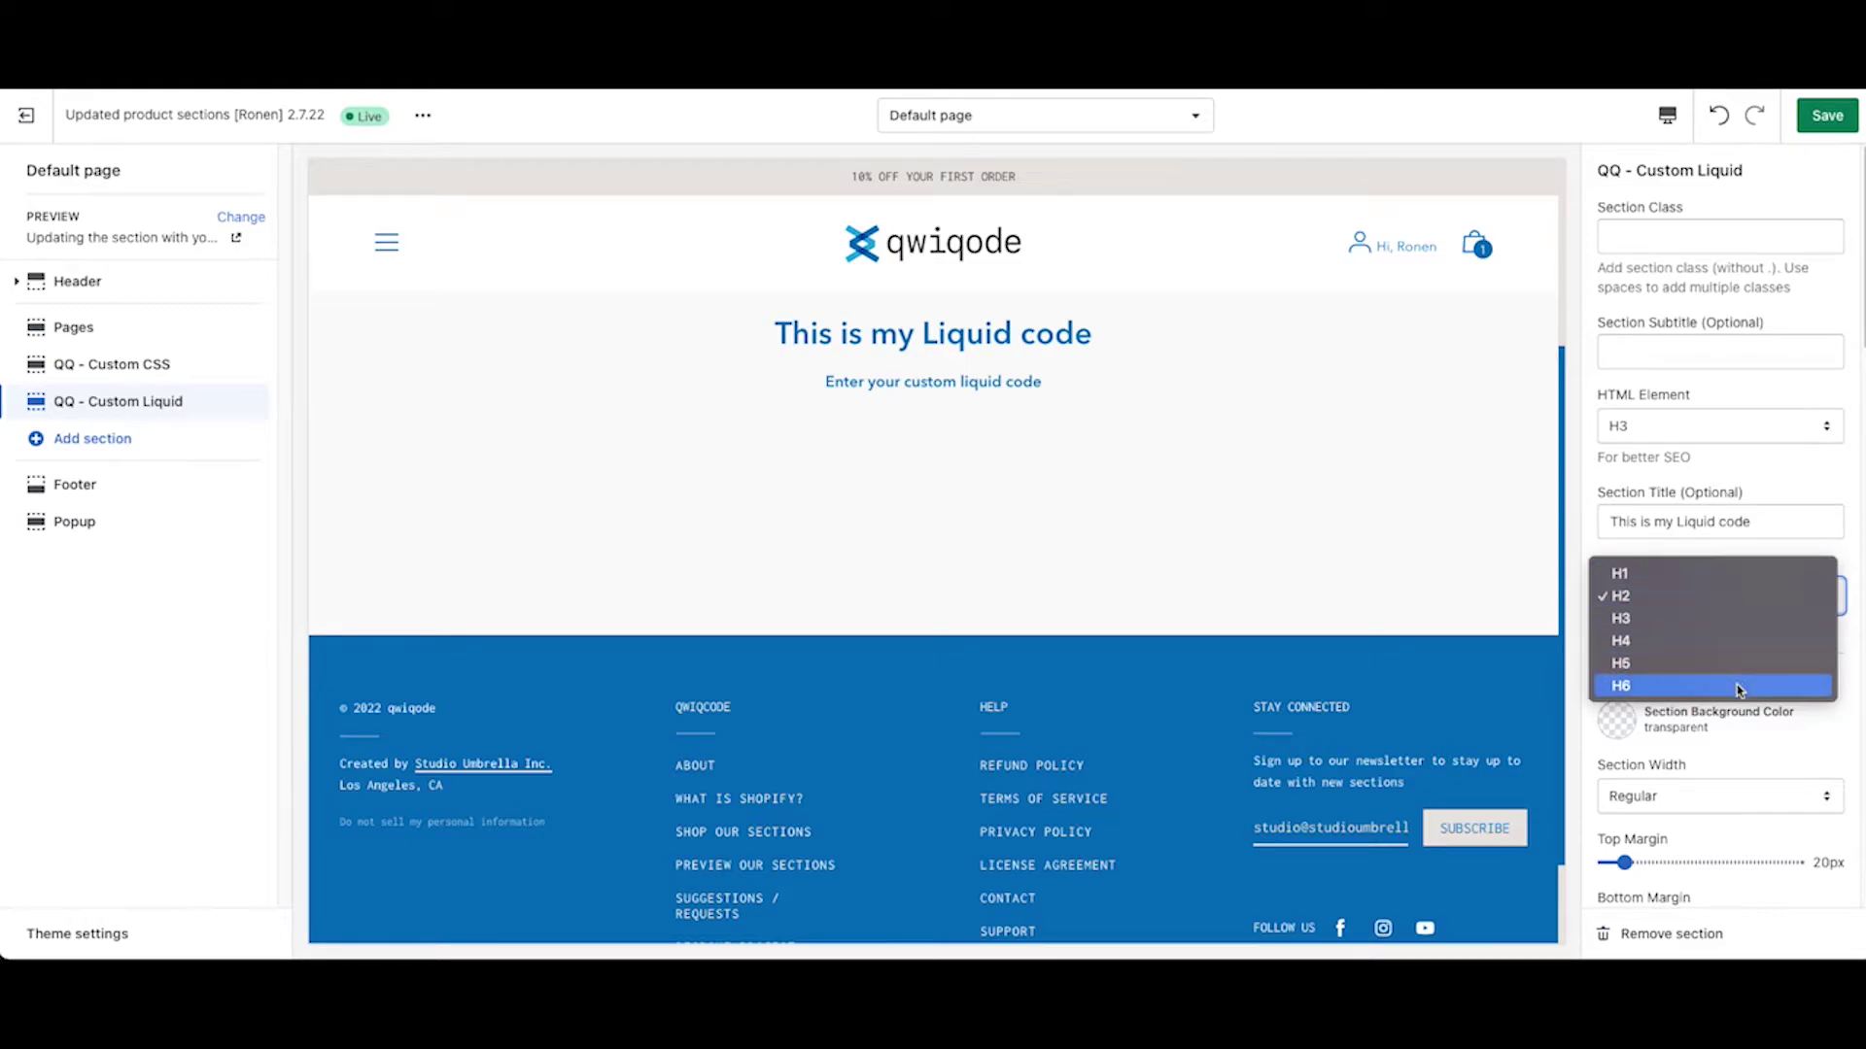
{"action": "left_click", "coordinate": [1852, 661]}
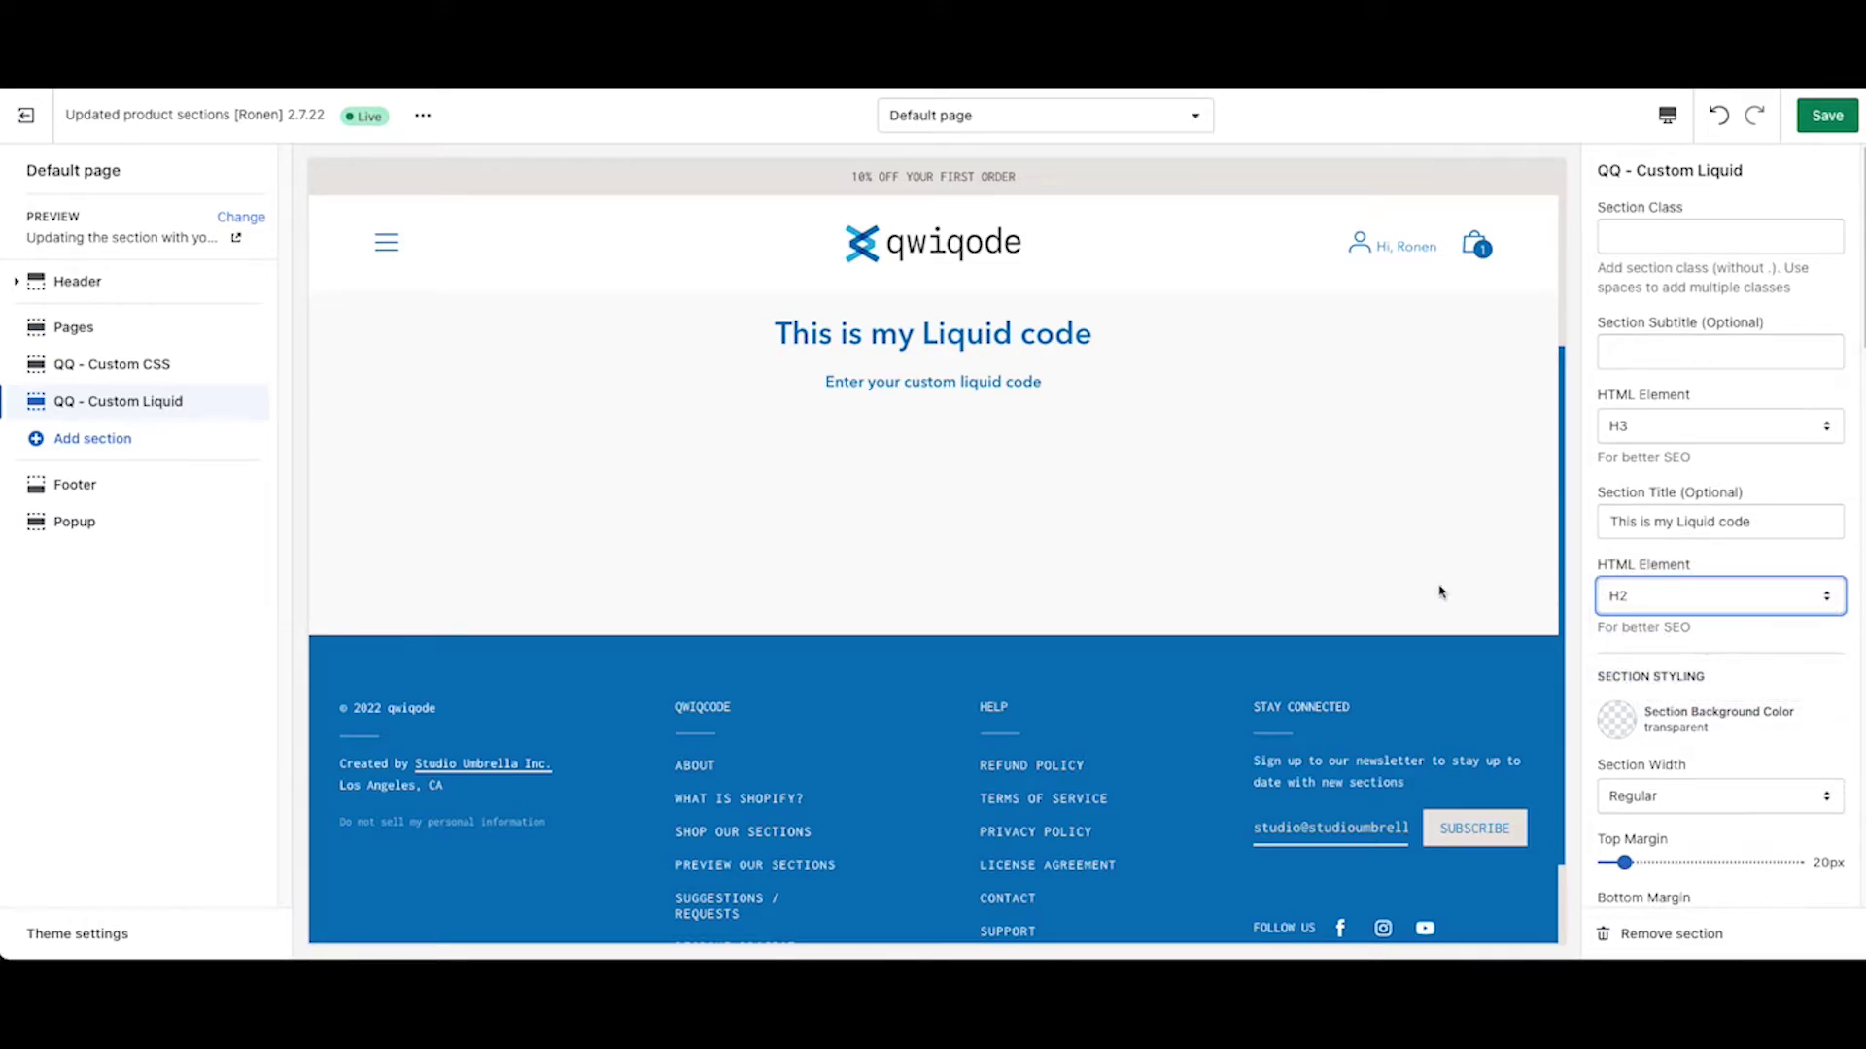
Set the section background colour to the light grey #E5E5E5 swatch.
{"action": "scroll", "coordinate": [1668, 664], "scroll_direction": "down", "scroll_amount": 4}
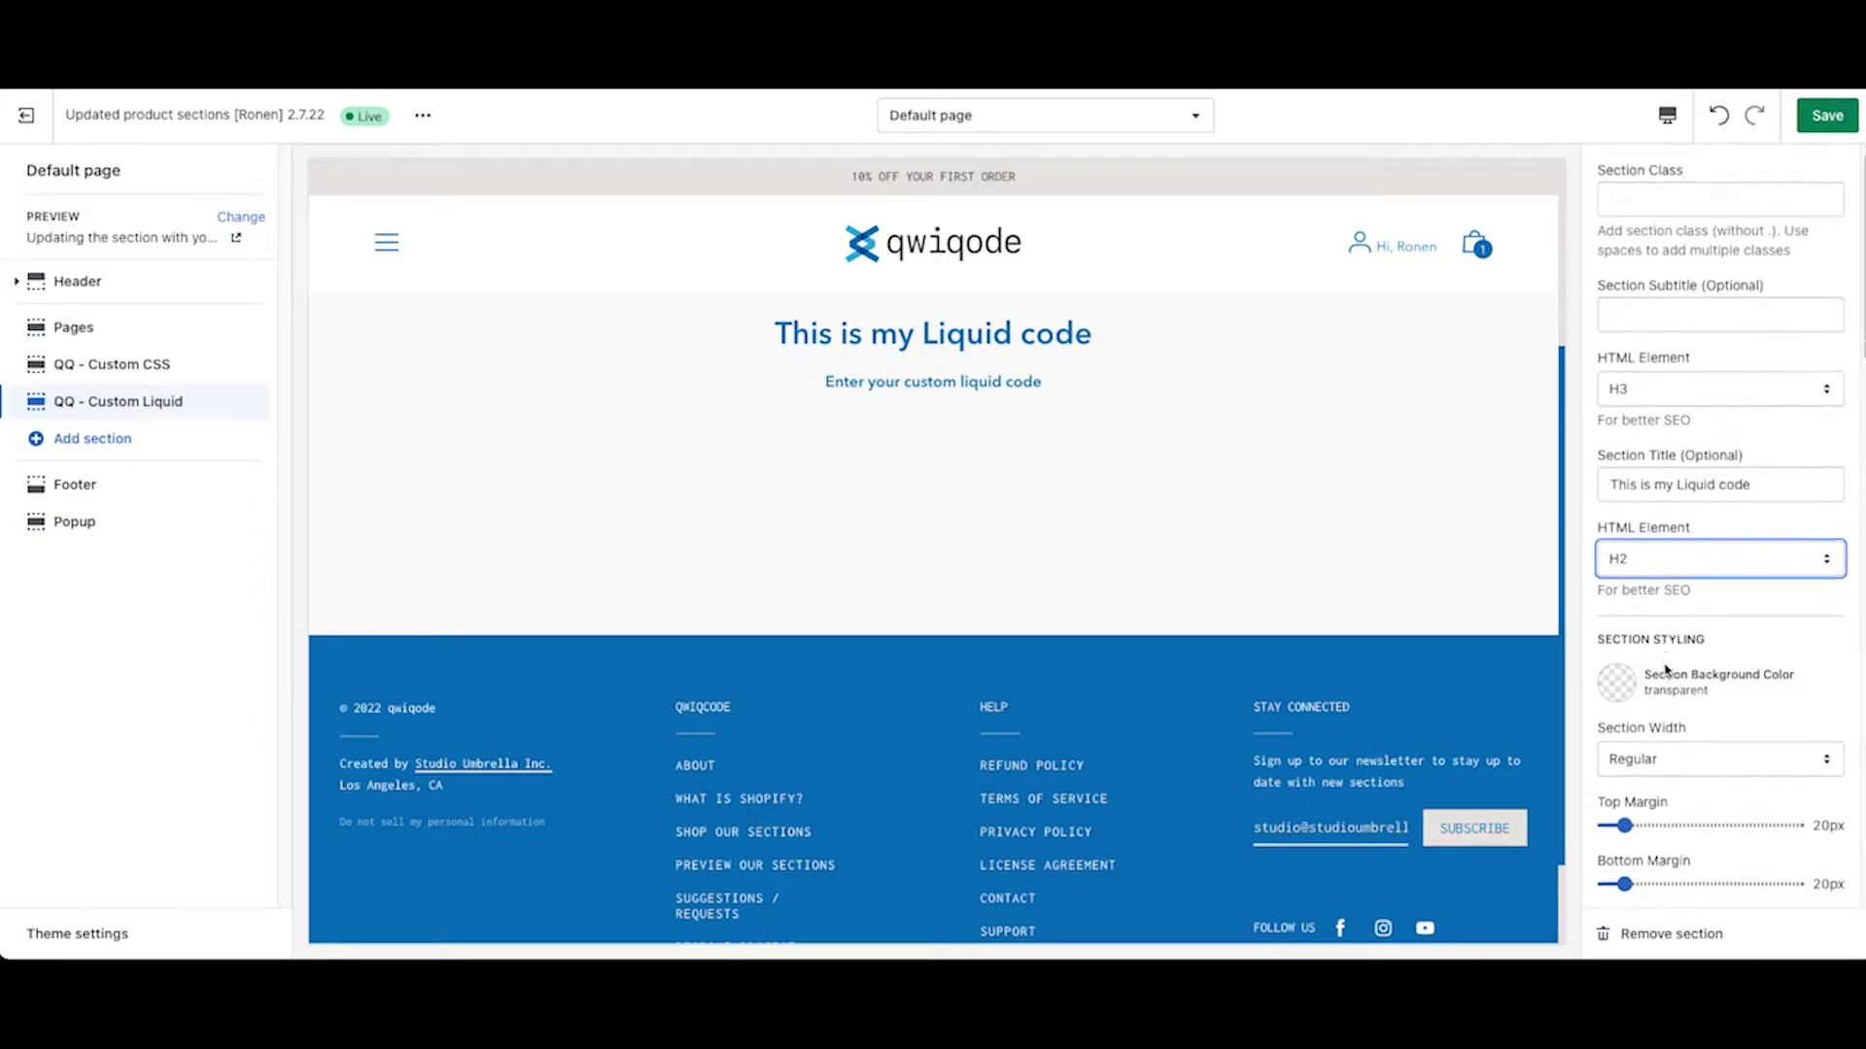
{"action": "scroll", "coordinate": [1666, 668], "scroll_direction": "down", "scroll_amount": 6}
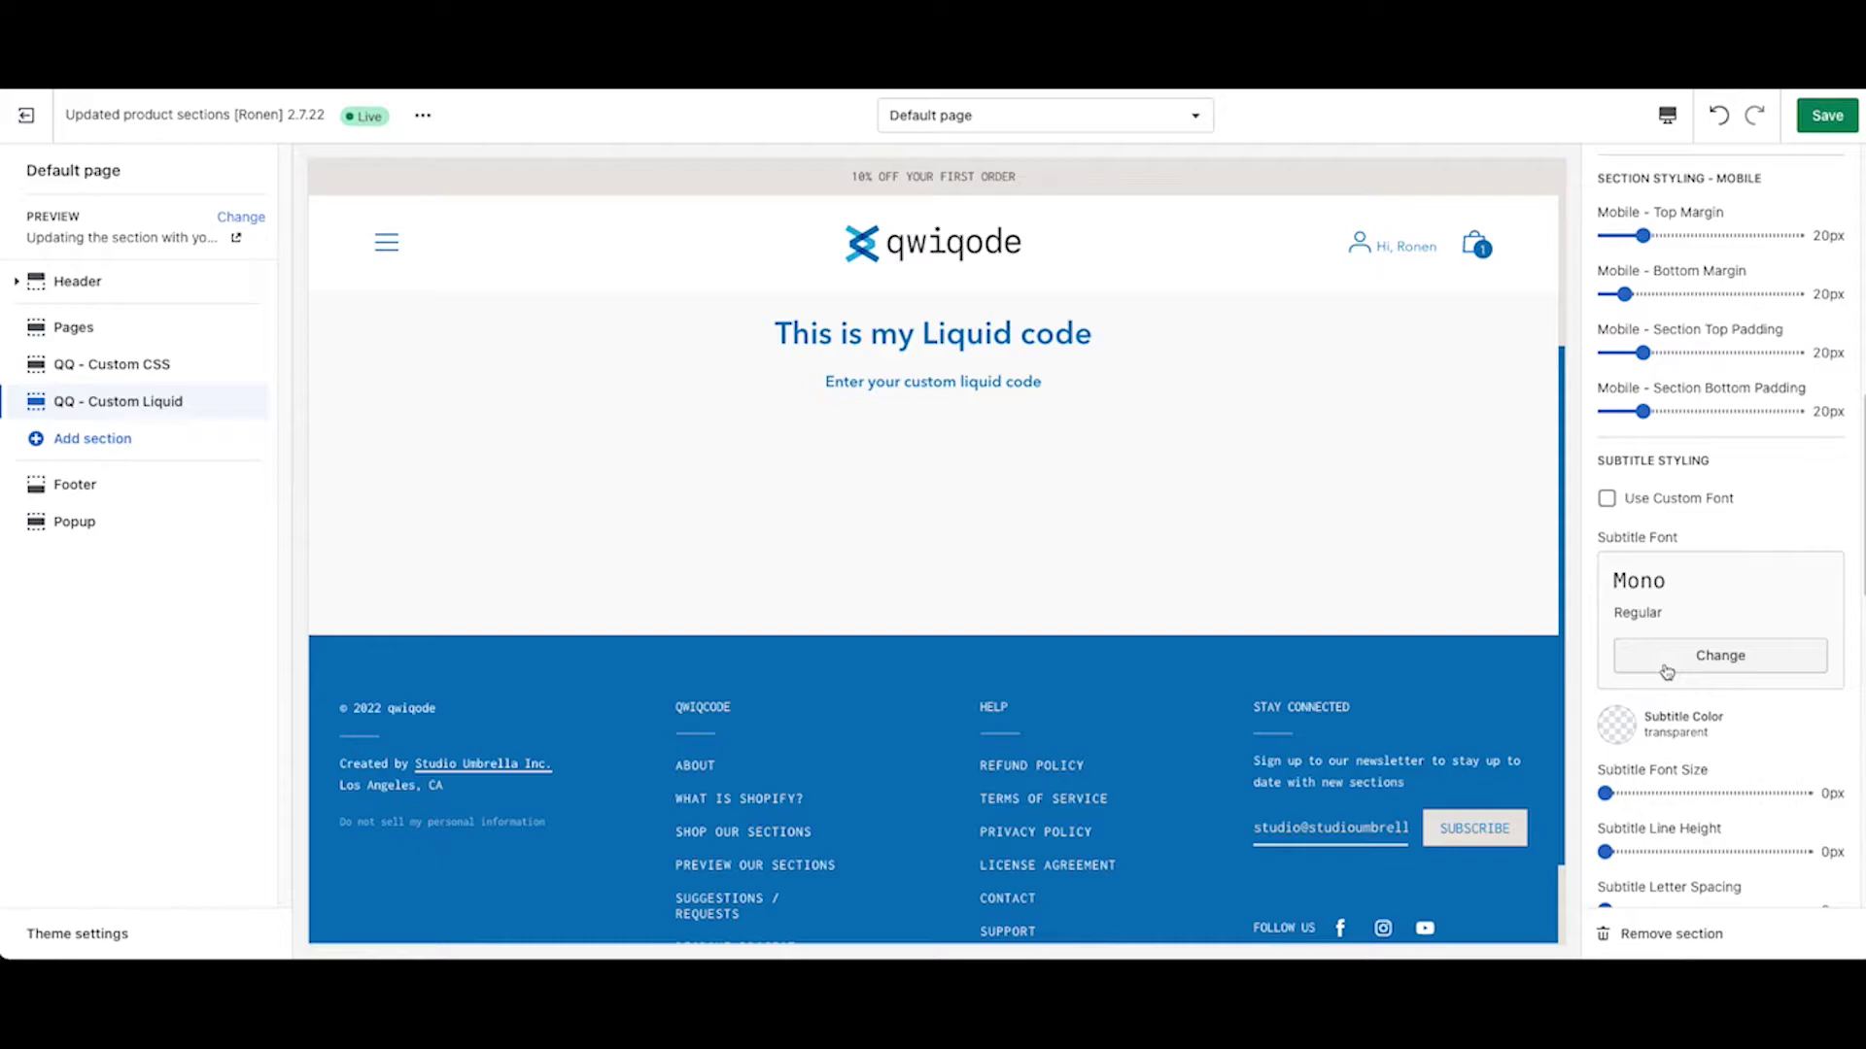
{"action": "scroll", "coordinate": [1729, 493], "scroll_direction": "up", "scroll_amount": 1}
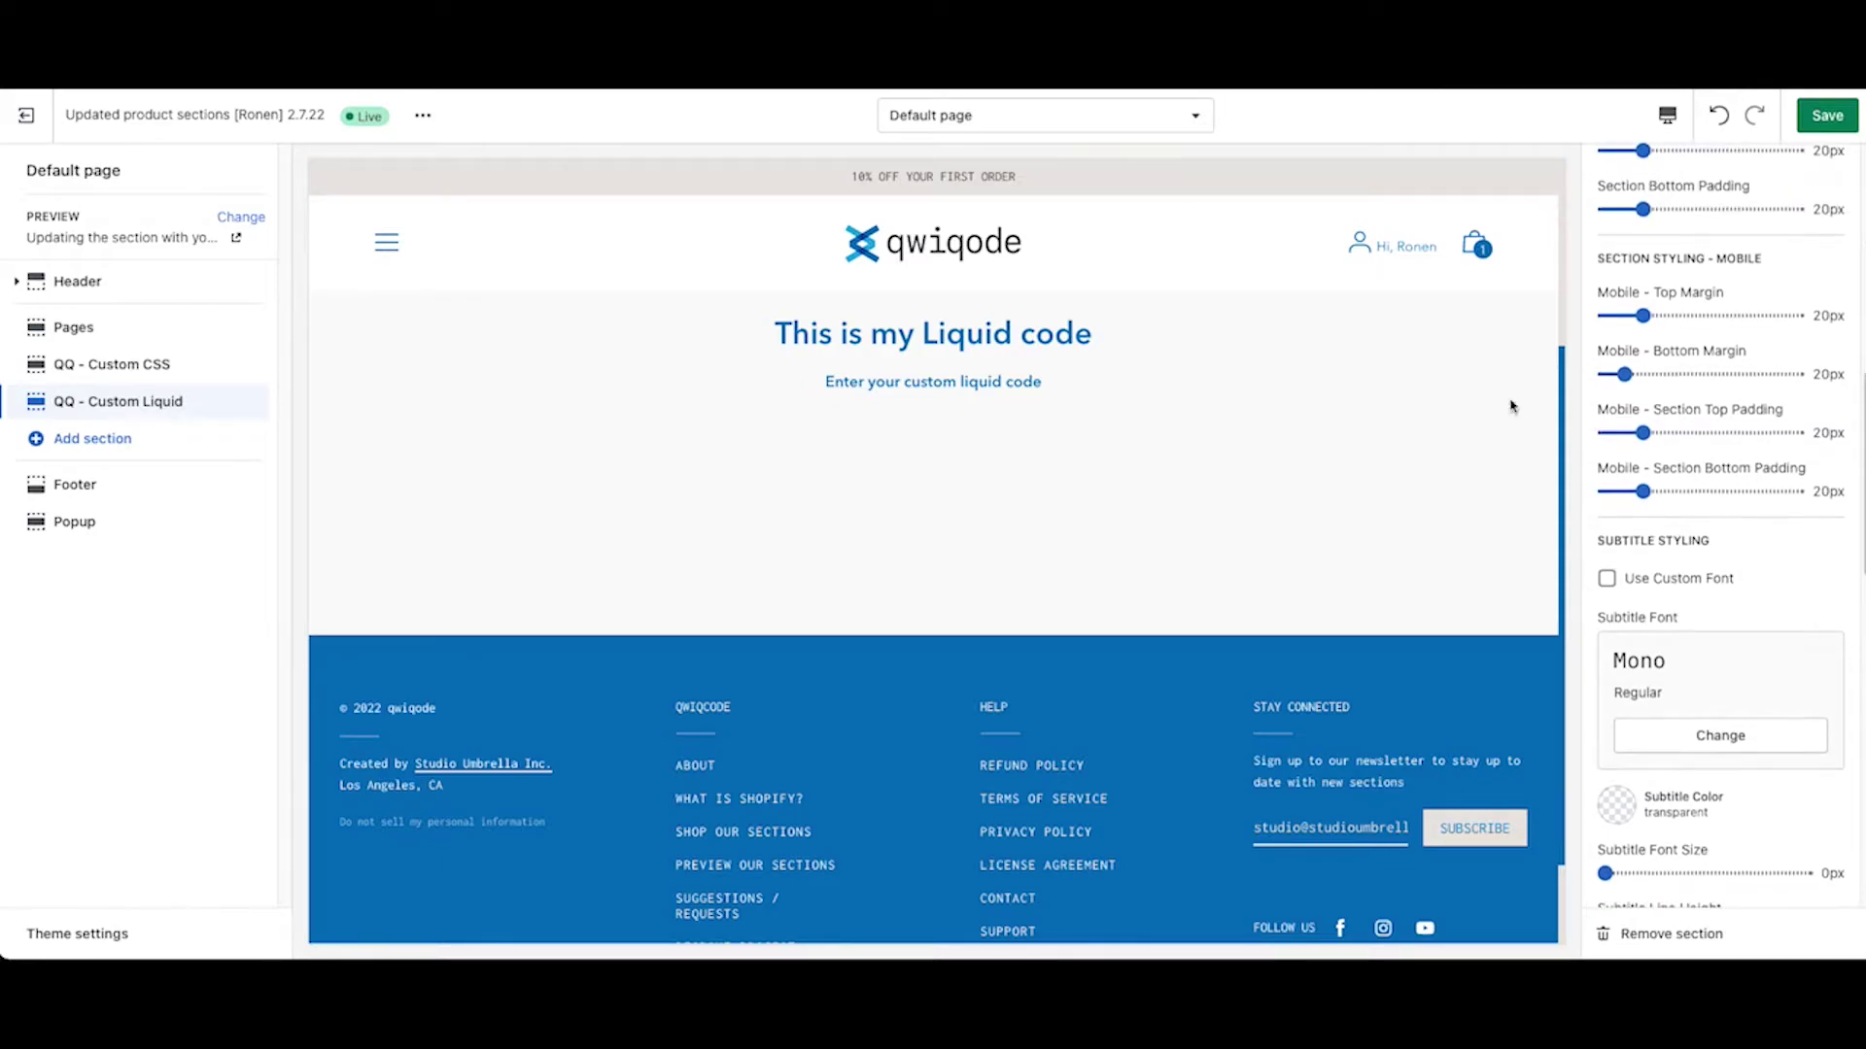
{"action": "scroll", "coordinate": [1612, 410], "scroll_direction": "up", "scroll_amount": 2}
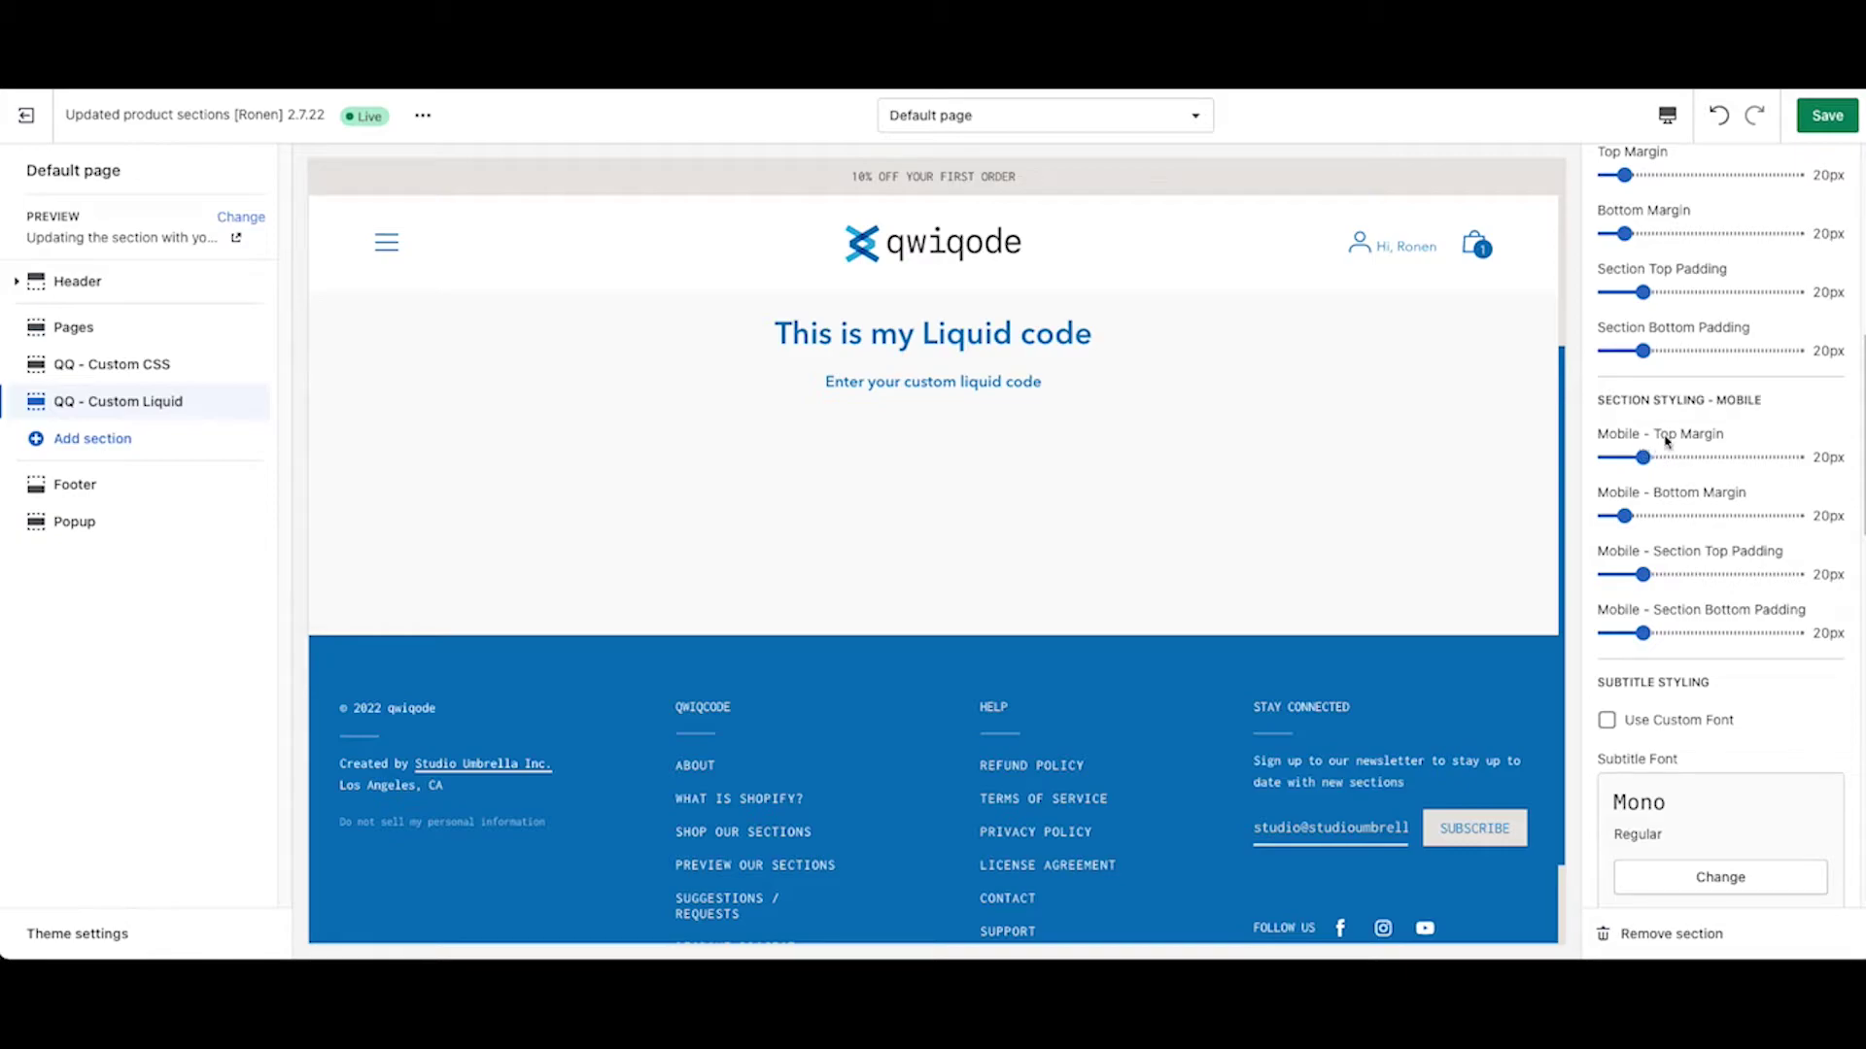
{"action": "scroll", "coordinate": [1666, 441], "scroll_direction": "up", "scroll_amount": 1}
{"action": "scroll", "coordinate": [1346, 422], "scroll_direction": "up", "scroll_amount": 1}
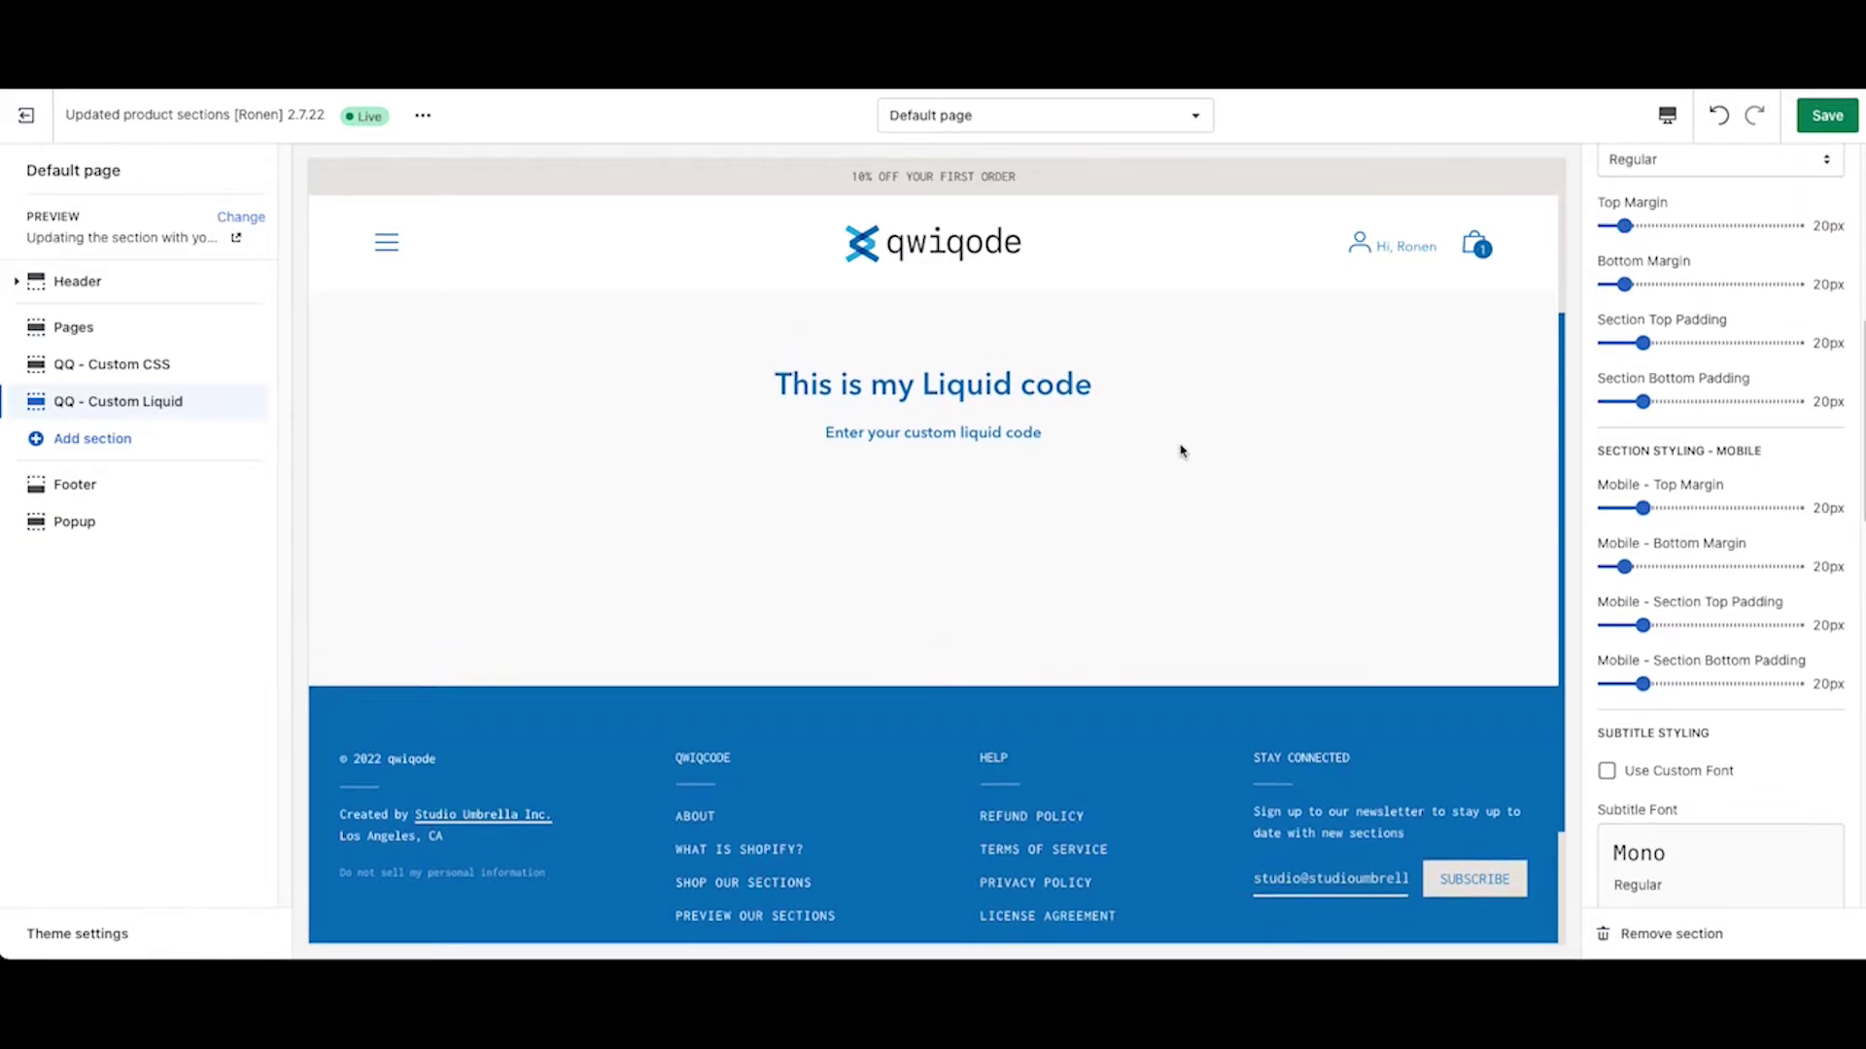
{"action": "scroll", "coordinate": [1709, 323], "scroll_direction": "up", "scroll_amount": 1}
{"action": "scroll", "coordinate": [1709, 323], "scroll_direction": "up", "scroll_amount": 2}
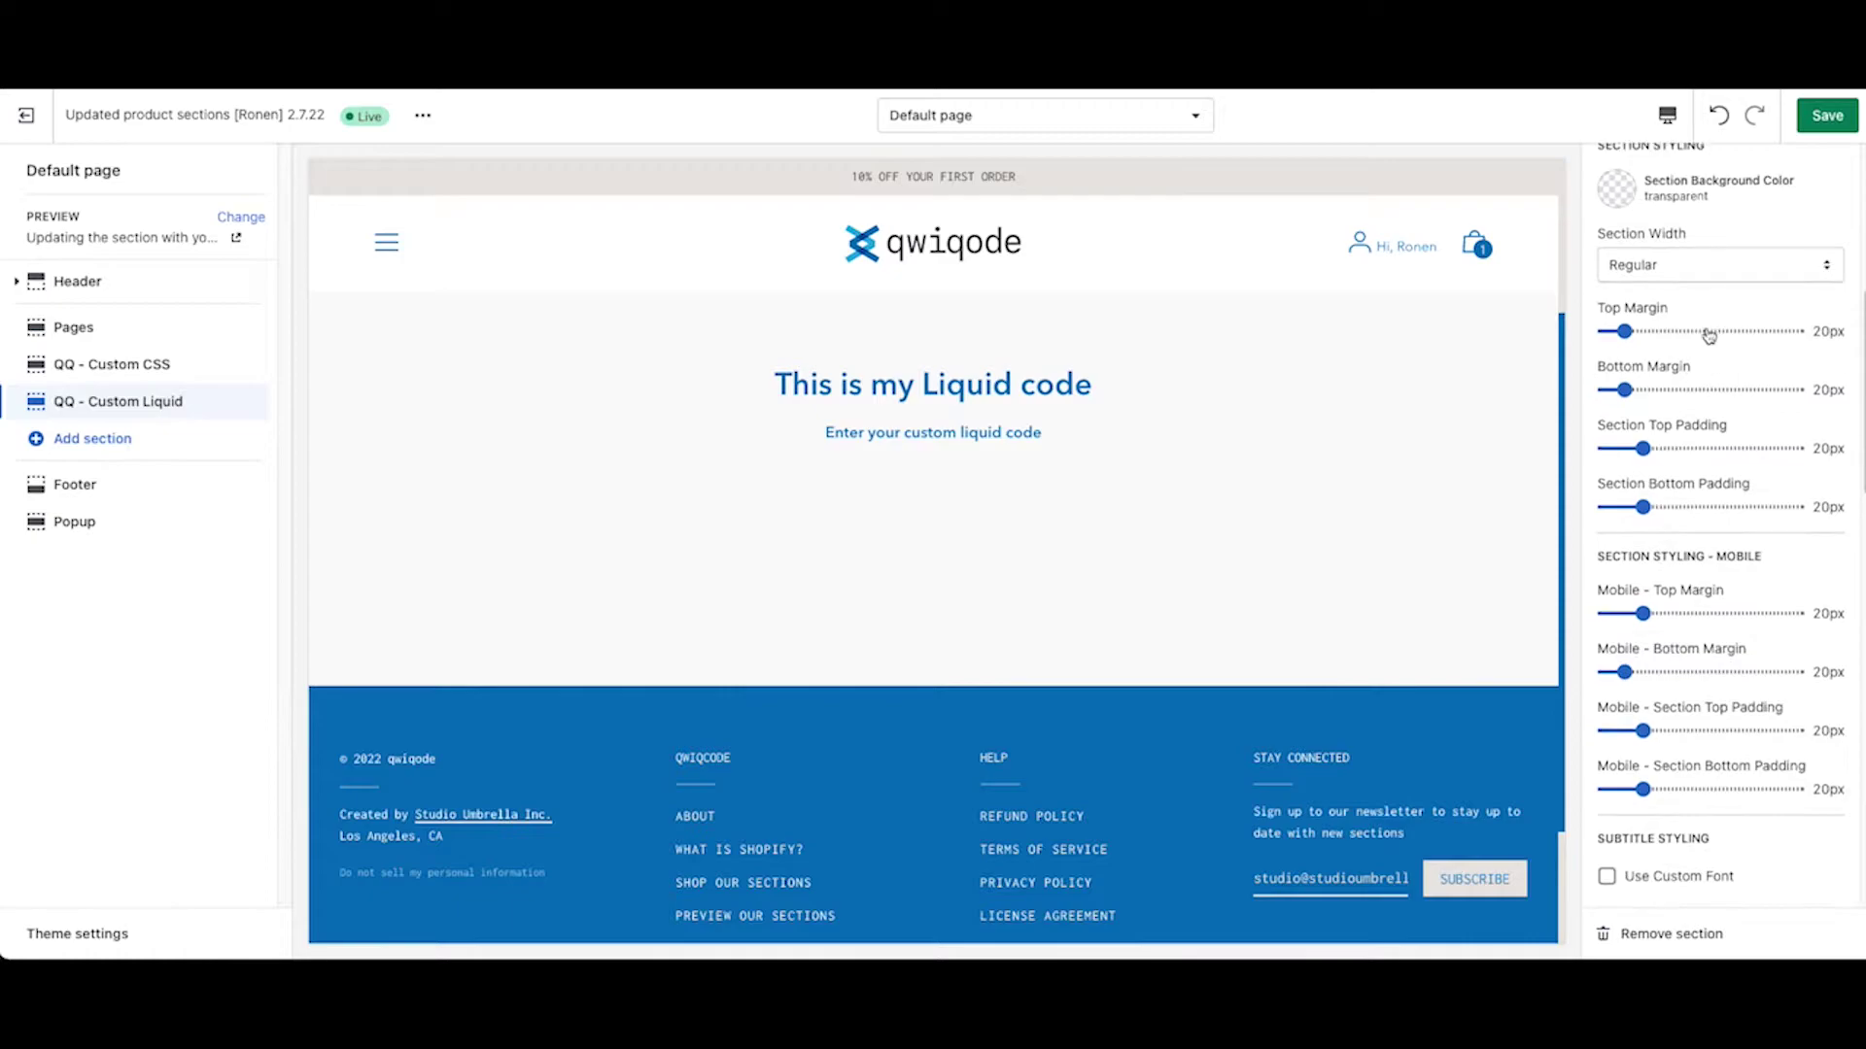
{"action": "left_click", "coordinate": [1615, 225]}
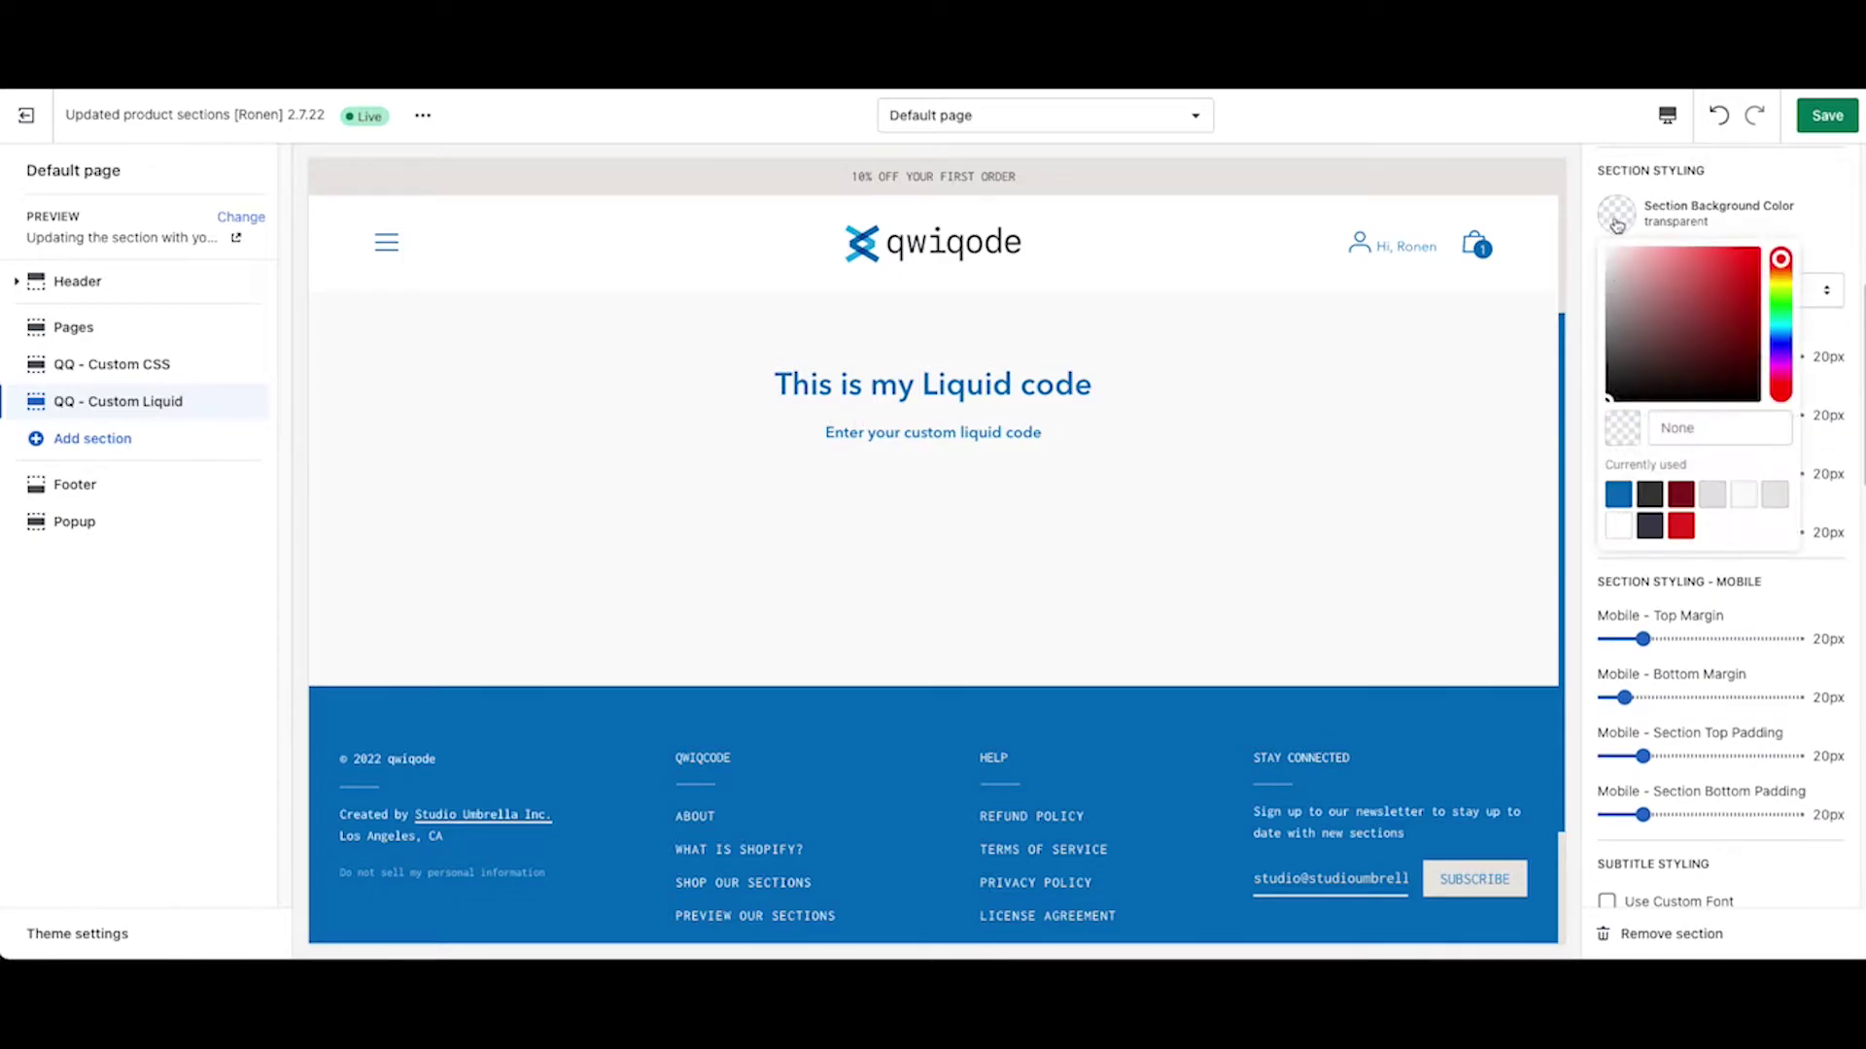
{"action": "left_click", "coordinate": [1714, 497]}
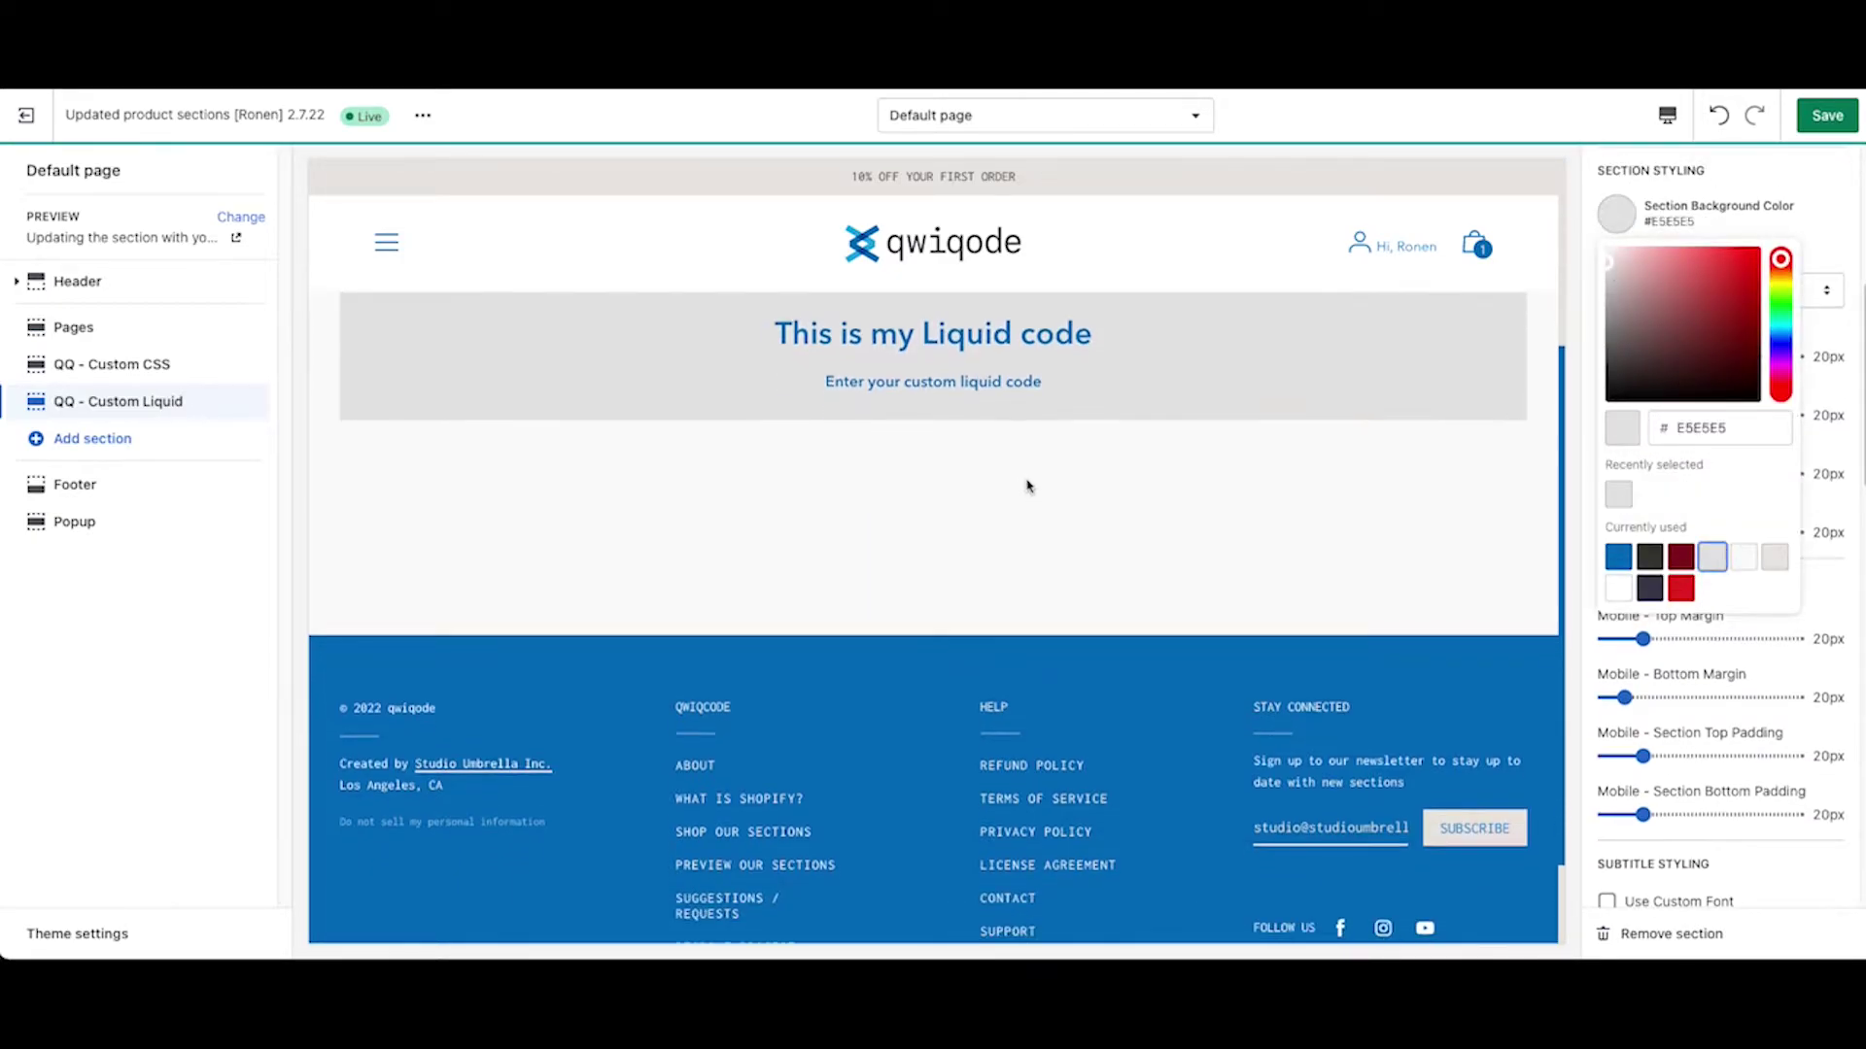
Set both section top and bottom padding to 45px.
{"action": "left_click", "coordinate": [1833, 568]}
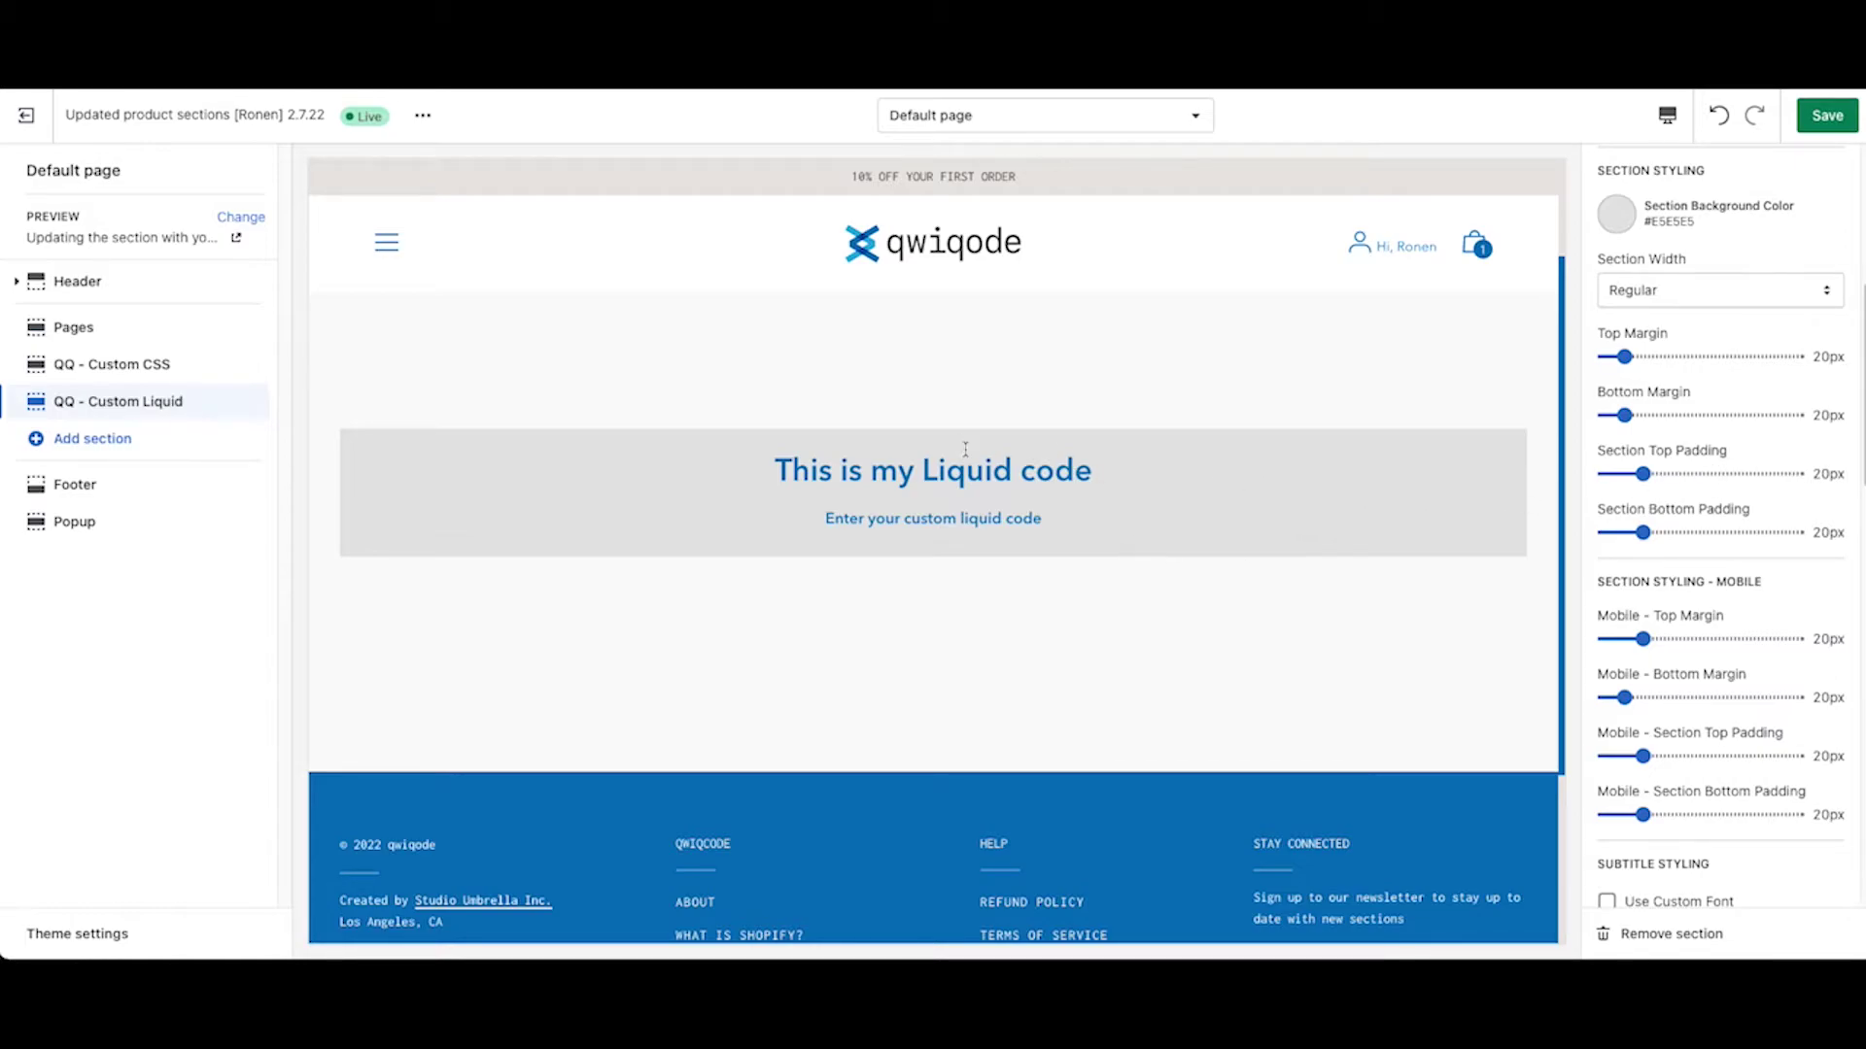
{"action": "left_click_drag", "start_coordinate": [1643, 473], "coordinate": [1691, 473]}
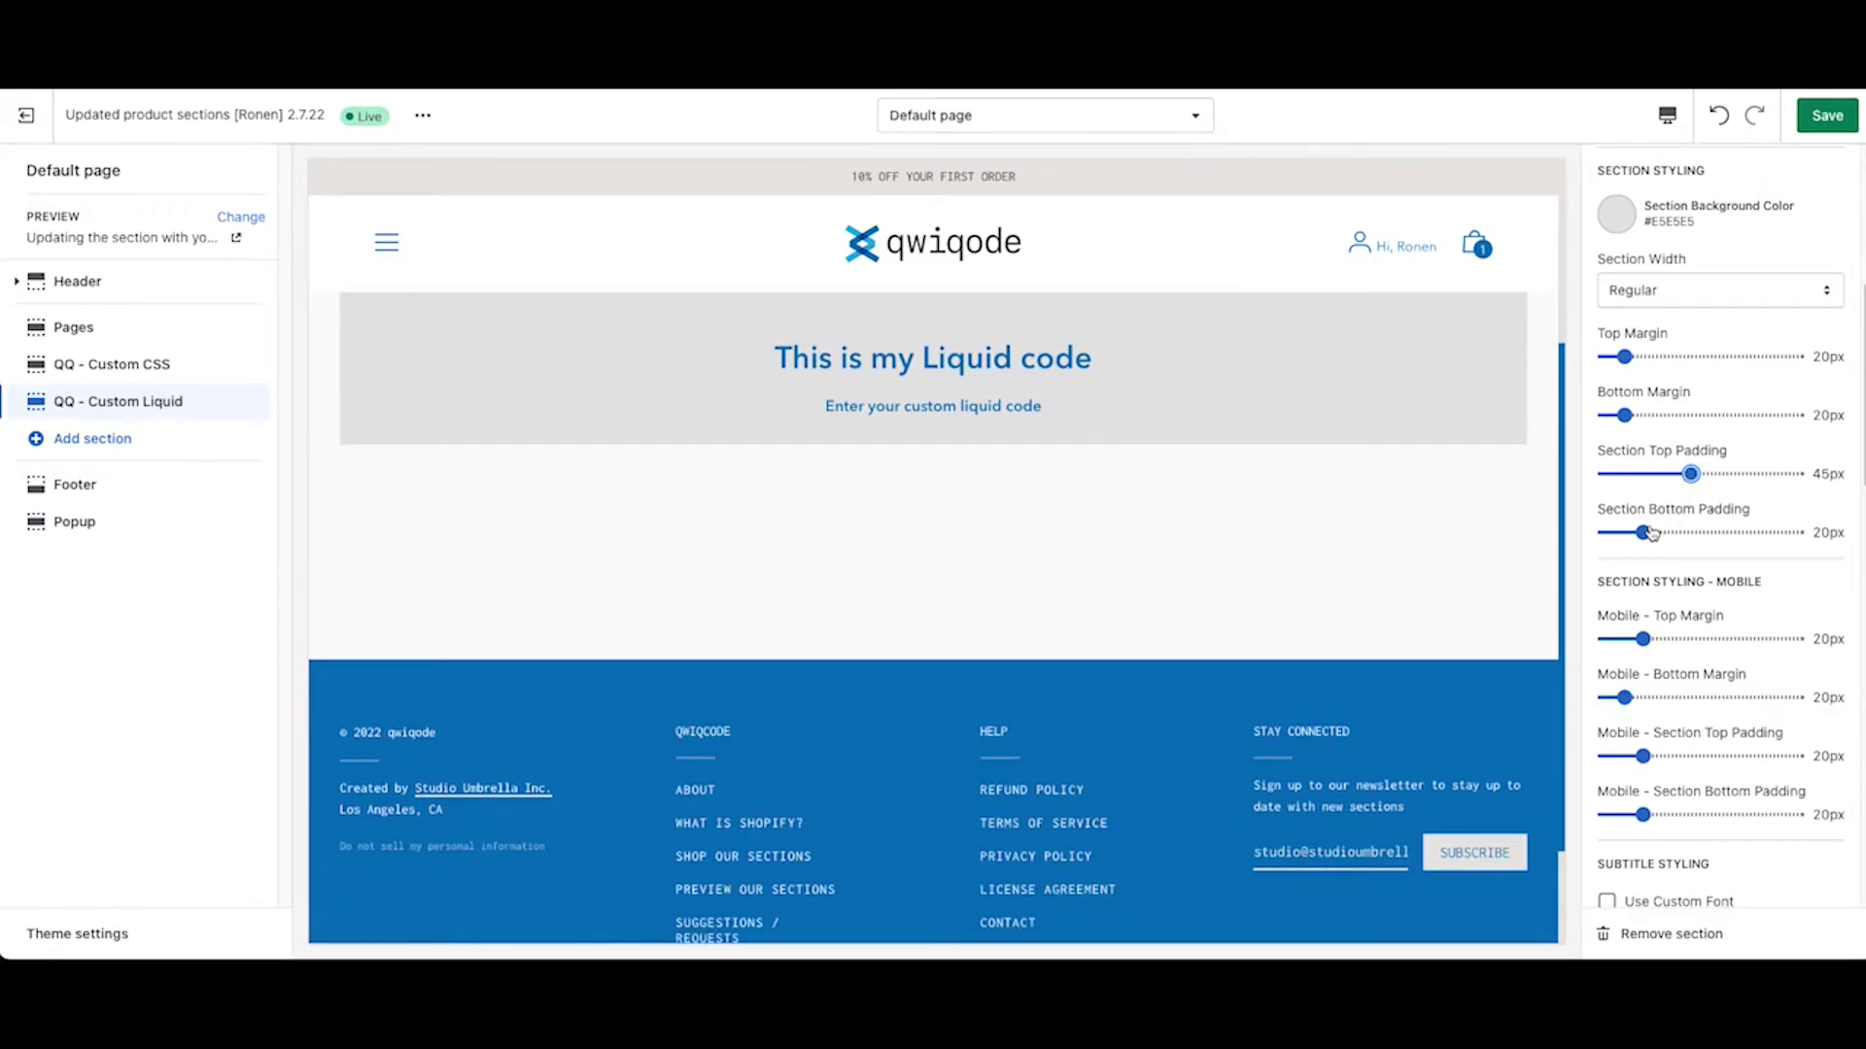
{"action": "left_click_drag", "start_coordinate": [1644, 533], "coordinate": [1691, 532]}
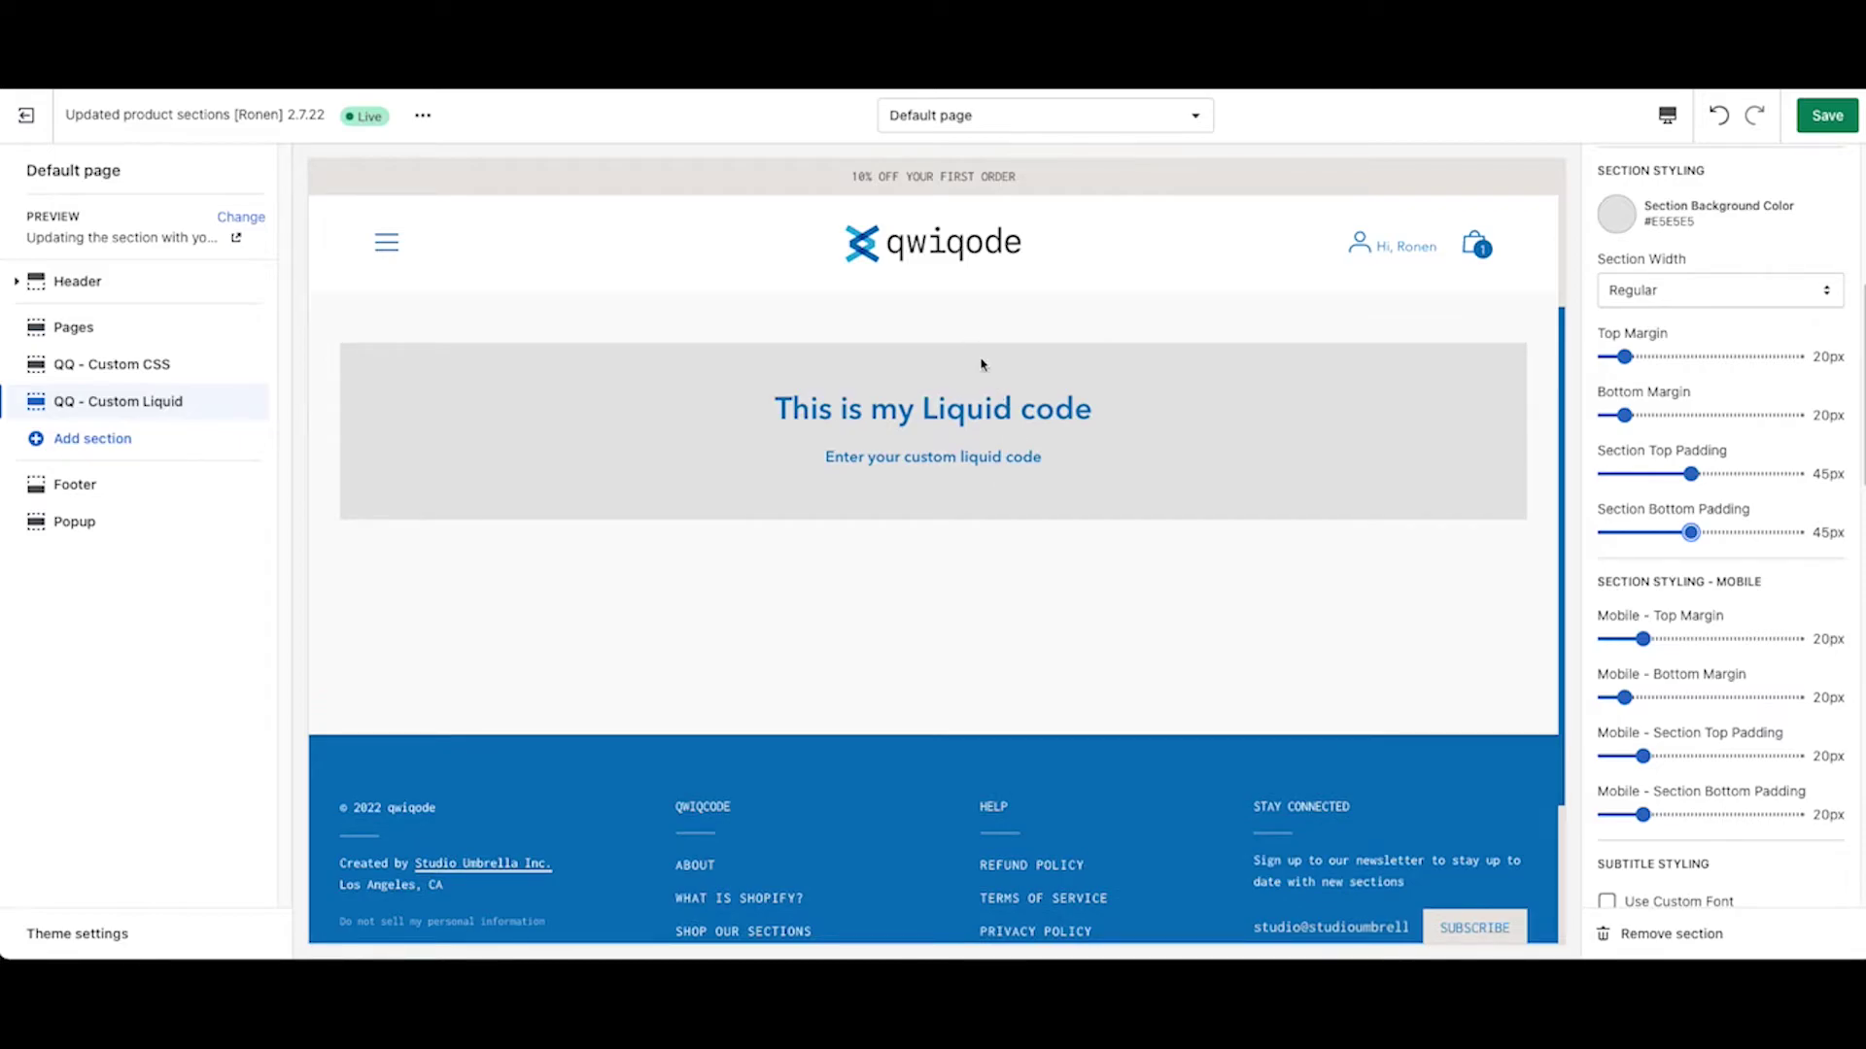
Enable a custom title font and choose Arimo Regular for the section title.
{"action": "scroll", "coordinate": [1729, 720], "scroll_direction": "down", "scroll_amount": 3}
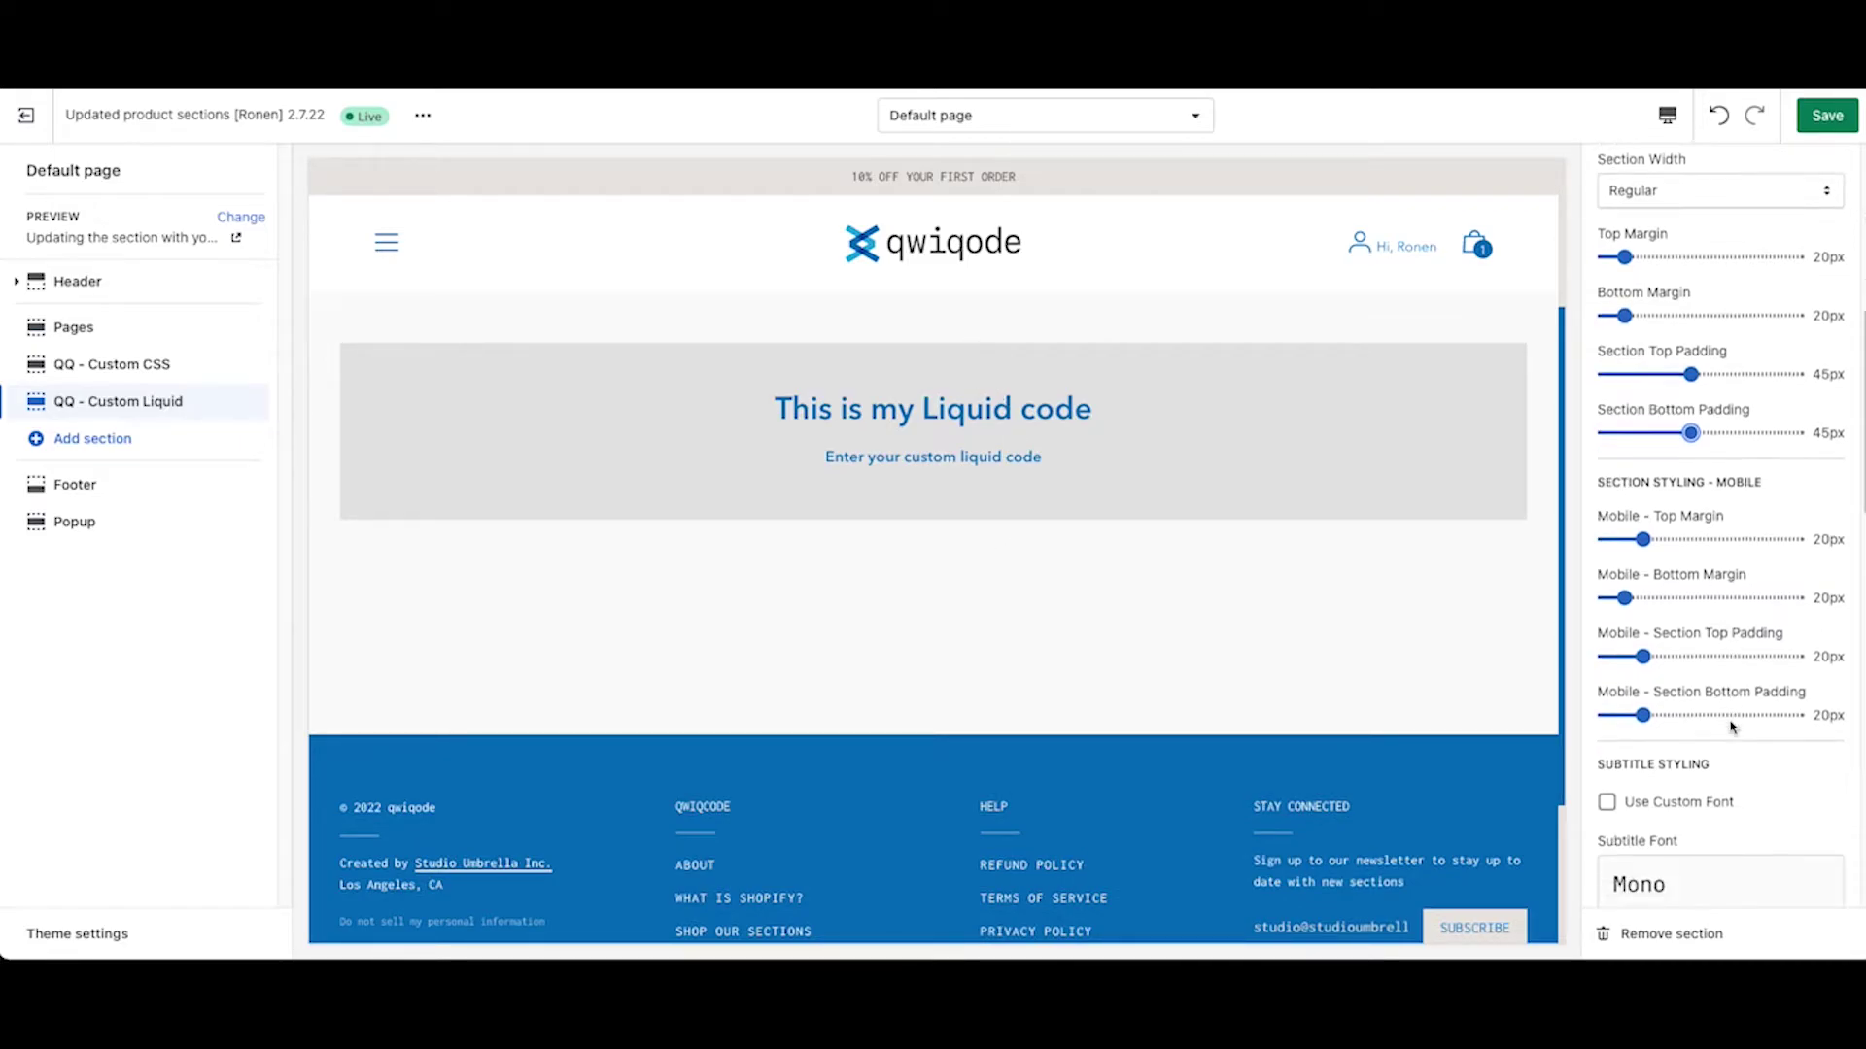
{"action": "scroll", "coordinate": [1731, 727], "scroll_direction": "down", "scroll_amount": 3}
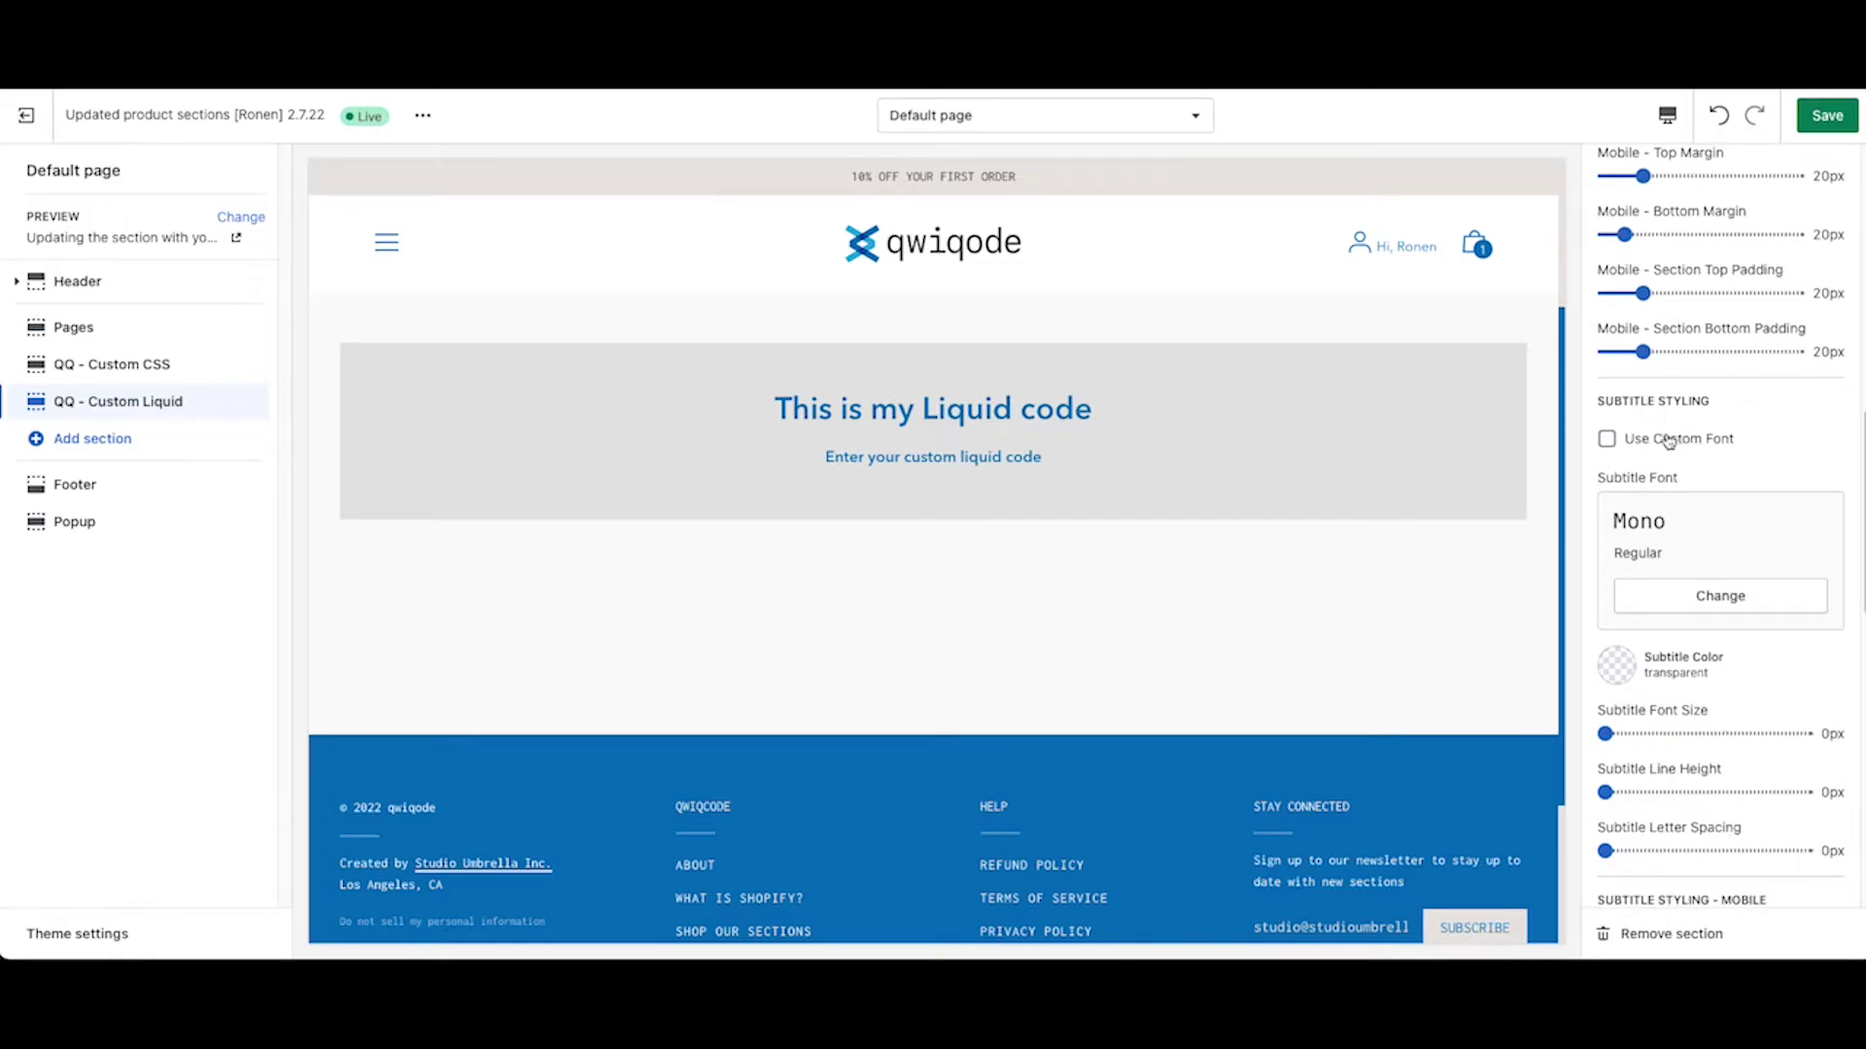
{"action": "scroll", "coordinate": [1720, 724], "scroll_direction": "down", "scroll_amount": 2}
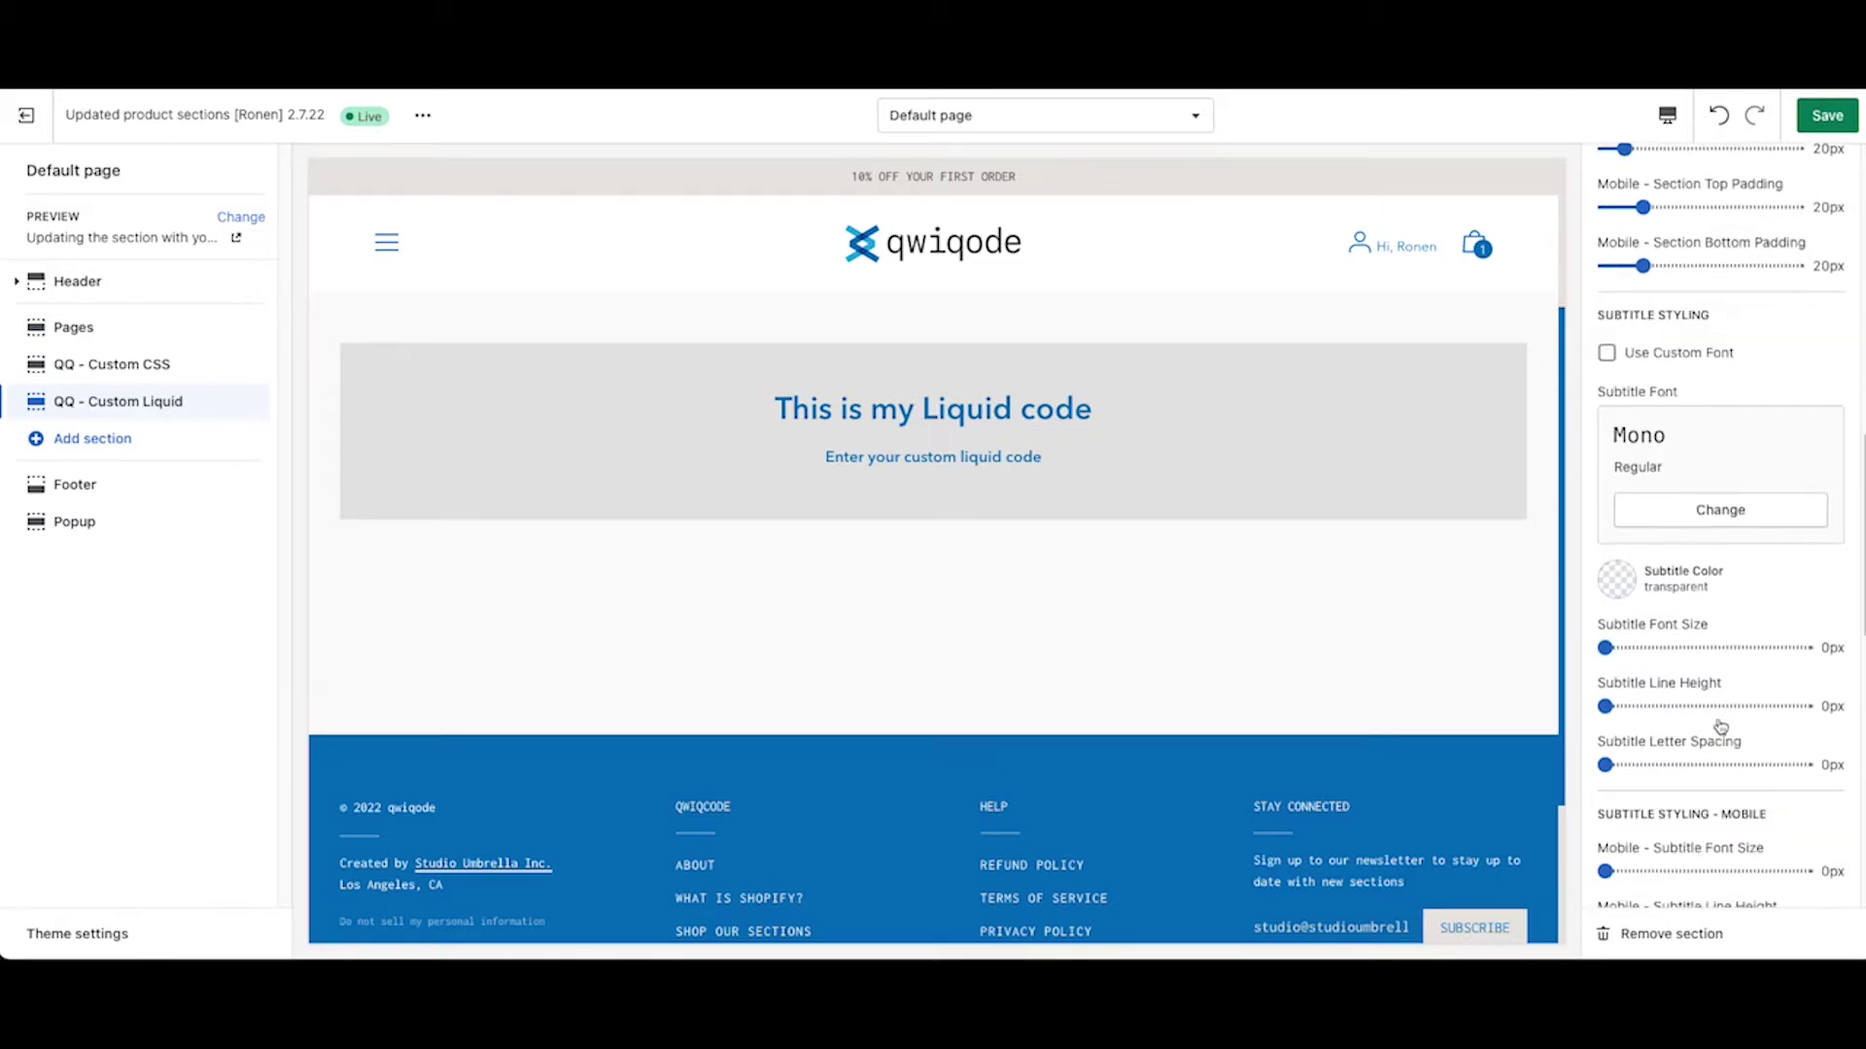
{"action": "scroll", "coordinate": [1719, 725], "scroll_direction": "down", "scroll_amount": 4}
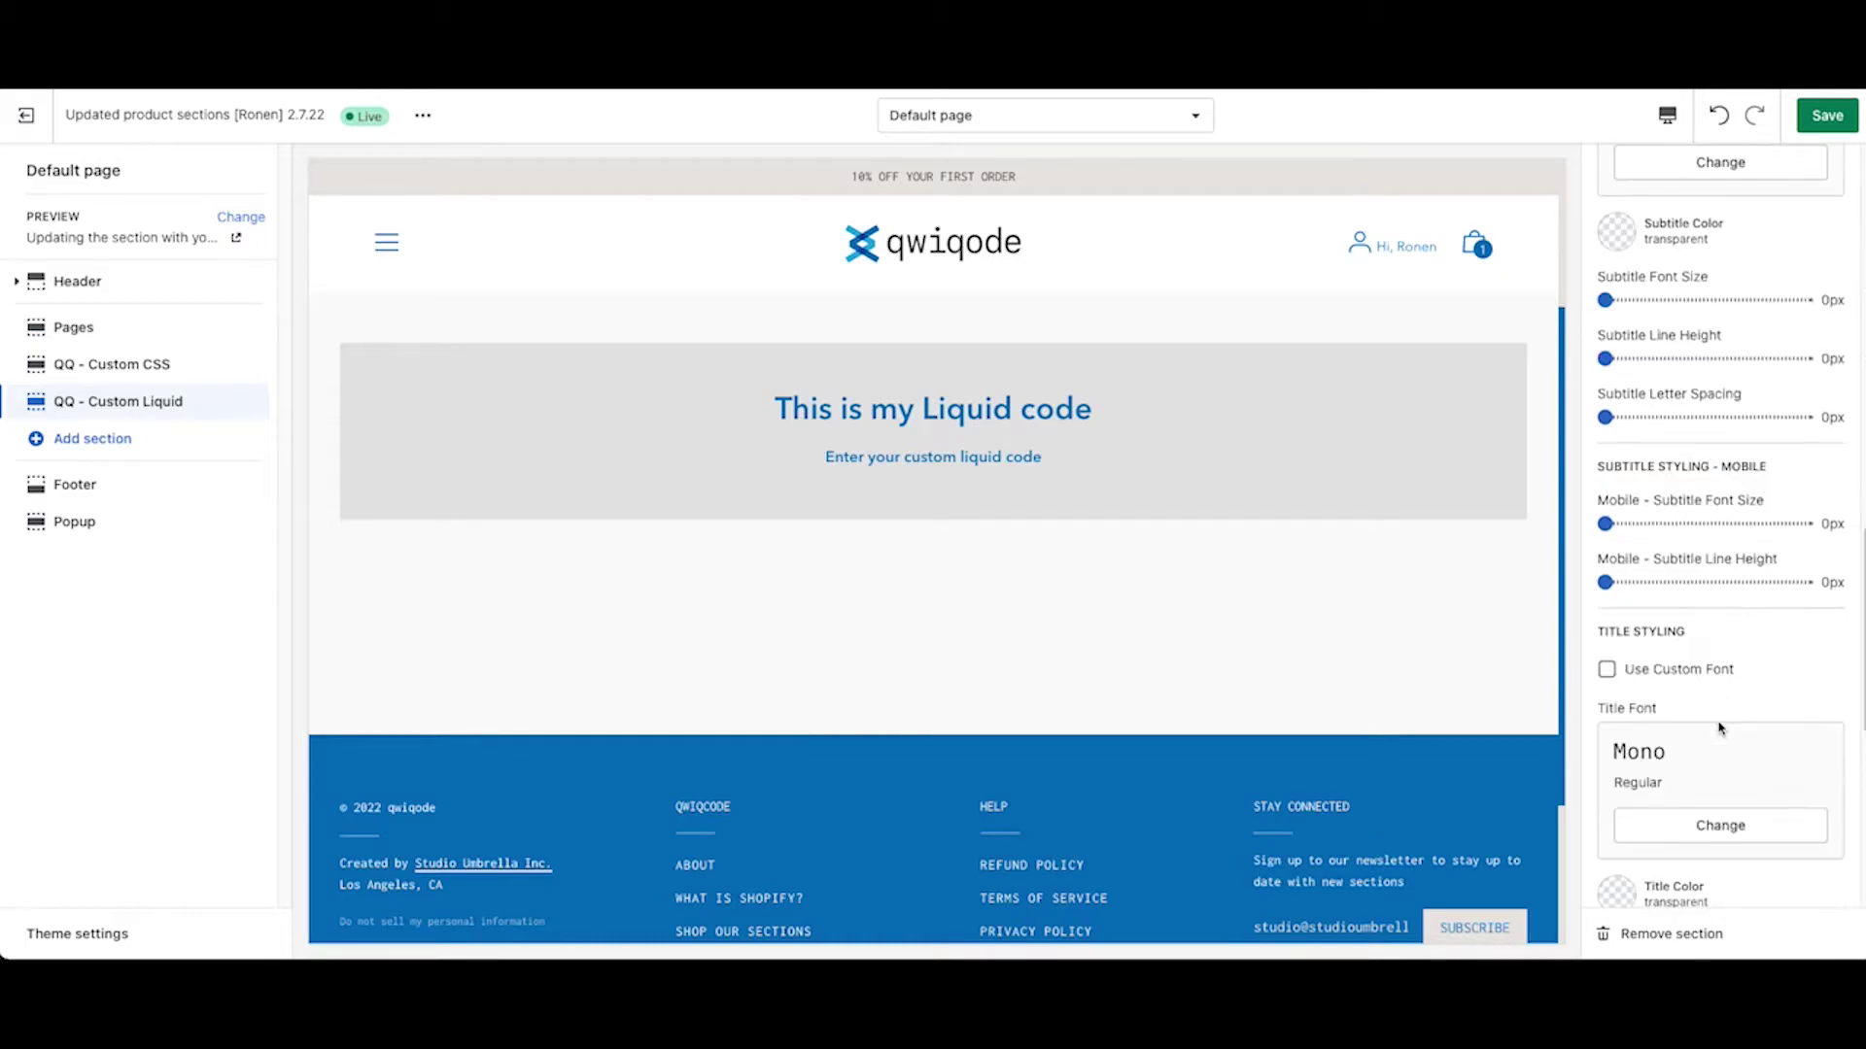
{"action": "scroll", "coordinate": [1718, 724], "scroll_direction": "down", "scroll_amount": 2}
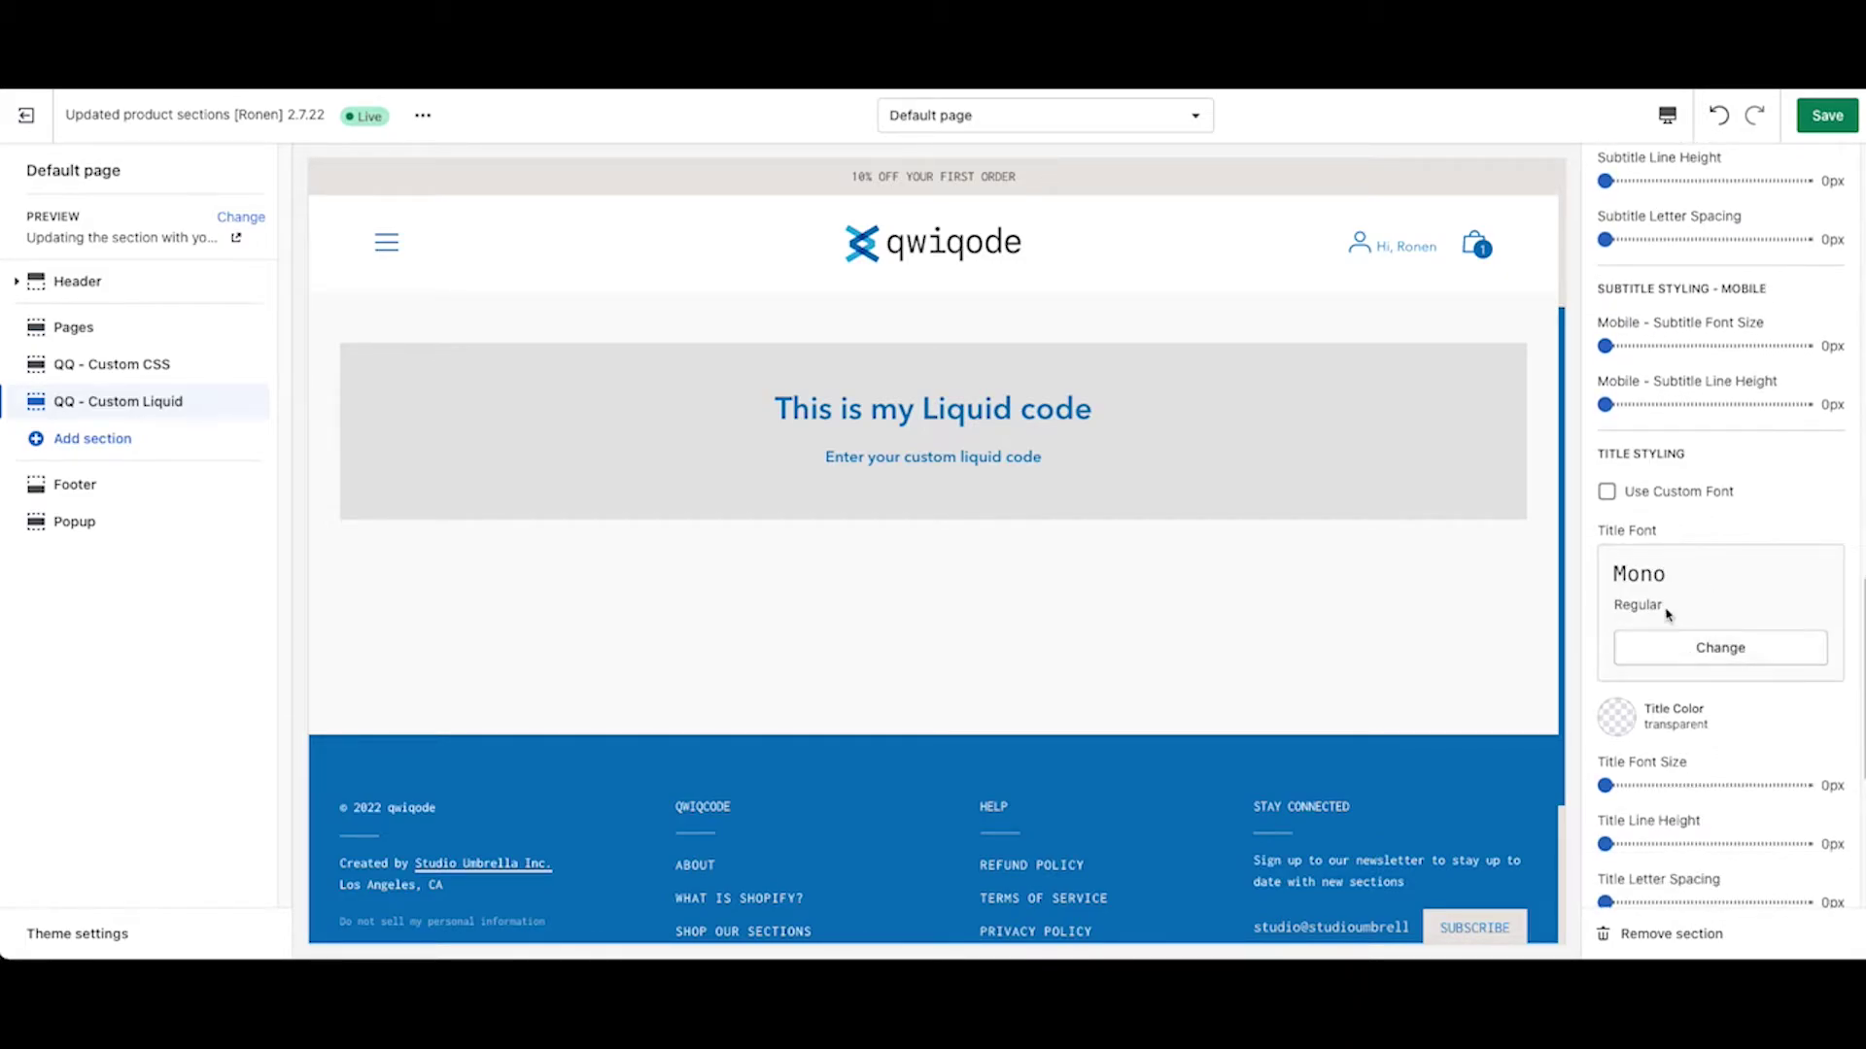
{"action": "left_click", "coordinate": [1606, 467]}
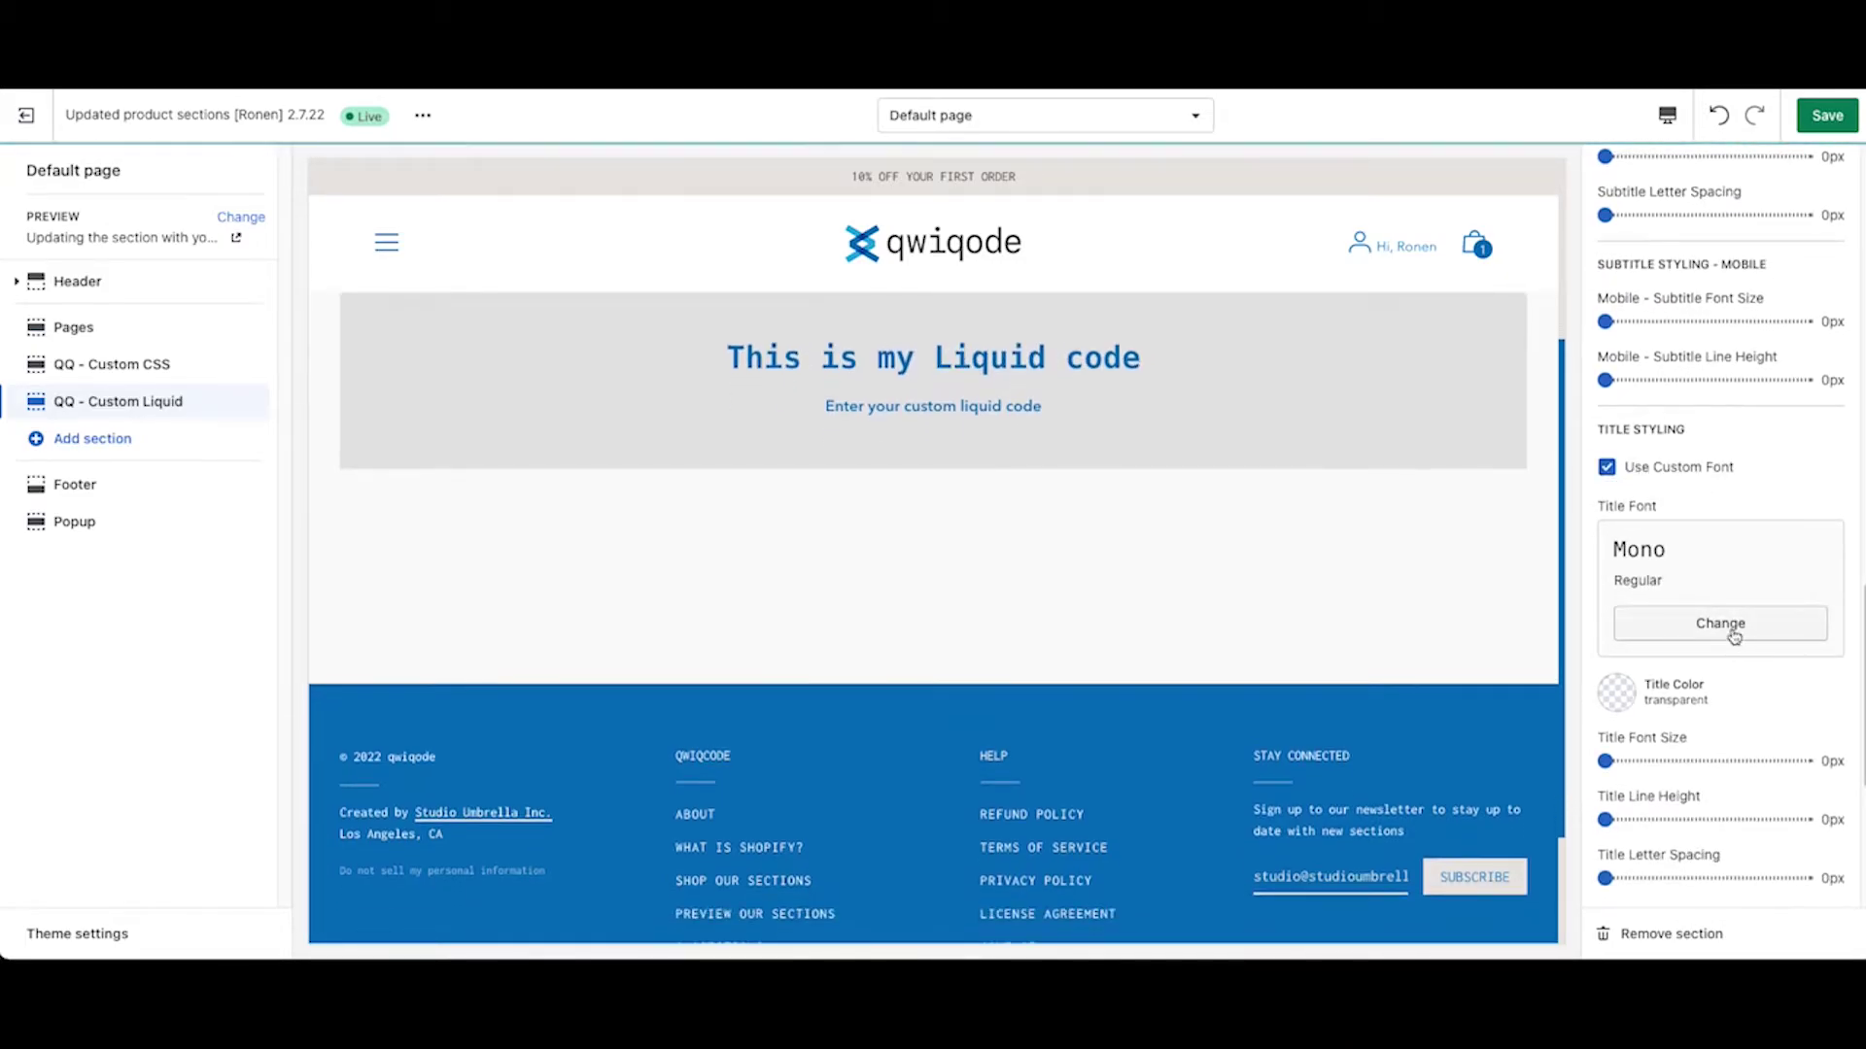
{"action": "left_click", "coordinate": [1734, 634]}
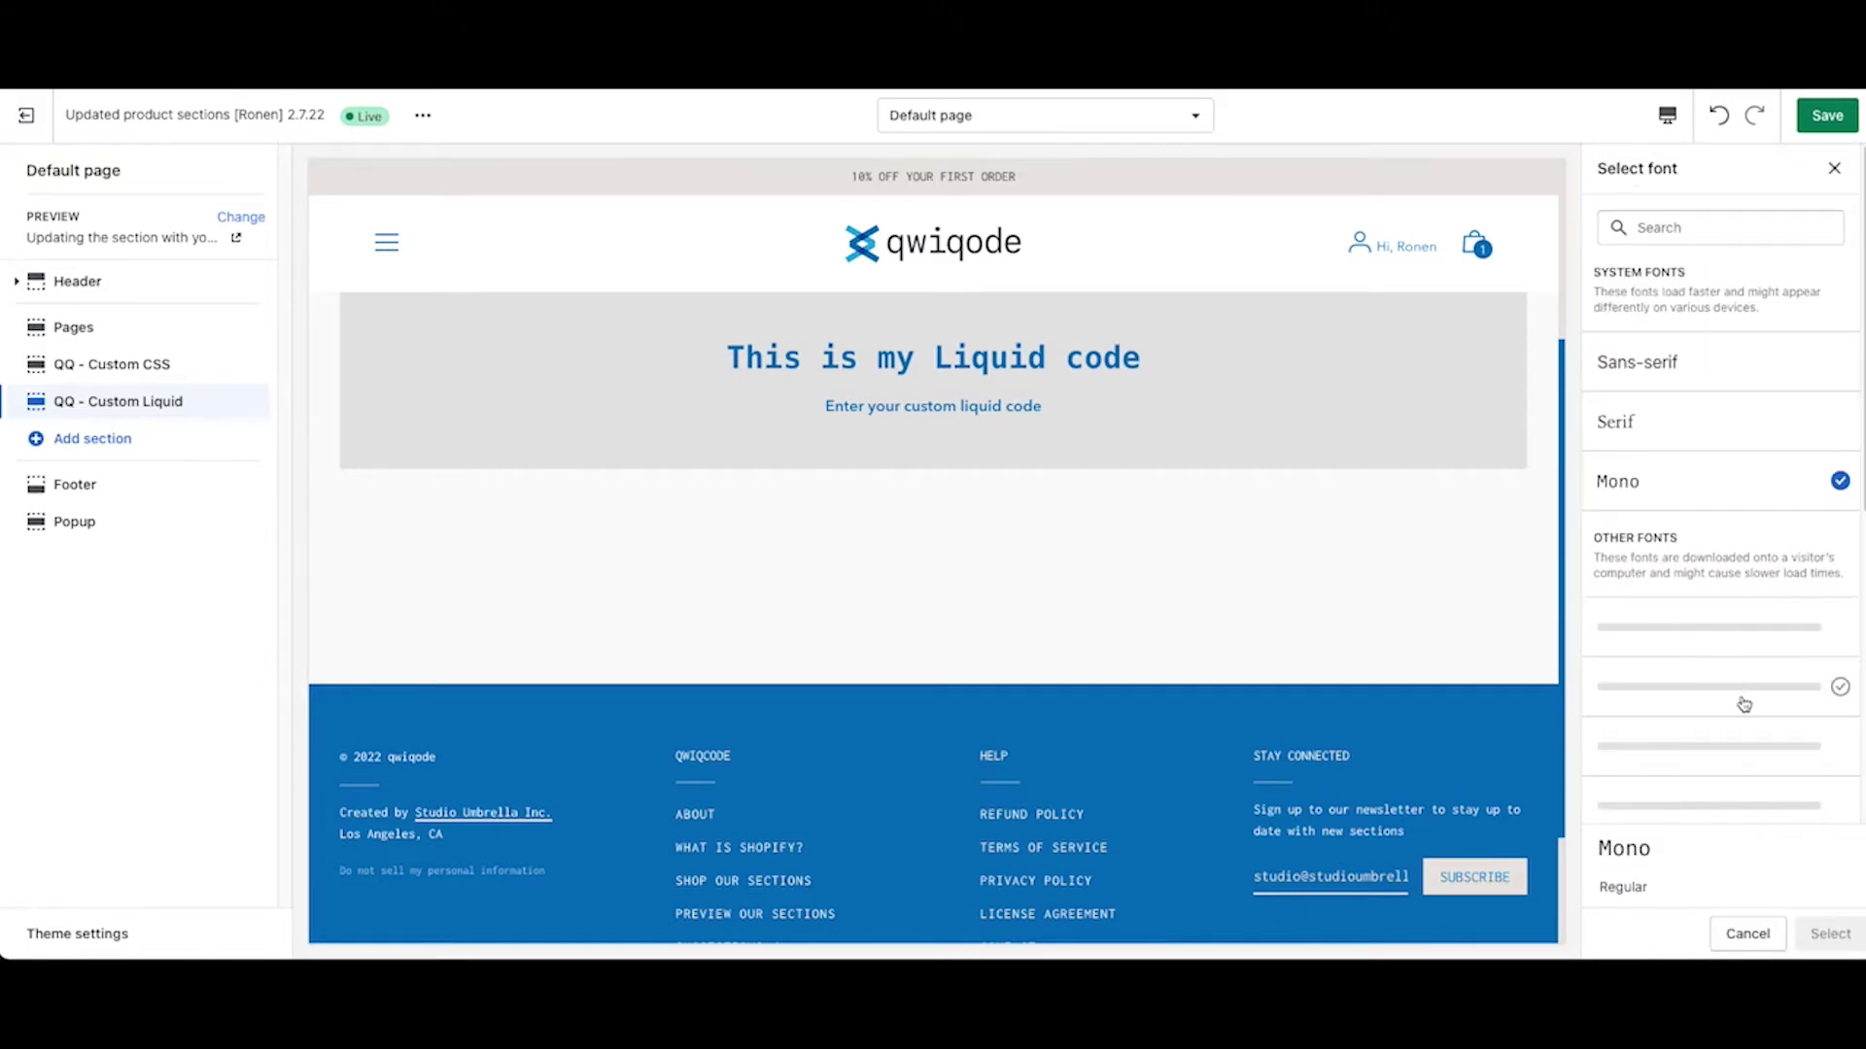
{"action": "scroll", "coordinate": [1735, 716], "scroll_direction": "down", "scroll_amount": 5}
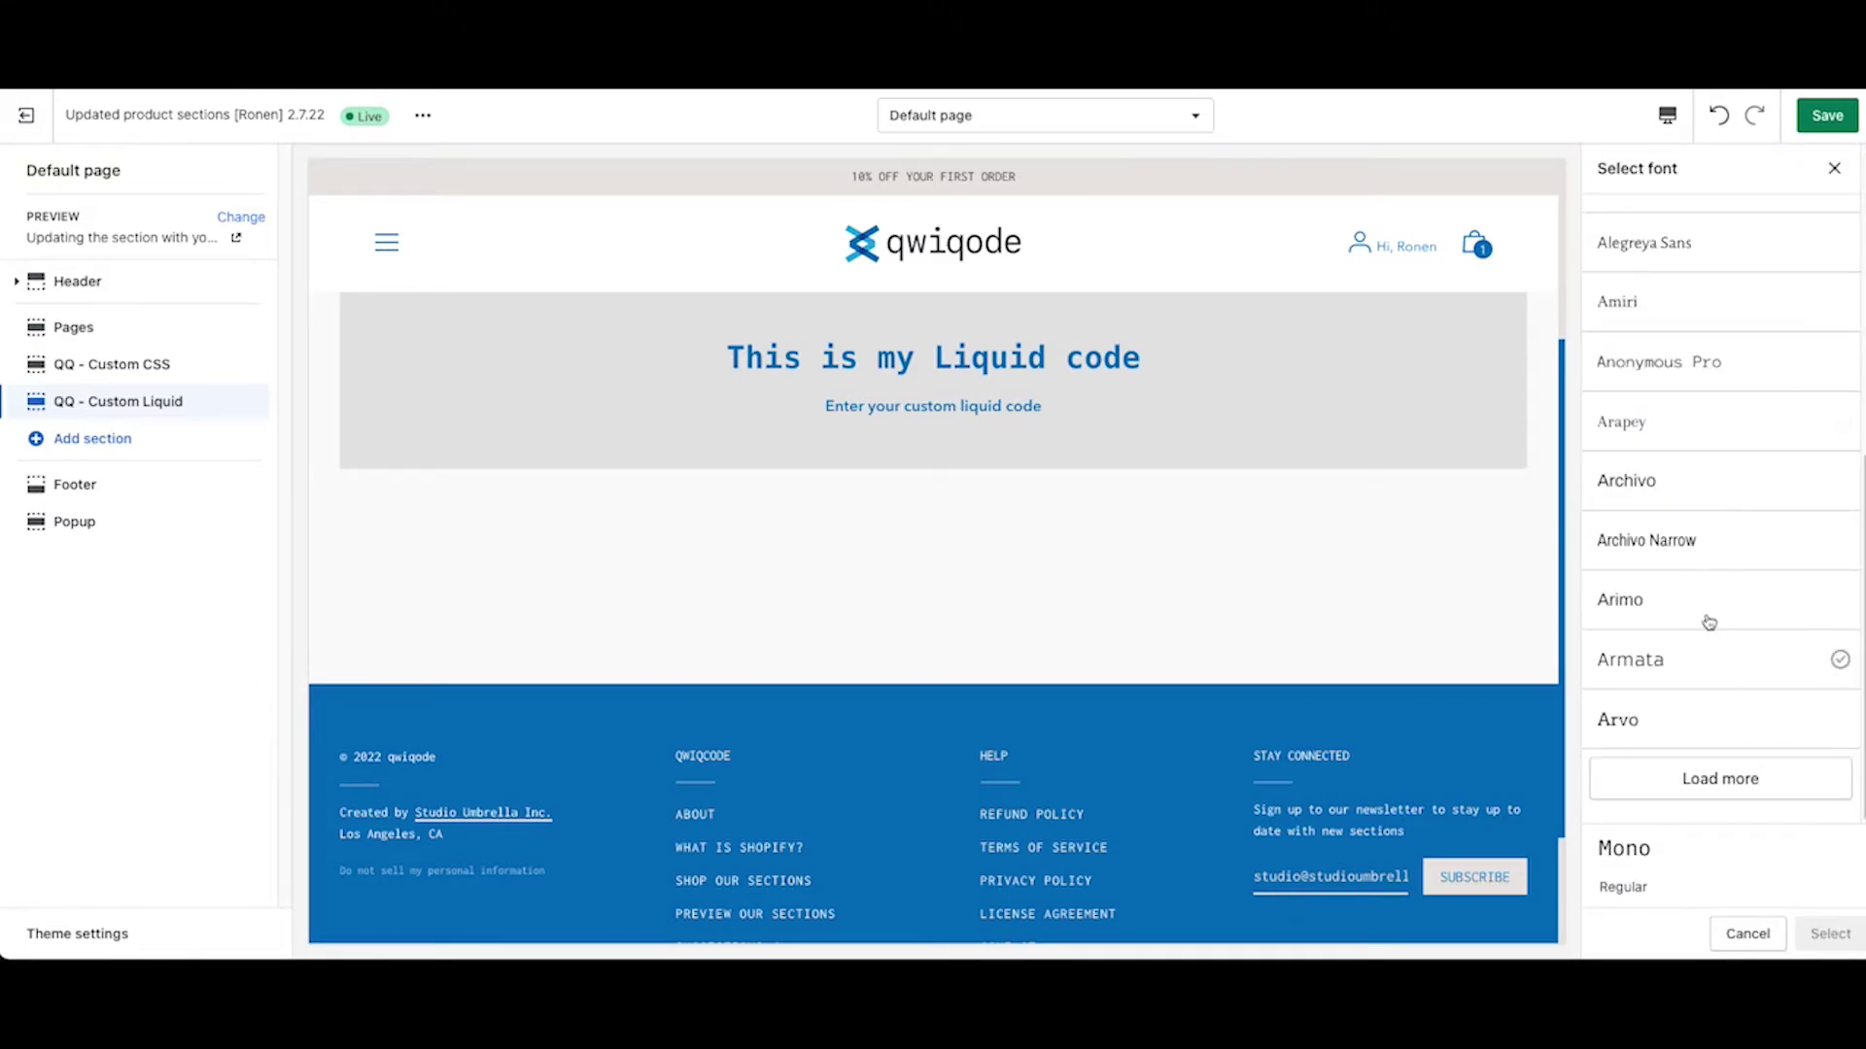
{"action": "left_click", "coordinate": [1709, 613]}
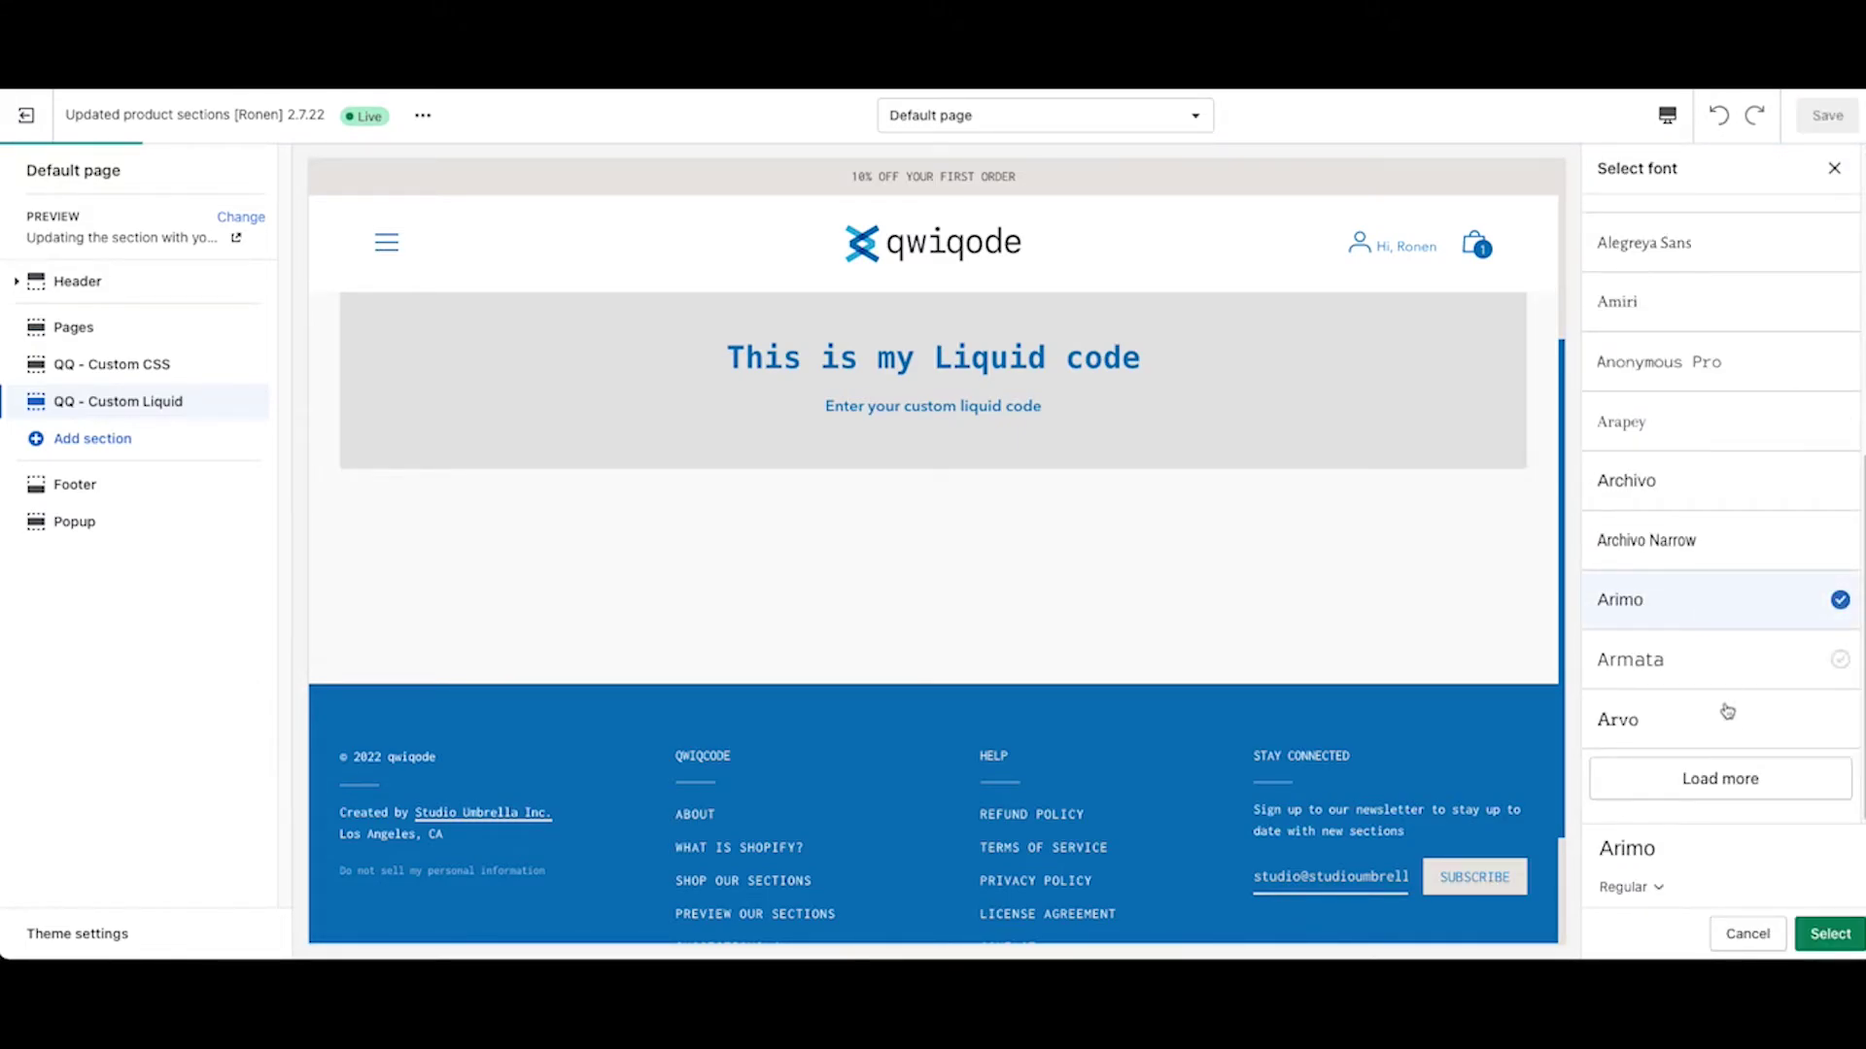
{"action": "left_click", "coordinate": [1829, 933]}
{"action": "scroll", "coordinate": [1709, 751], "scroll_direction": "down", "scroll_amount": 1}
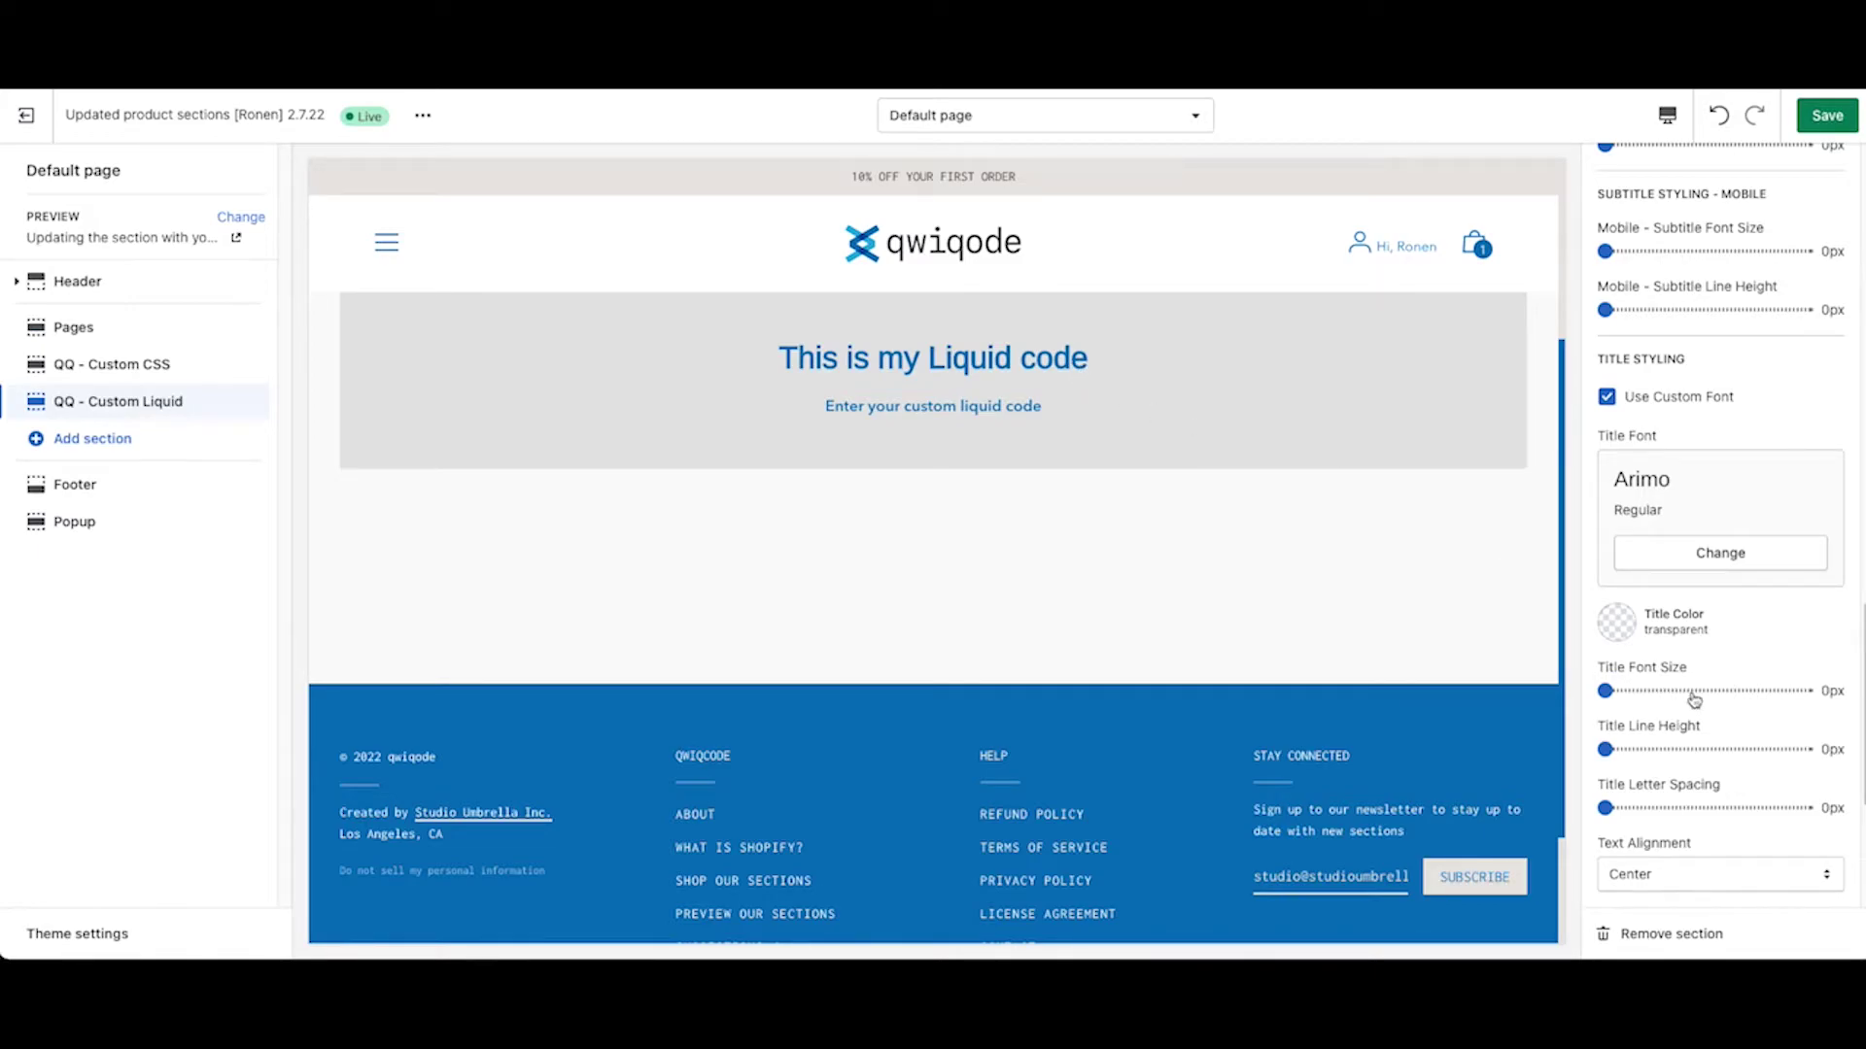
Set the title font size to 47px and letter spacing to 3px.
{"action": "left_click", "coordinate": [1609, 690]}
{"action": "left_click_drag", "start_coordinate": [1609, 690], "coordinate": [1695, 691]}
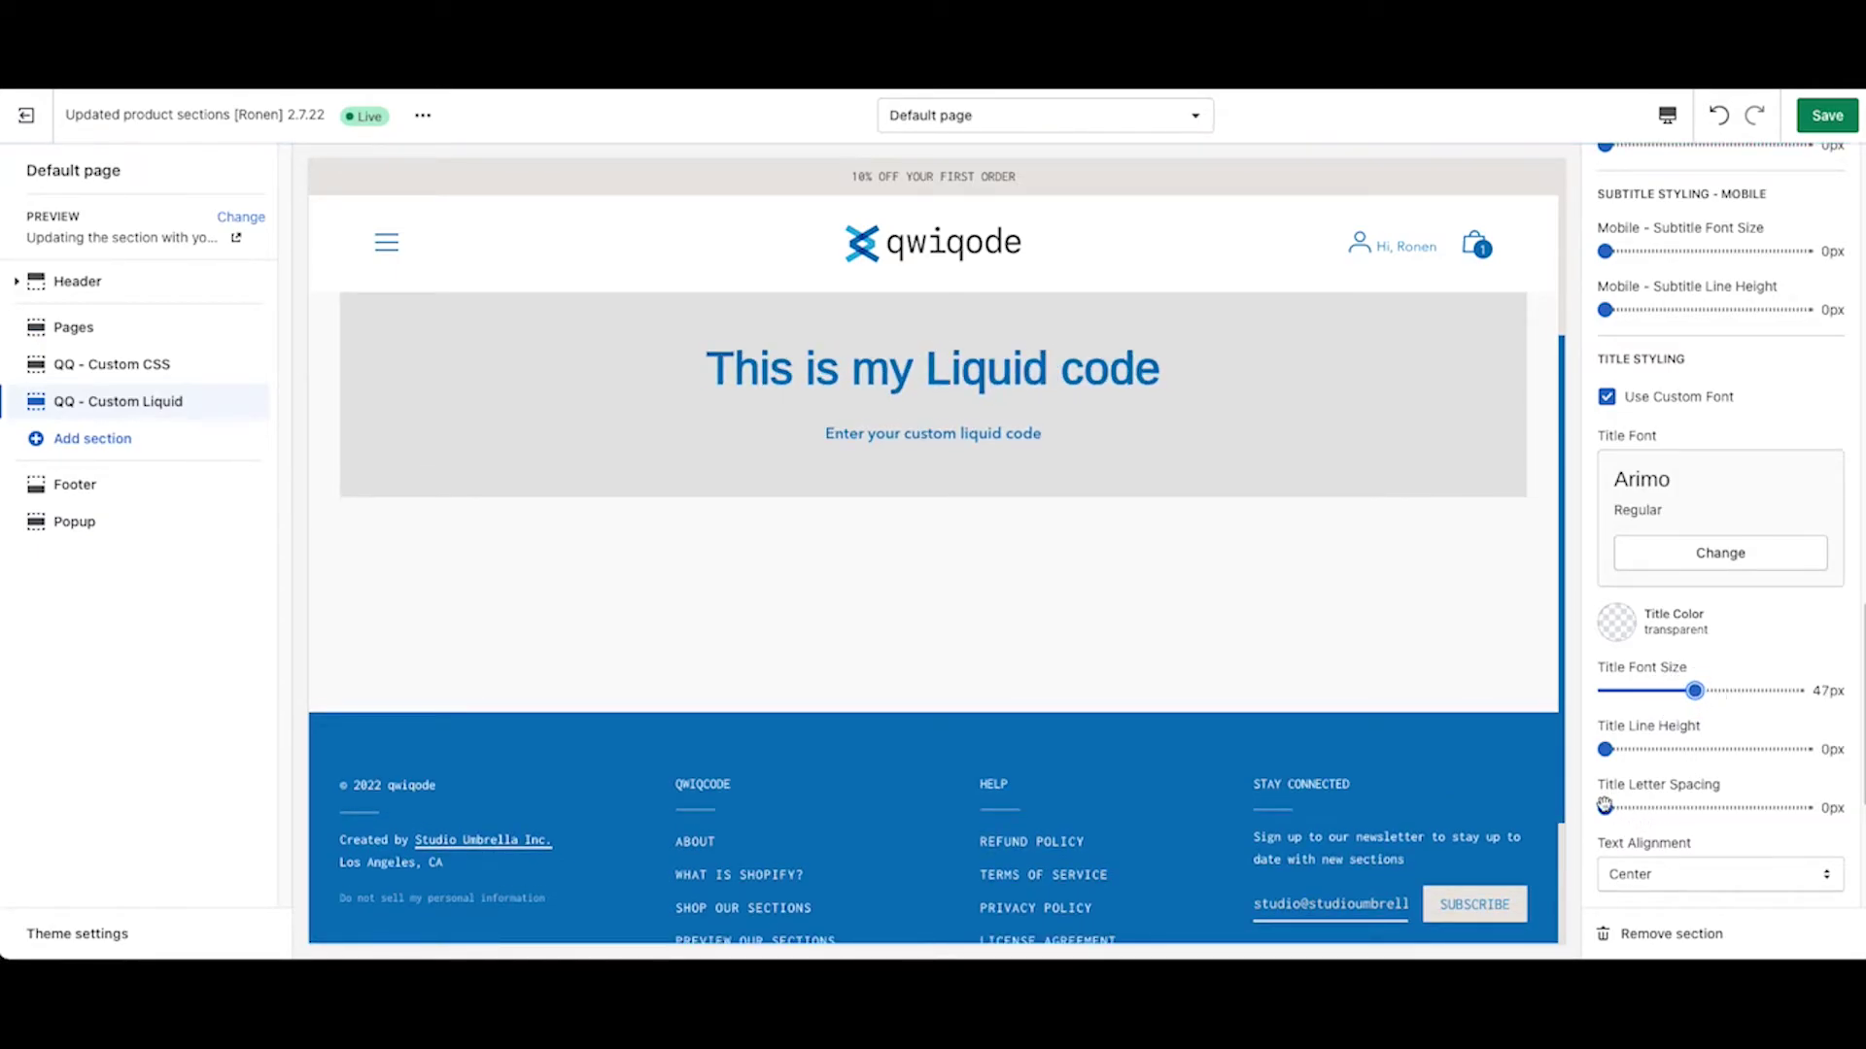
{"action": "left_click_drag", "start_coordinate": [1607, 808], "coordinate": [1658, 814]}
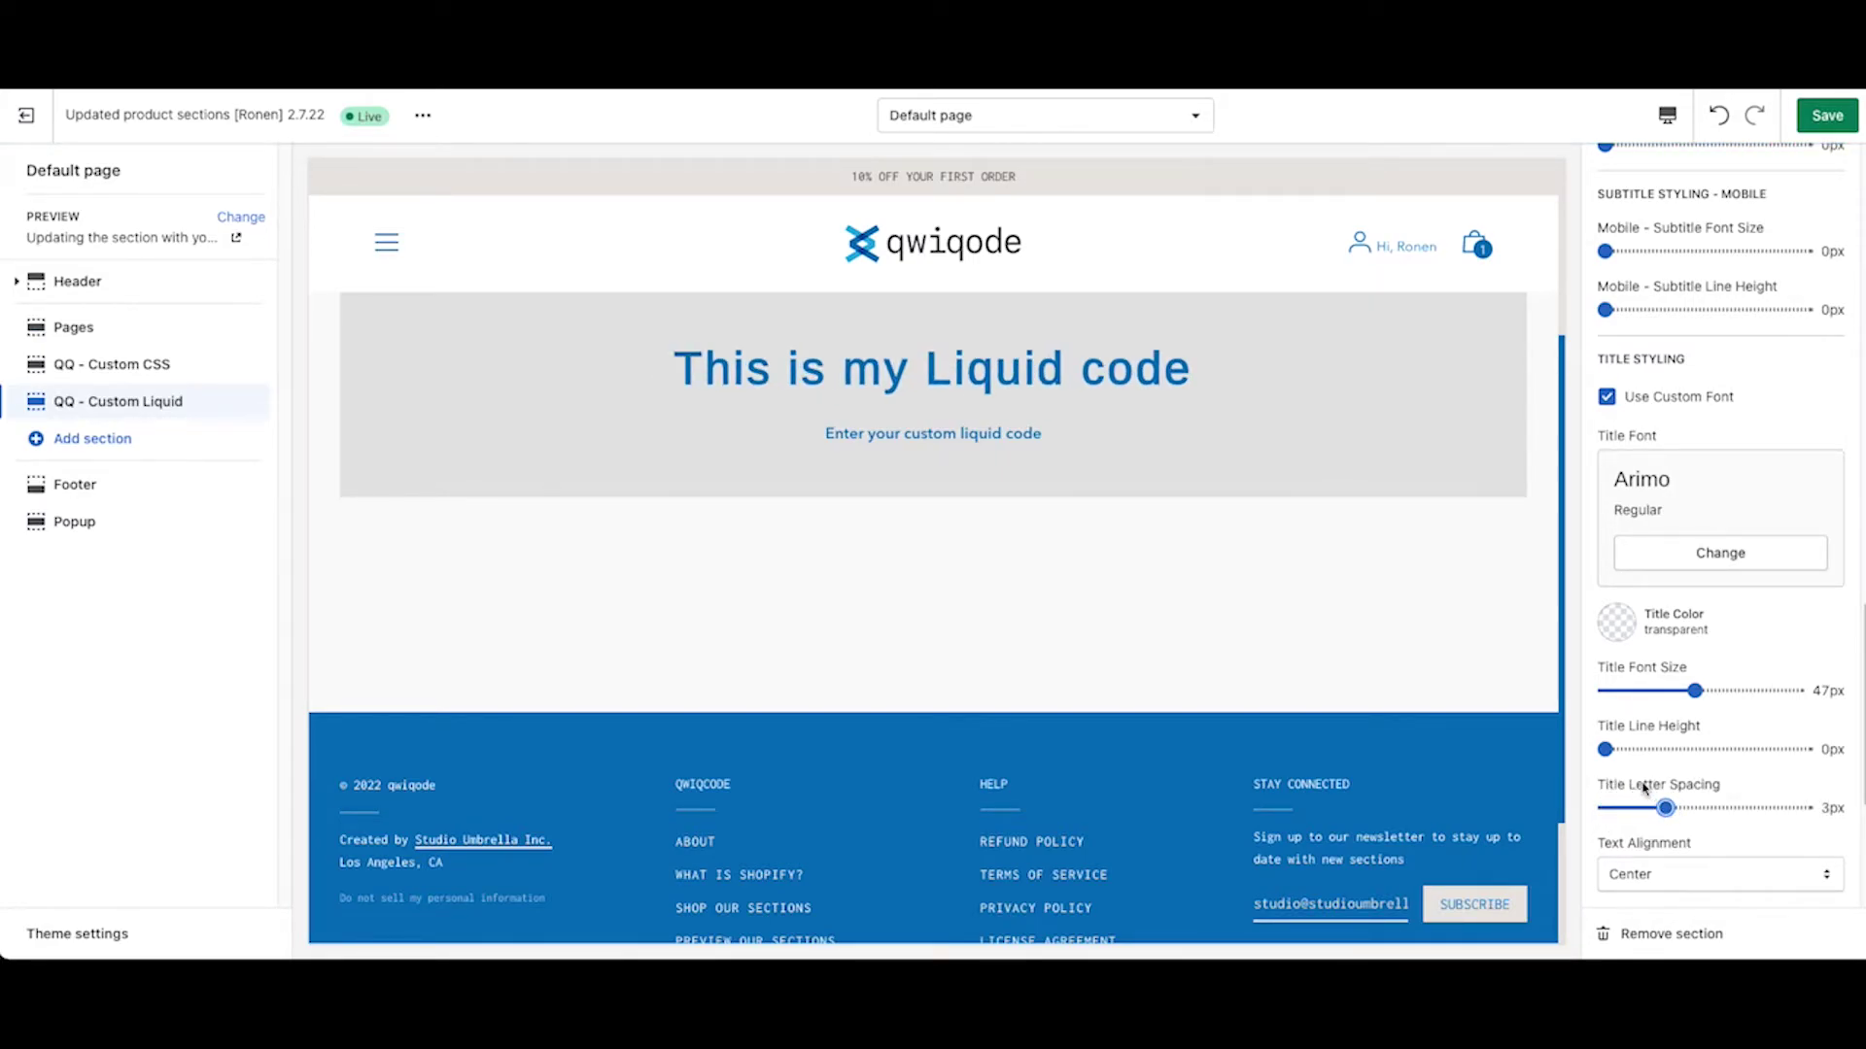
Try Left text alignment for the title, then restore it to Center.
{"action": "scroll", "coordinate": [1734, 834], "scroll_direction": "down", "scroll_amount": 3}
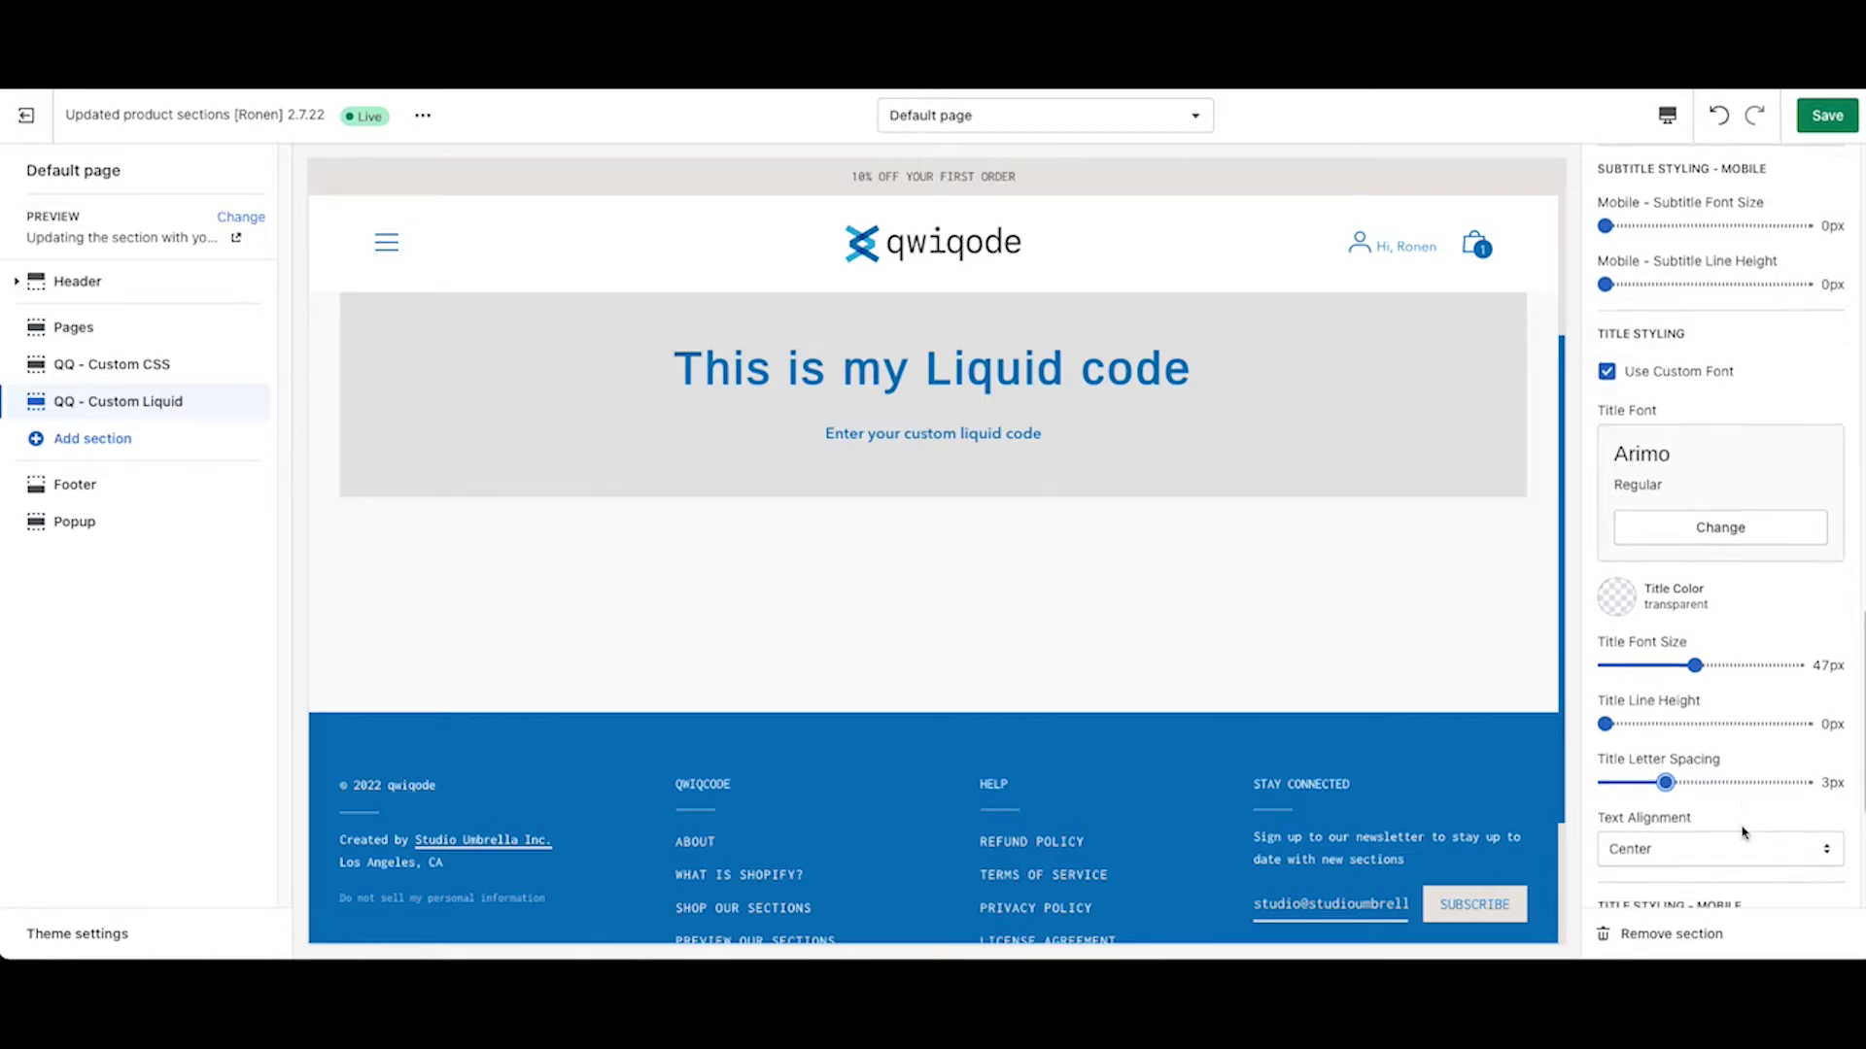
{"action": "scroll", "coordinate": [1744, 833], "scroll_direction": "down", "scroll_amount": 2}
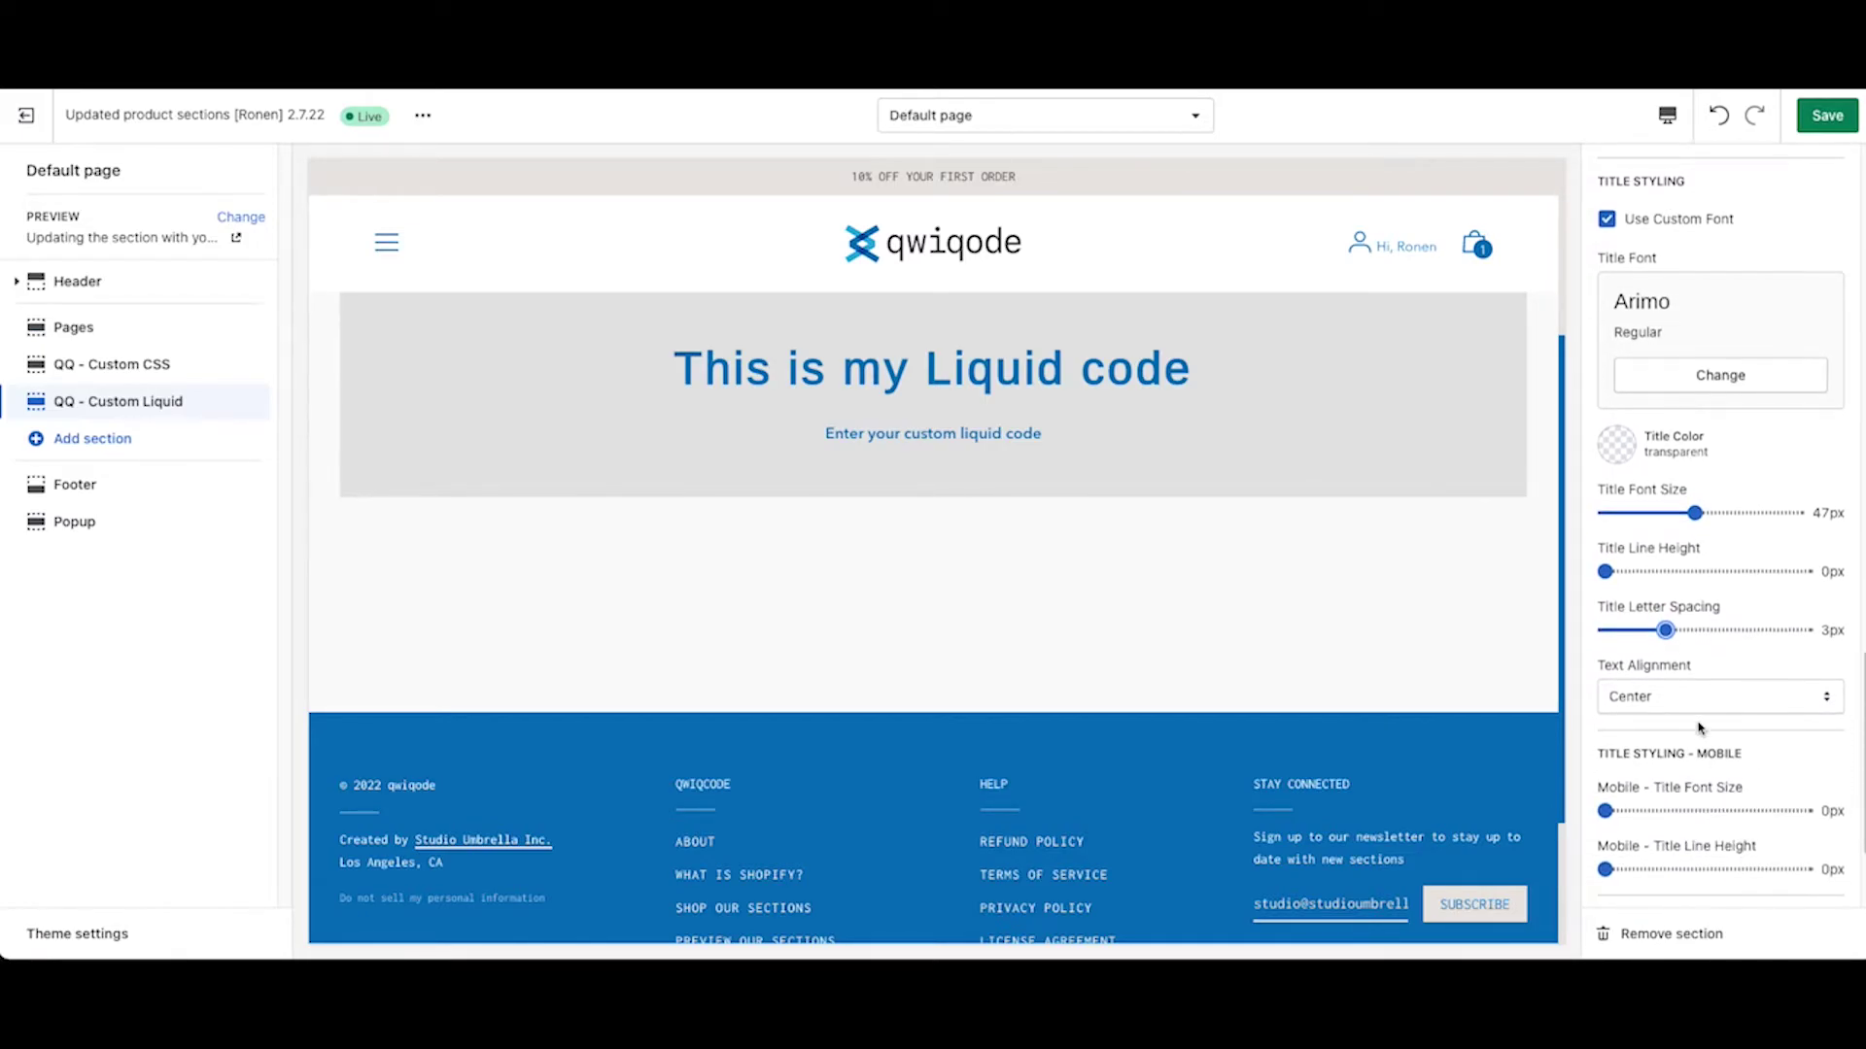
{"action": "left_click", "coordinate": [1700, 702]}
{"action": "left_click", "coordinate": [1691, 675]}
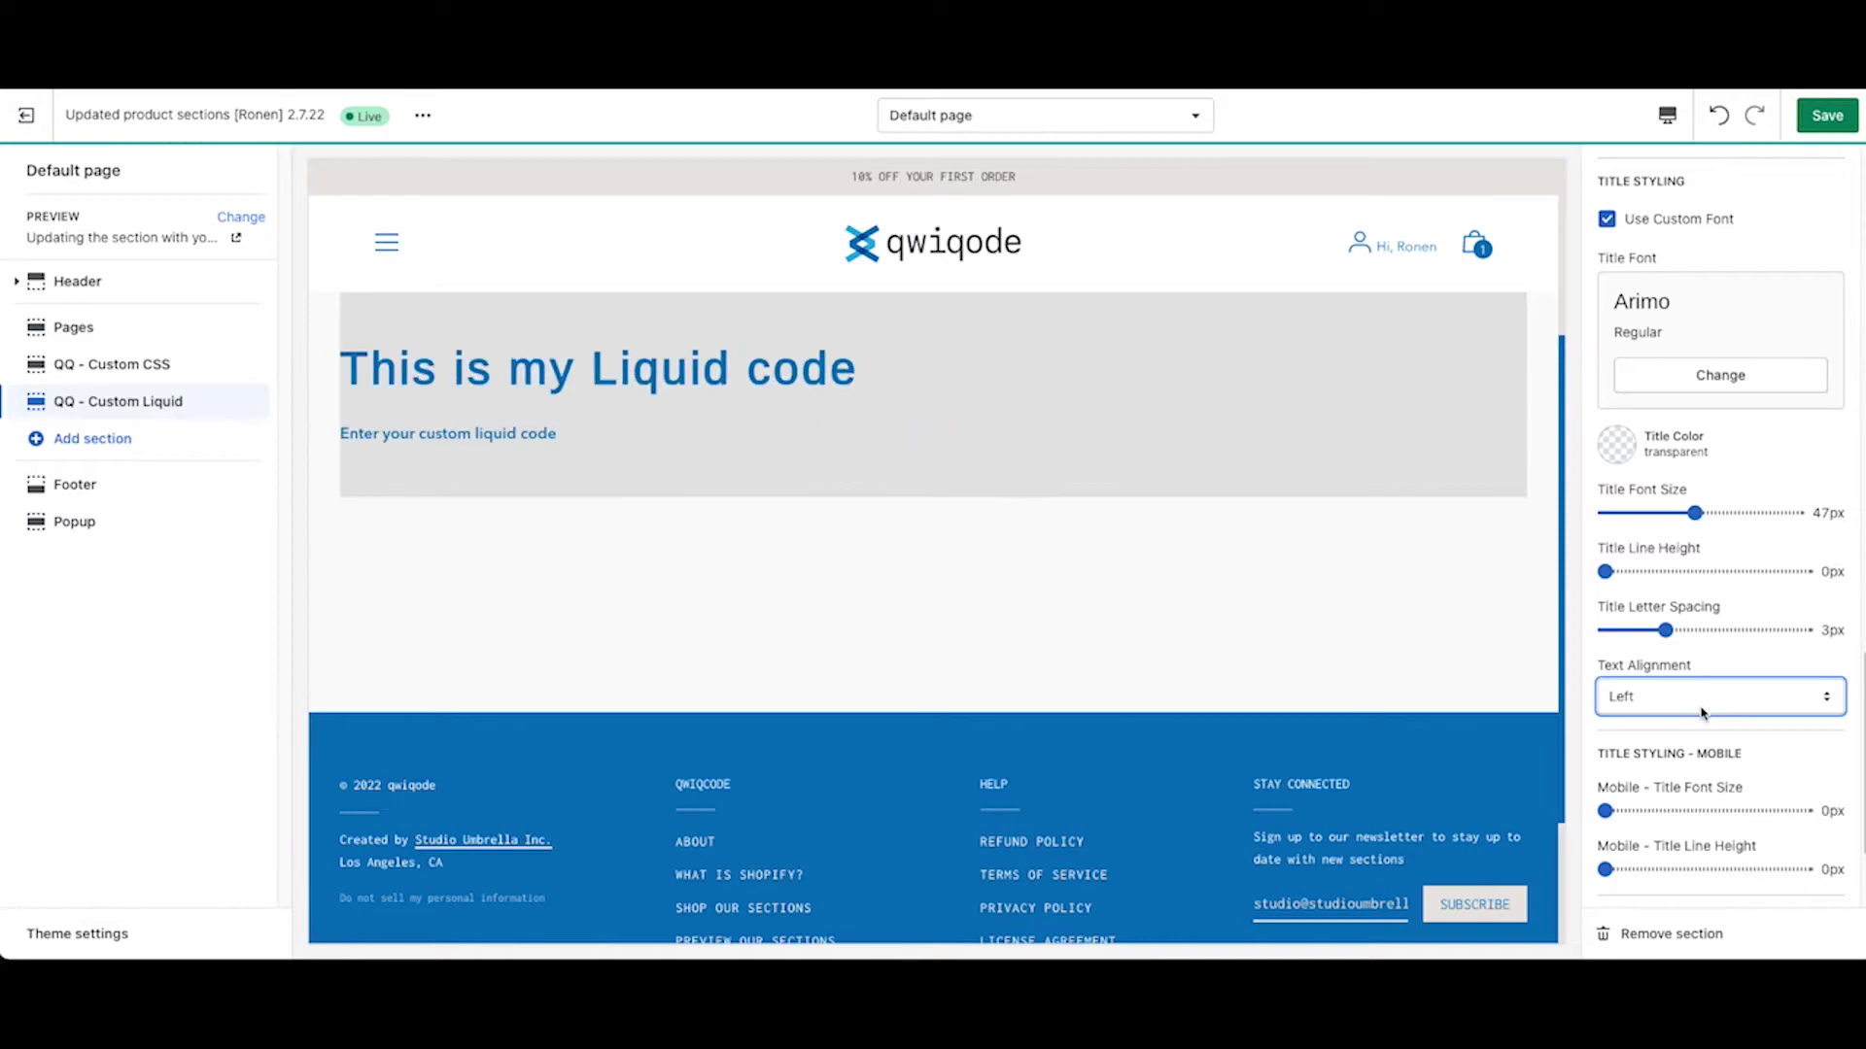
{"action": "left_click", "coordinate": [1692, 699]}
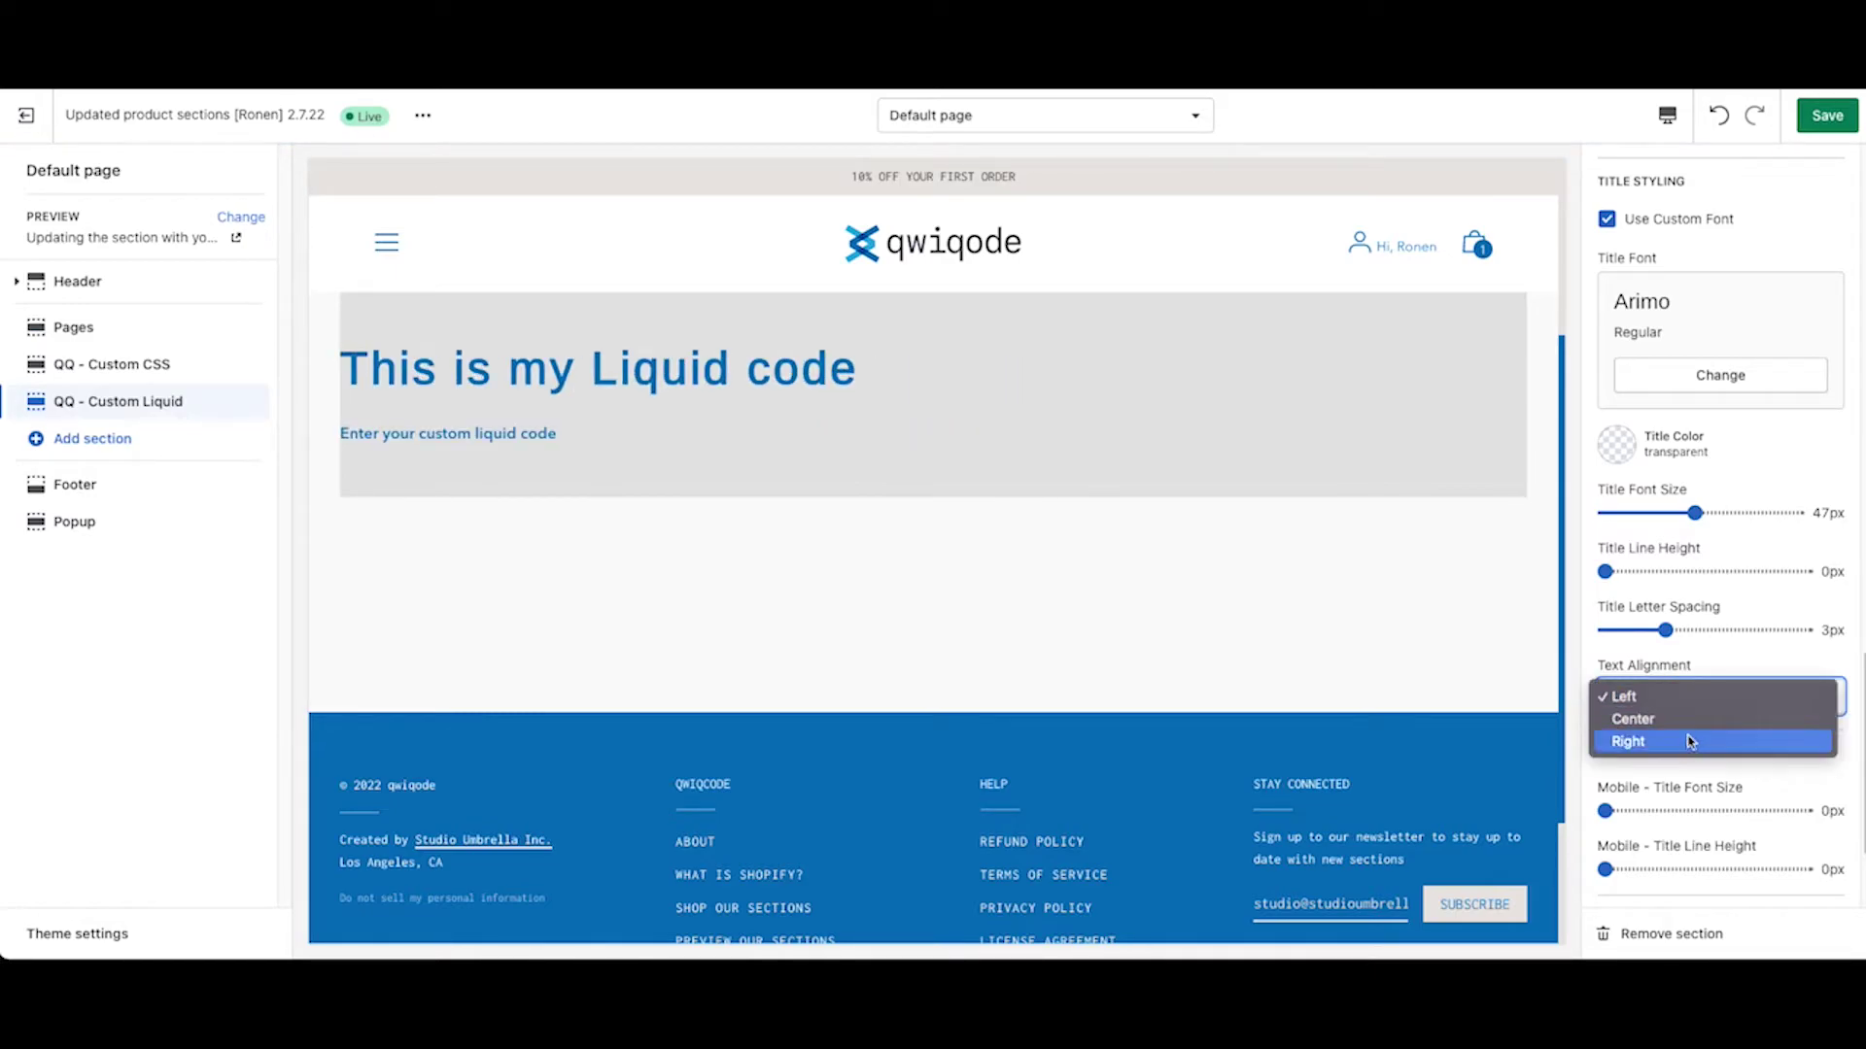
{"action": "left_click", "coordinate": [1652, 719]}
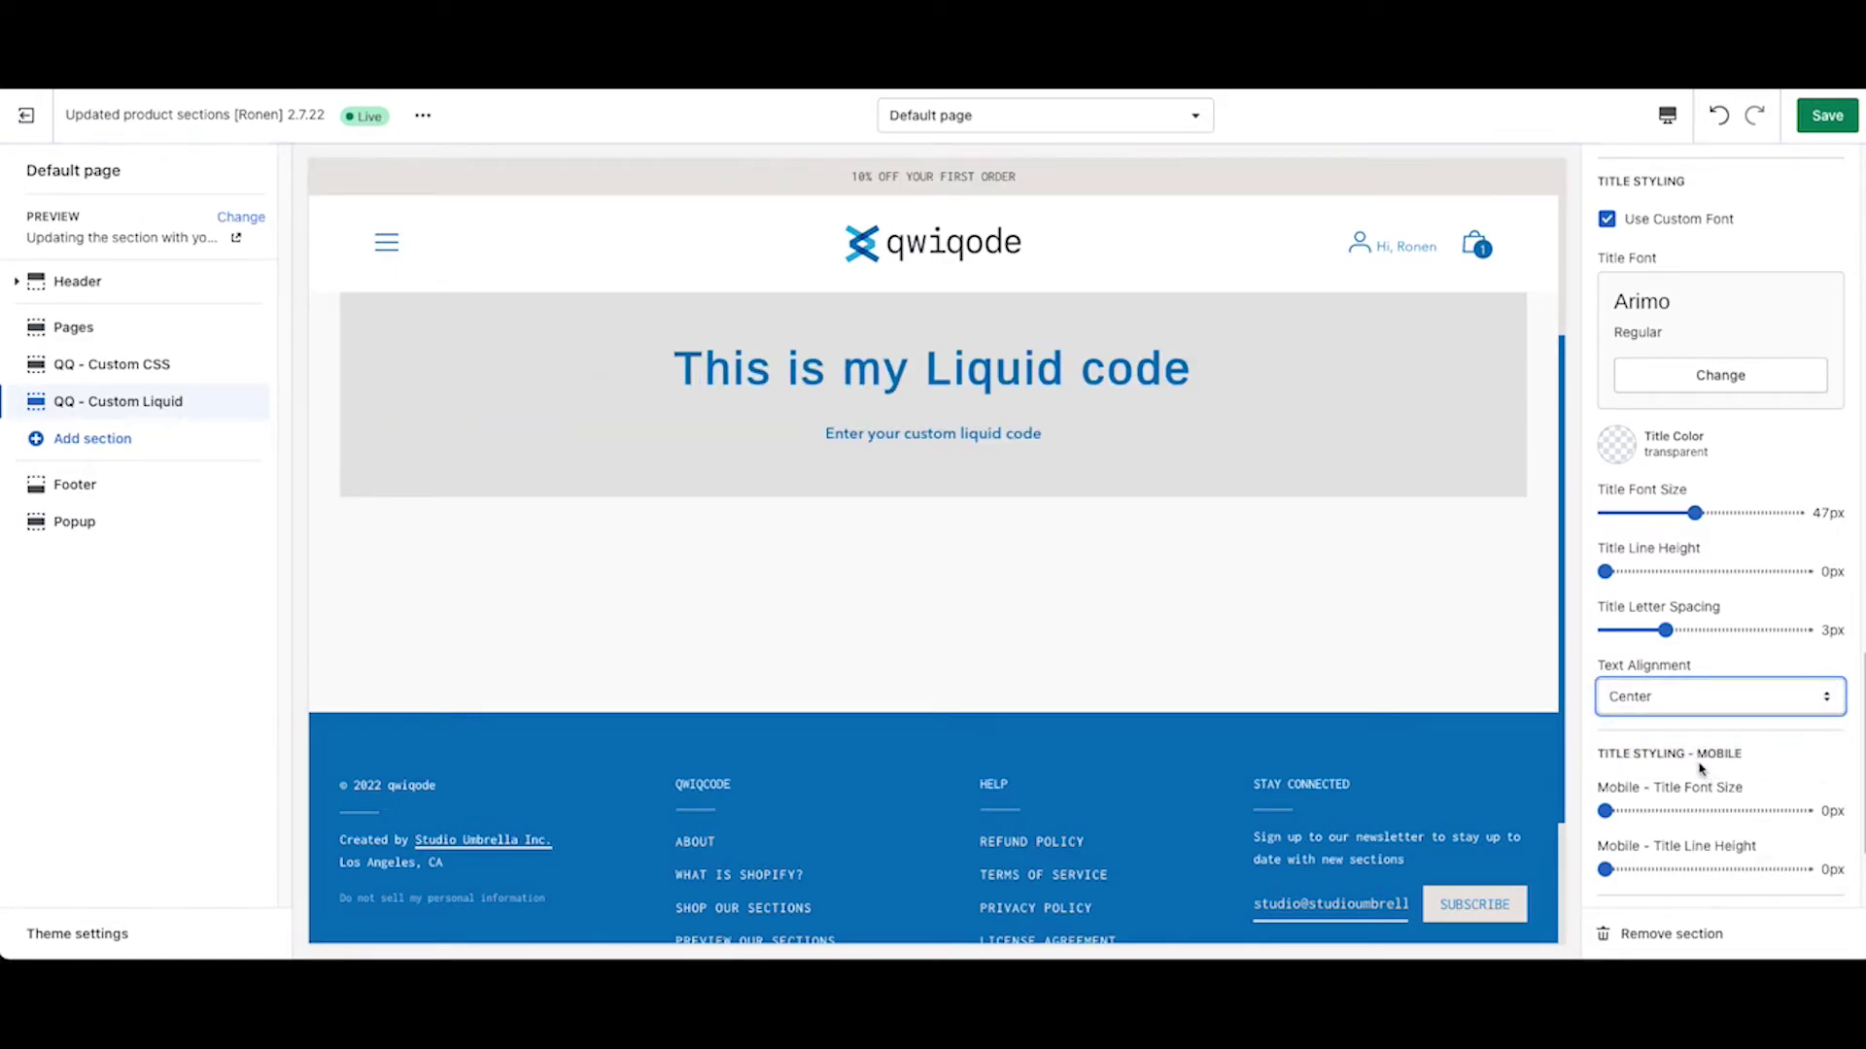
{"action": "scroll", "coordinate": [1700, 768], "scroll_direction": "down", "scroll_amount": 3}
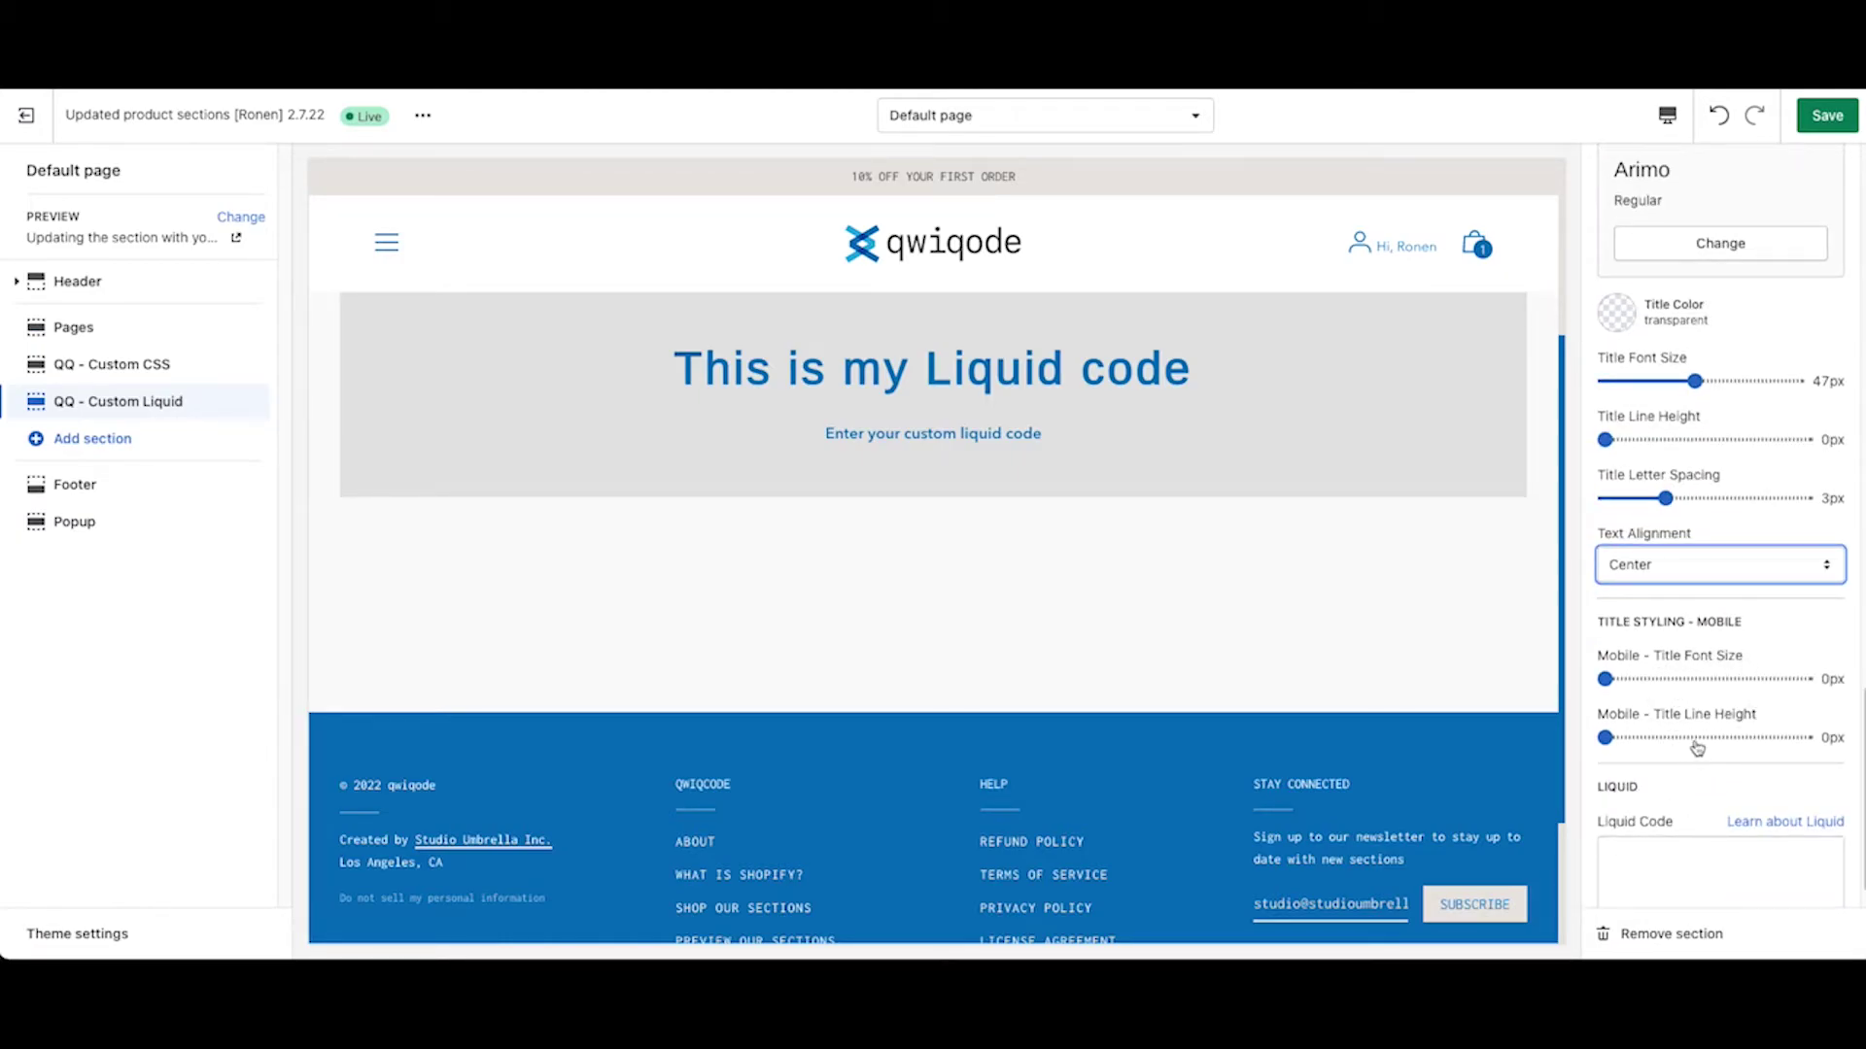
{"action": "scroll", "coordinate": [1697, 748], "scroll_direction": "down", "scroll_amount": 1}
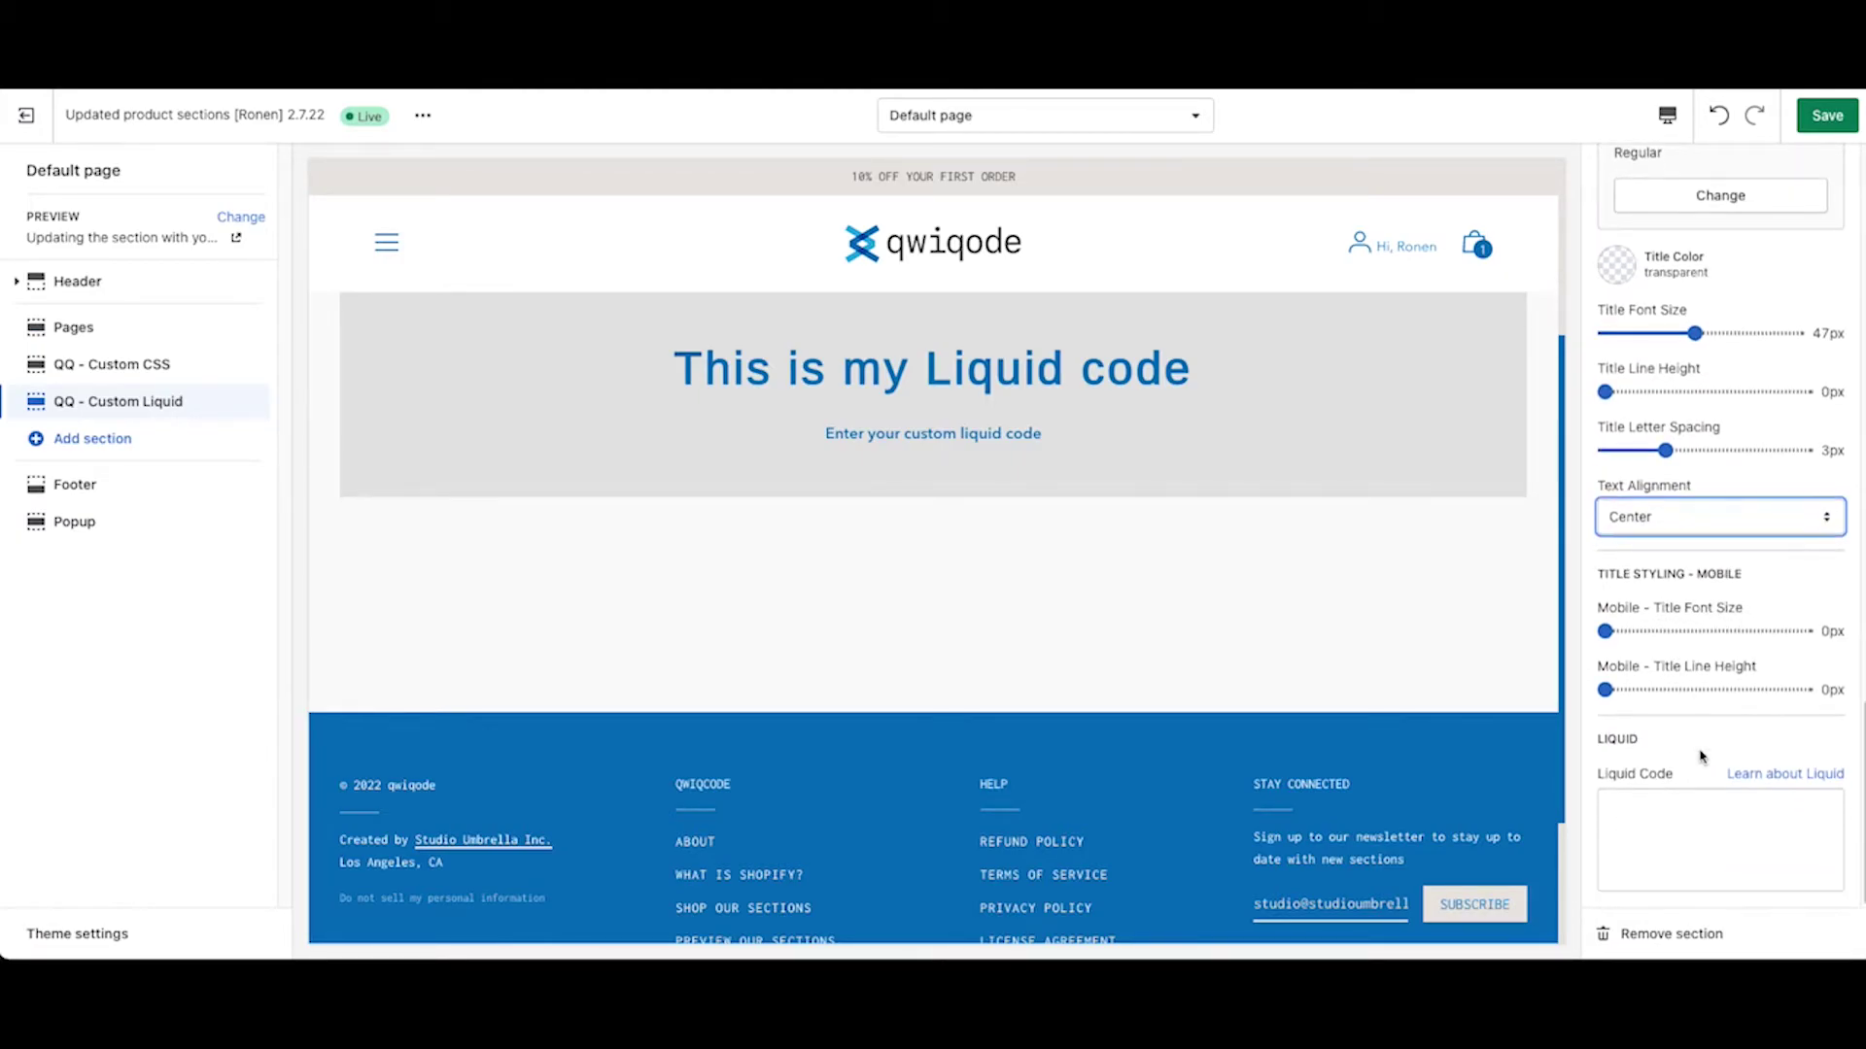
{"action": "left_click", "coordinate": [1659, 807]}
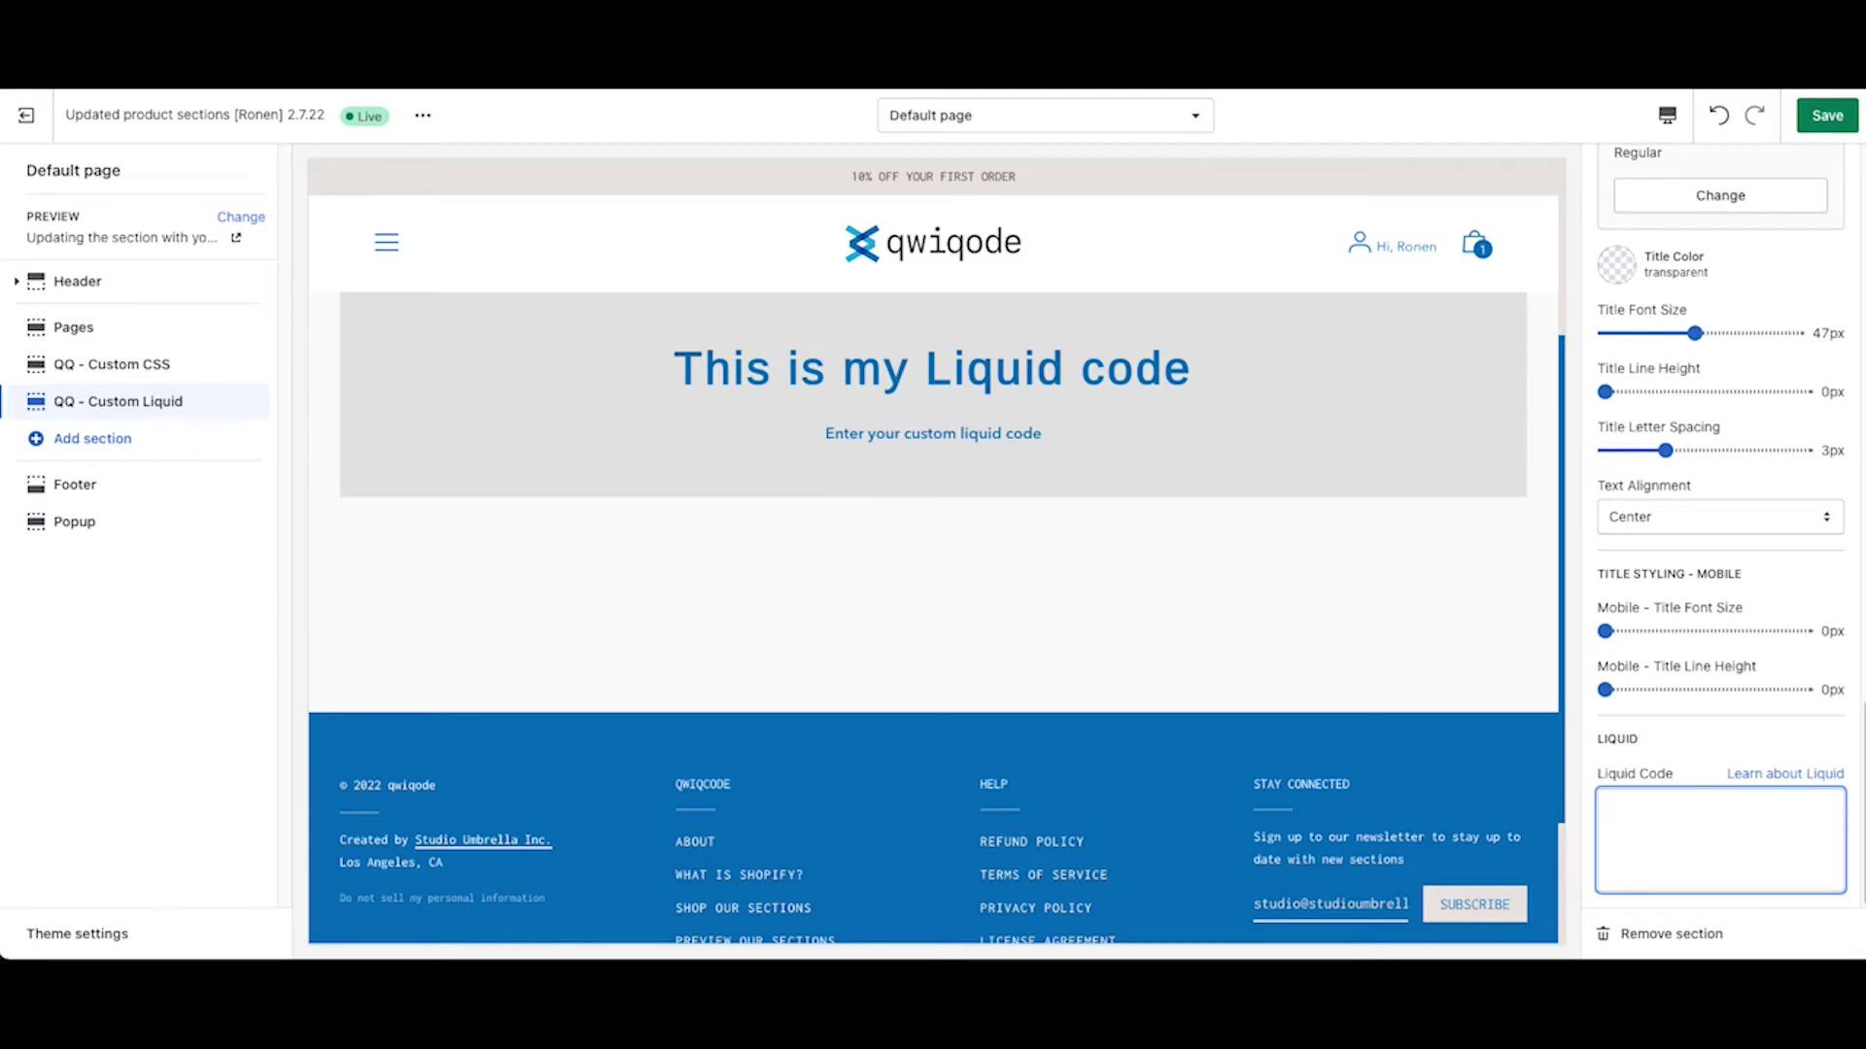
Write an {% if customer %} … {% endif %} block greeting 'Hi, {{ customer.name }}!'.
{"action": "type", "text": "%"}
{"action": "key", "text": "BackSpace"}
{"action": "type", "text": "{% %}"}
{"action": "type", "text": "if "}
{"action": "type", "text": "customer"}
{"action": "key", "text": "End"}
{"action": "key", "text": "Return"}
{"action": "key", "text": "Return"}
{"action": "type", "text": "{% %}"}
{"action": "key", "text": "Left"}
{"action": "key", "text": "Left"}
{"action": "type", "text": "endif"}
{"action": "key", "text": "Up"}
{"action": "type", "text": "Hi"}
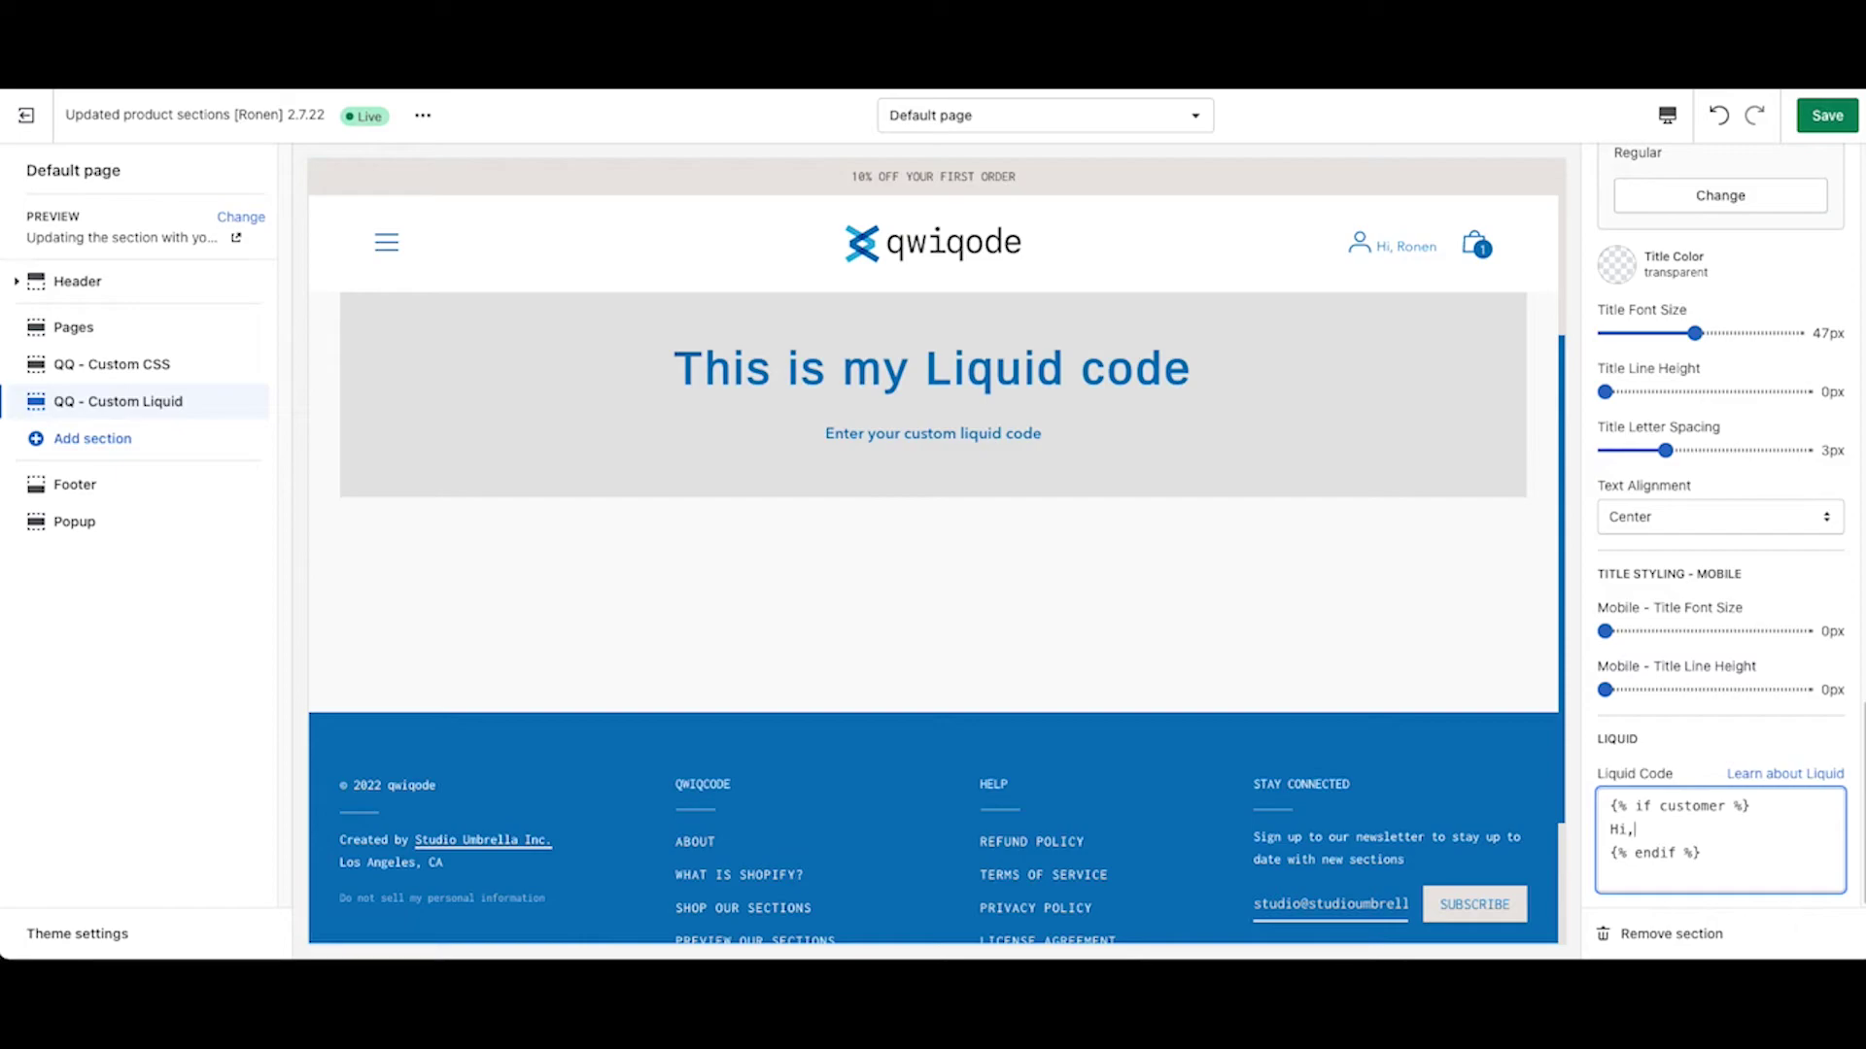
{"action": "type", "text": ", {{ custome"}
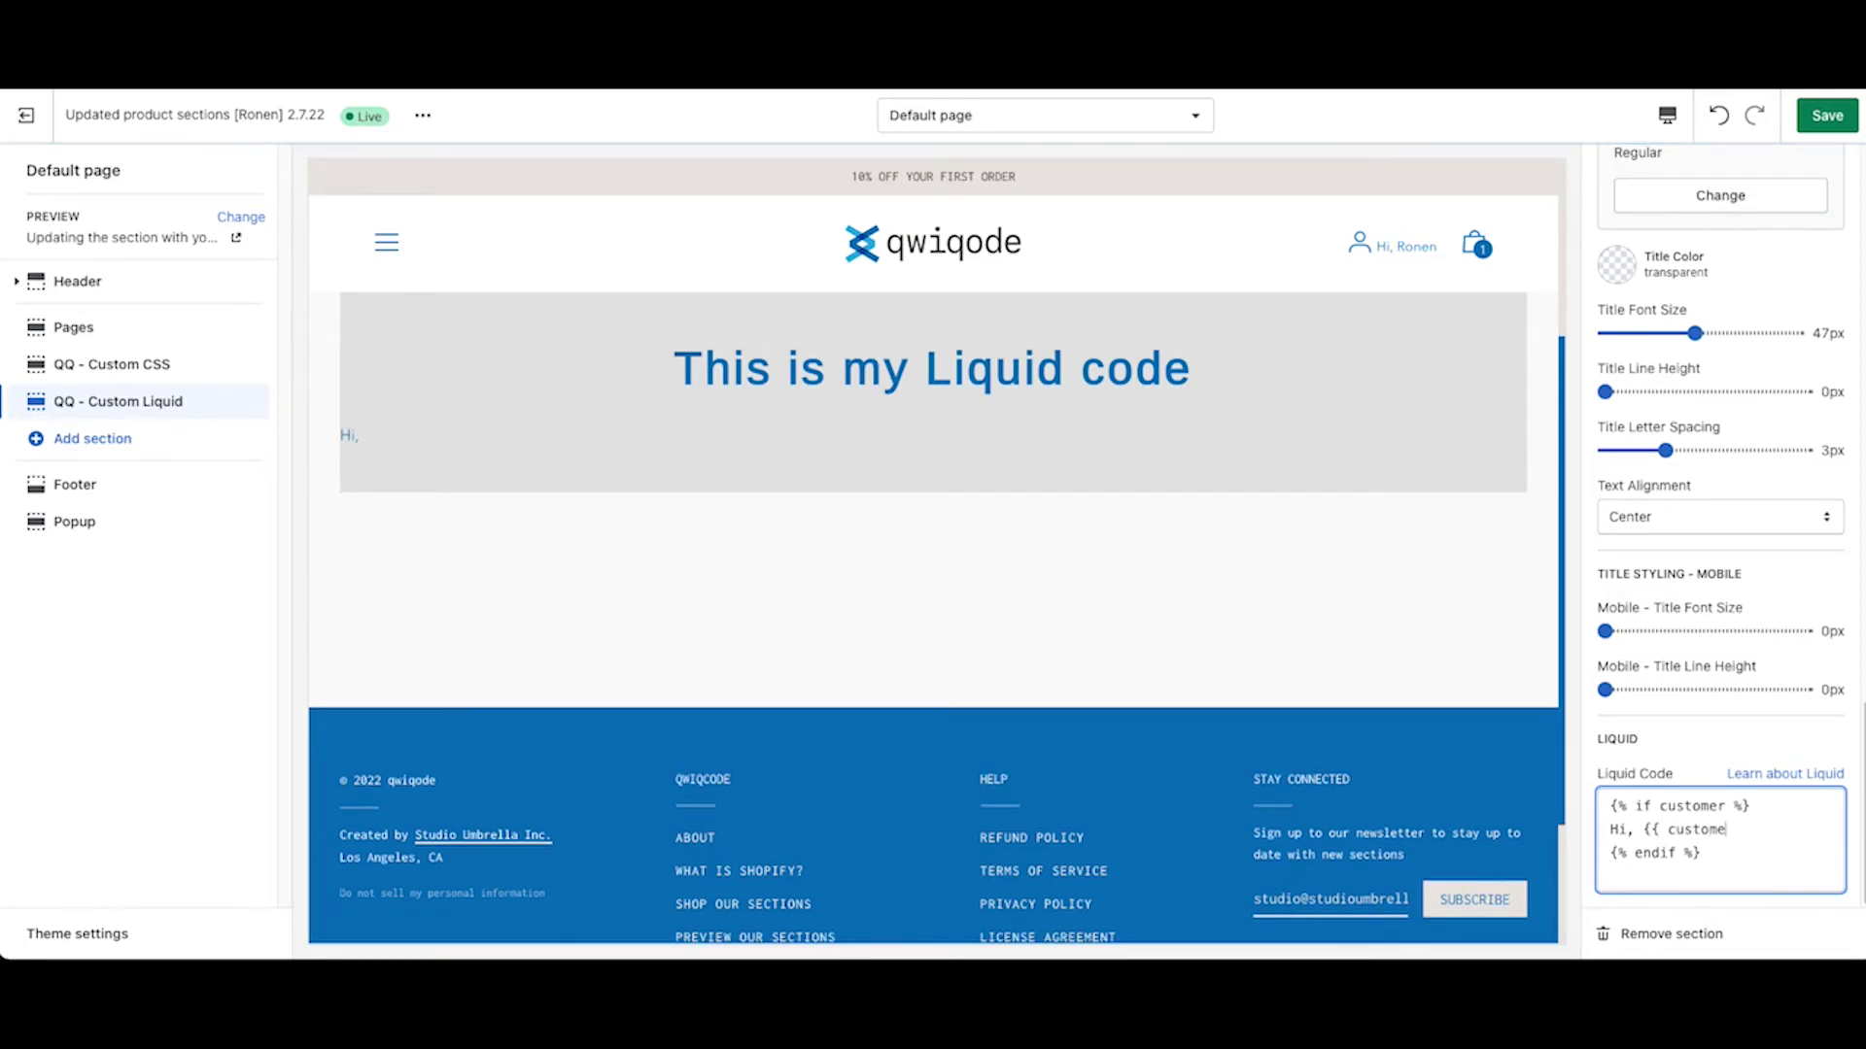
{"action": "type", "text": "r.name }}"}
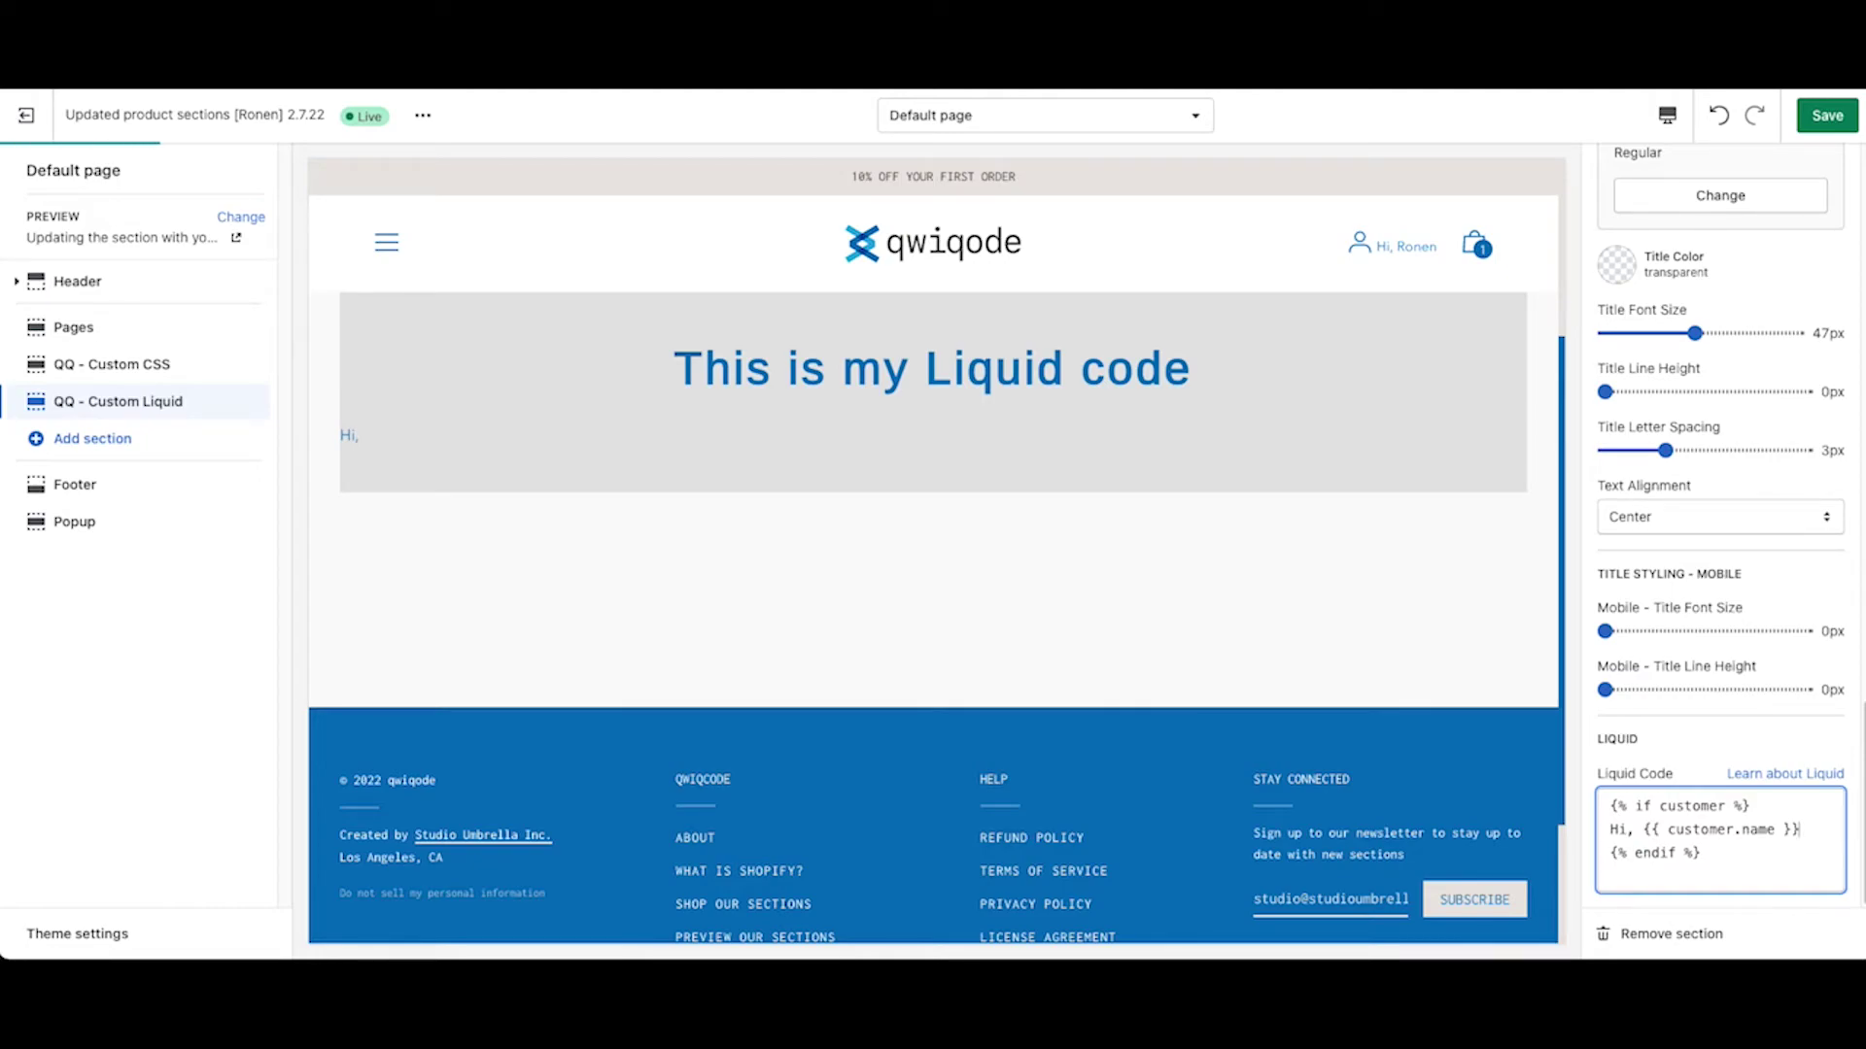
{"action": "type", "text": "!"}
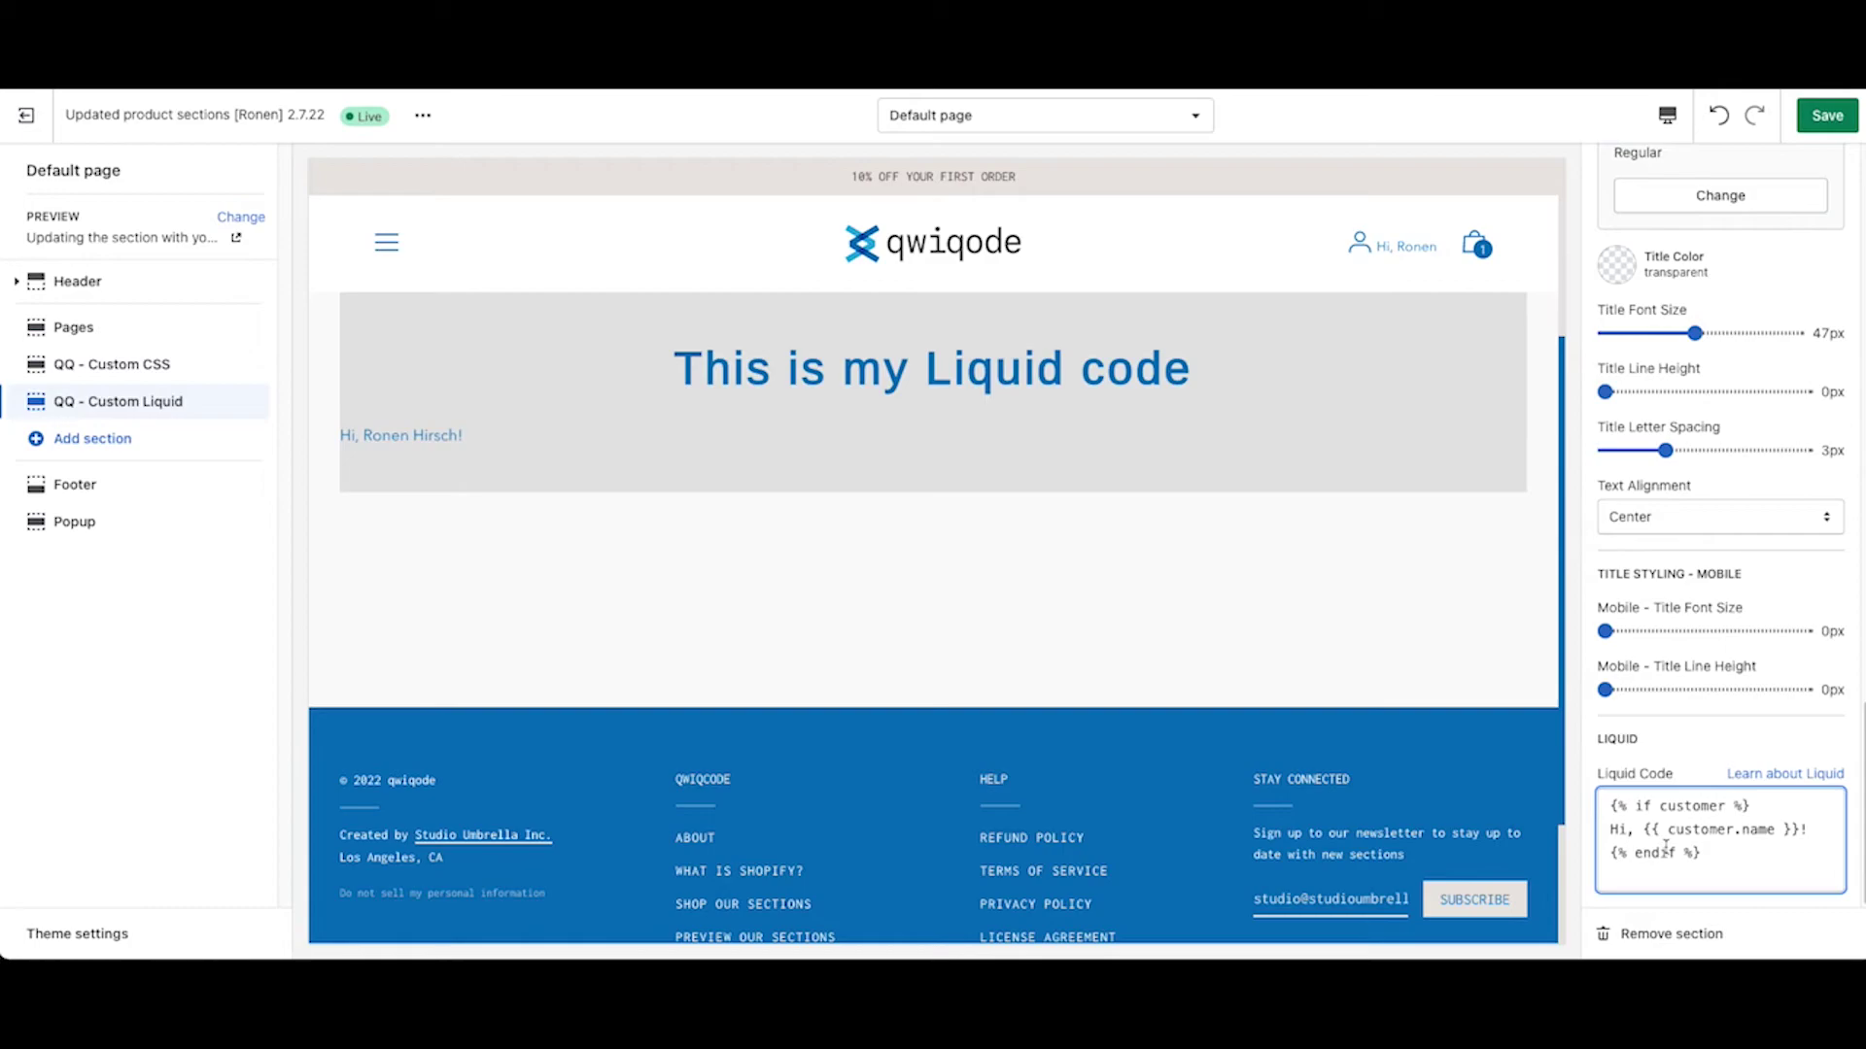
Add the line 'Welcome to our site.' inside the if customer block.
{"action": "key", "text": "Return"}
{"action": "type", "text": "Welc"}
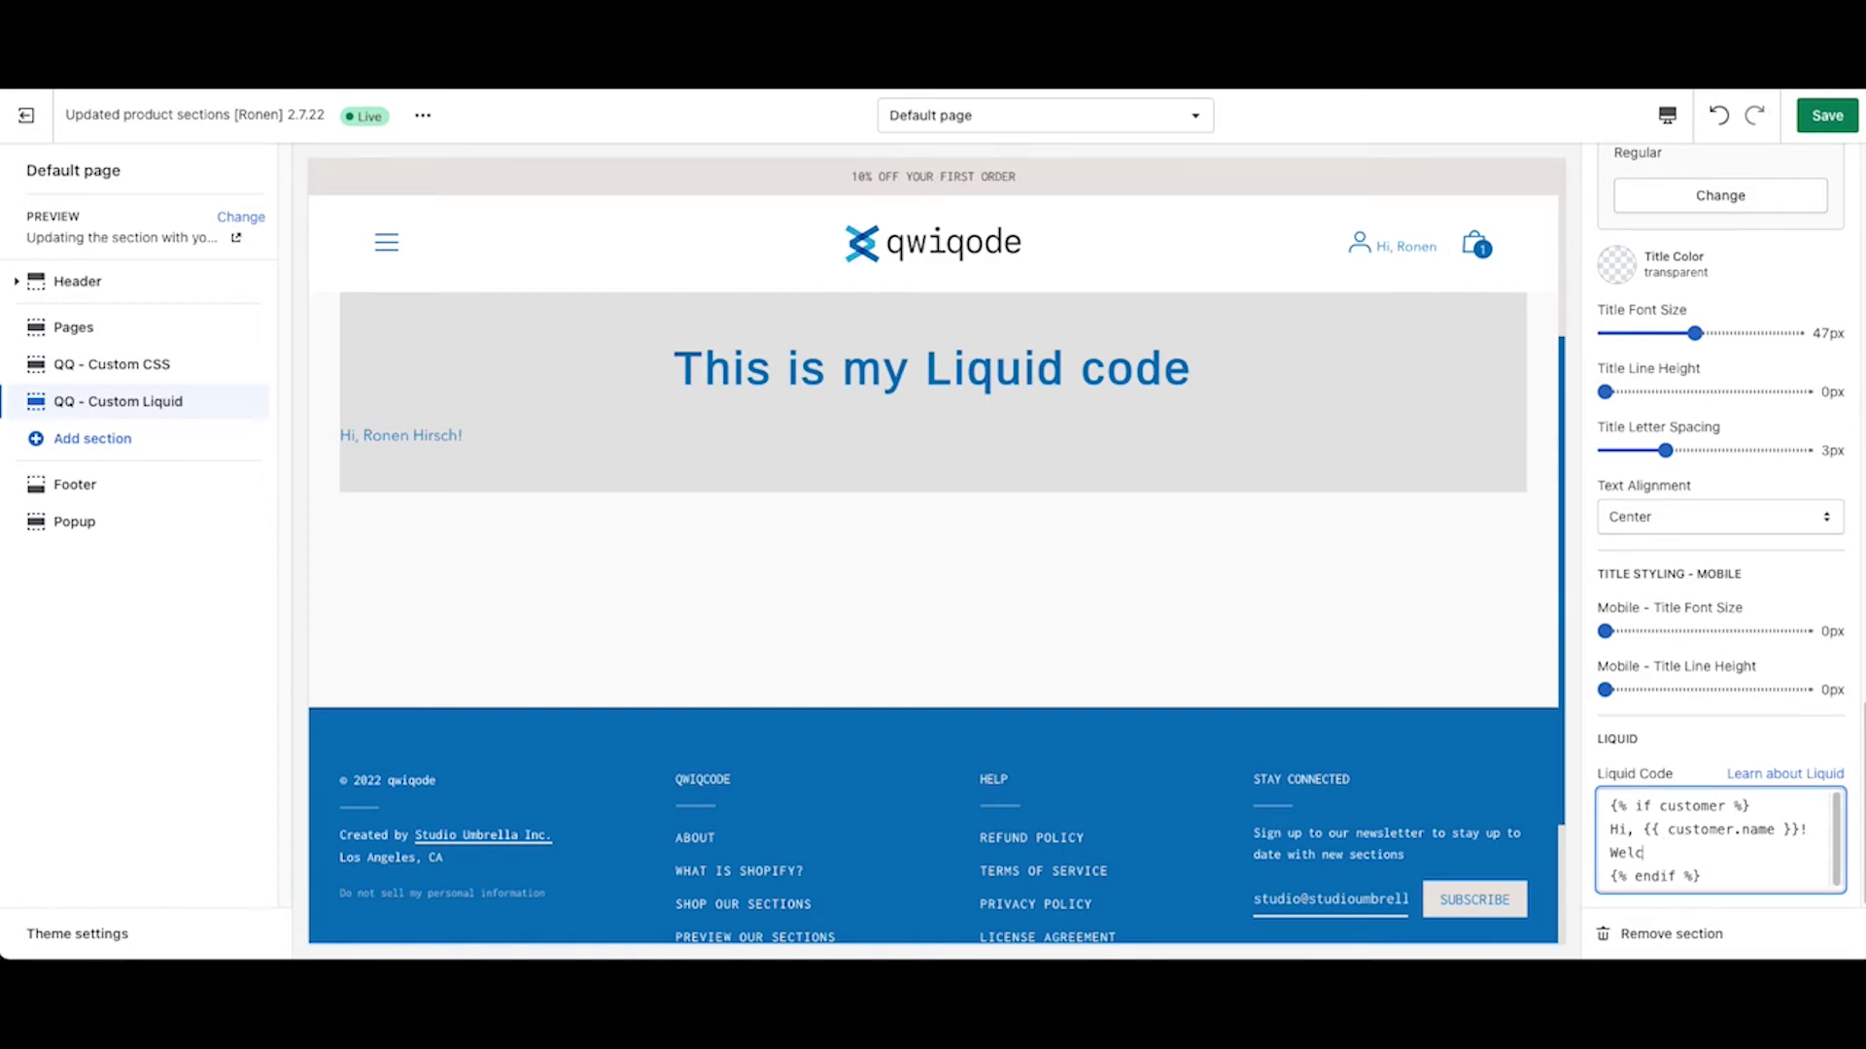
{"action": "type", "text": "ome to our site."}
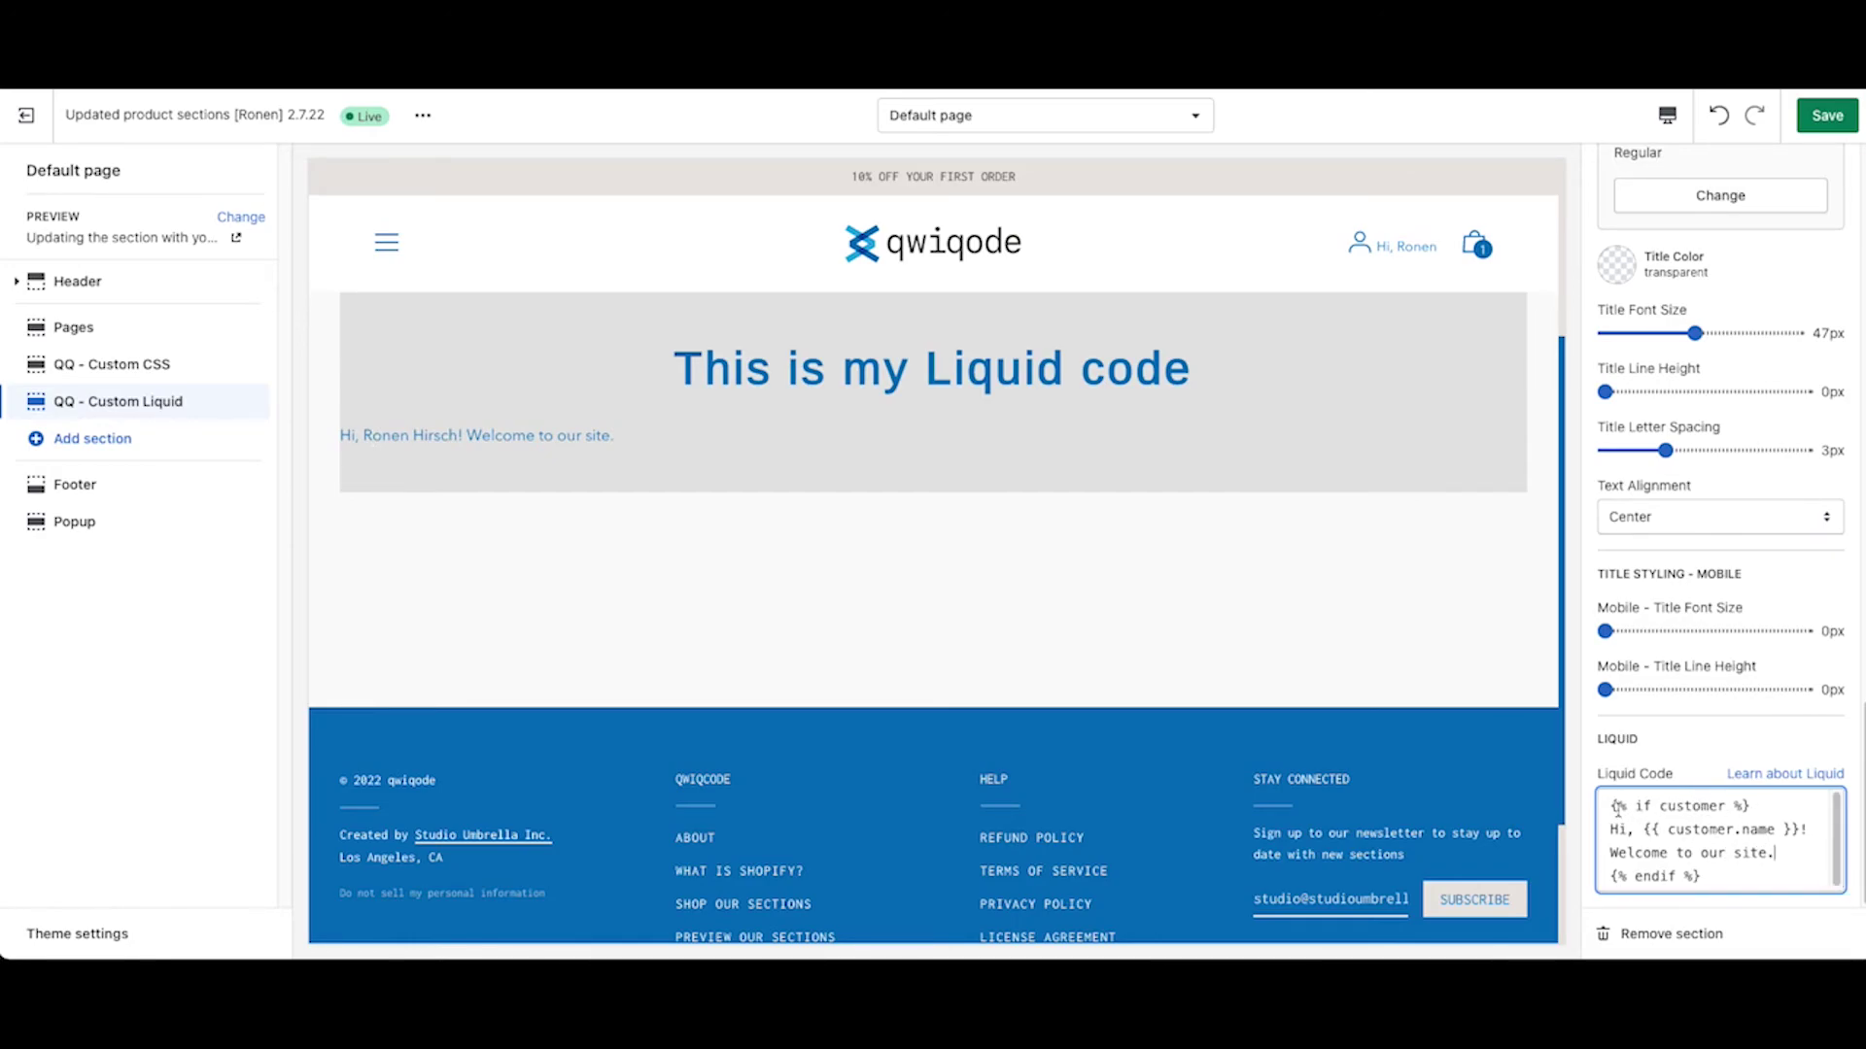
{"action": "key", "text": "Down"}
{"action": "key", "text": "Down"}
{"action": "key", "text": "End"}
Wrap the greeting line in <h3></h3> and the welcome sentence in <p></p>.
{"action": "left_click", "coordinate": [1610, 829]}
{"action": "type", "text": "<h3>"}
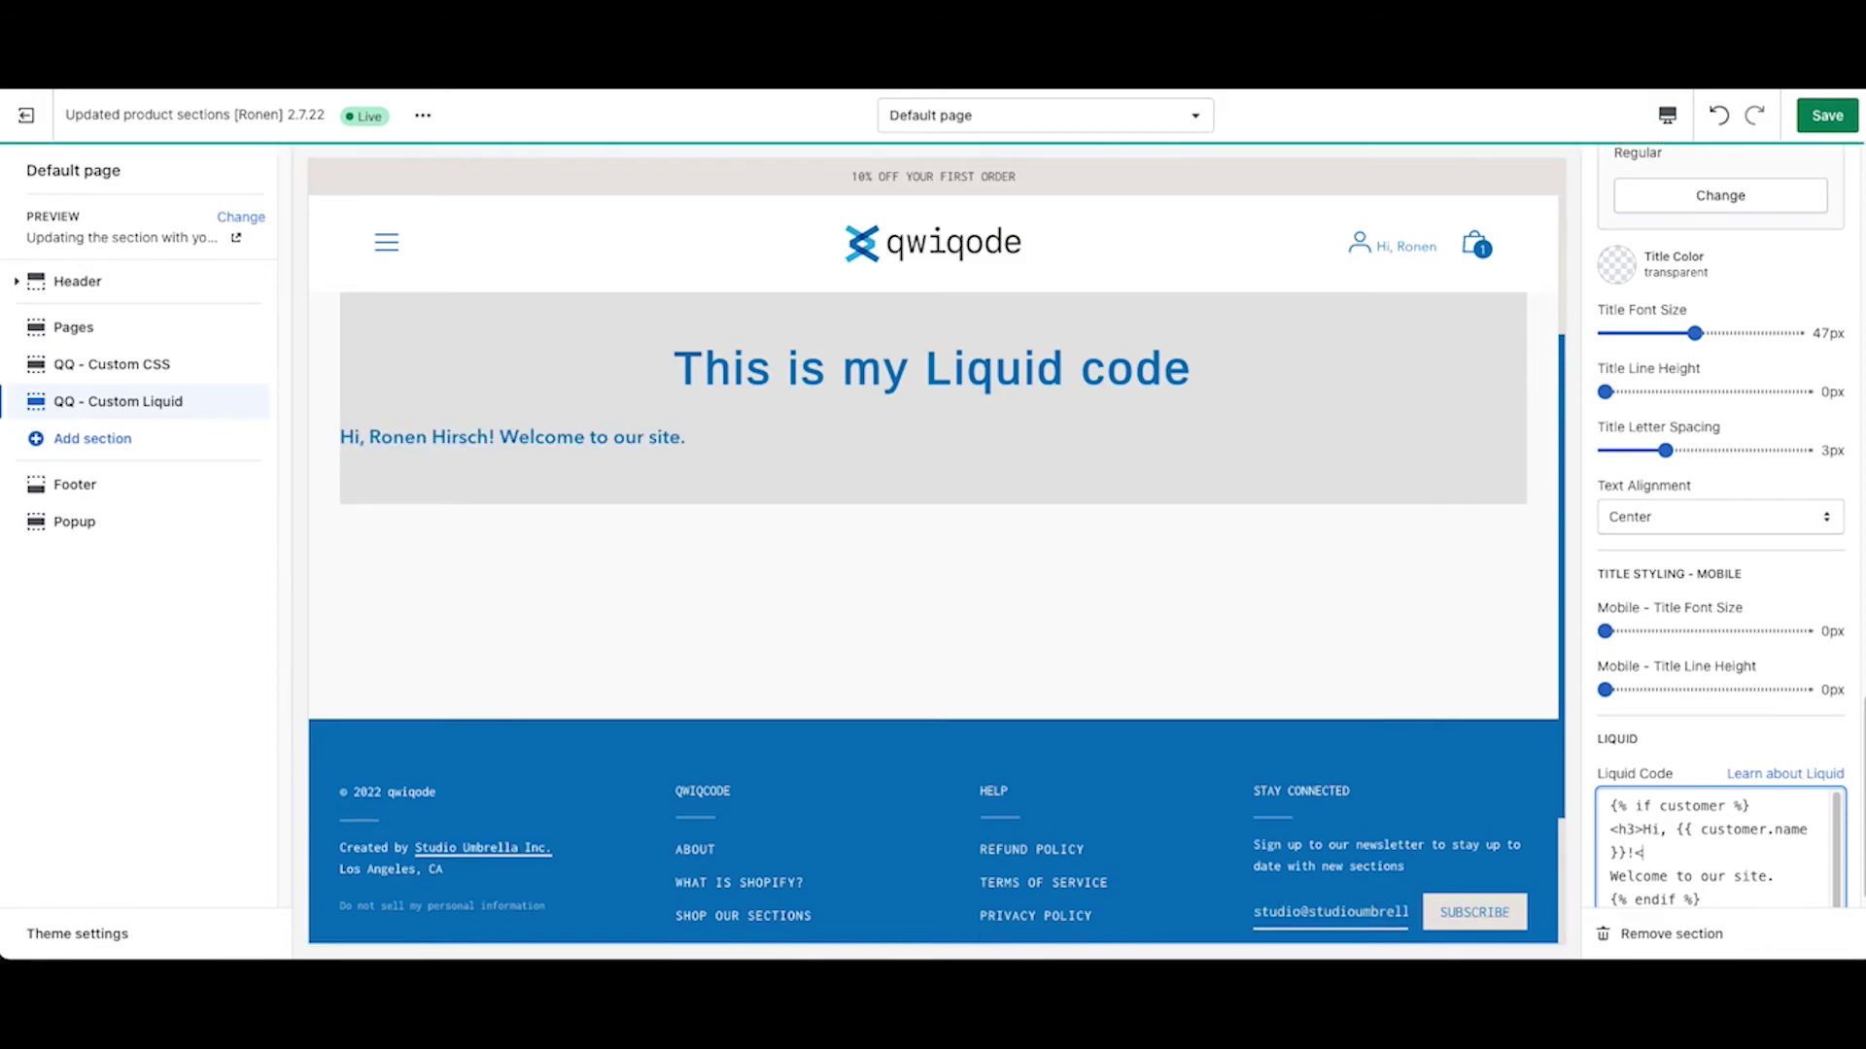
{"action": "type", "text": "</h3>"}
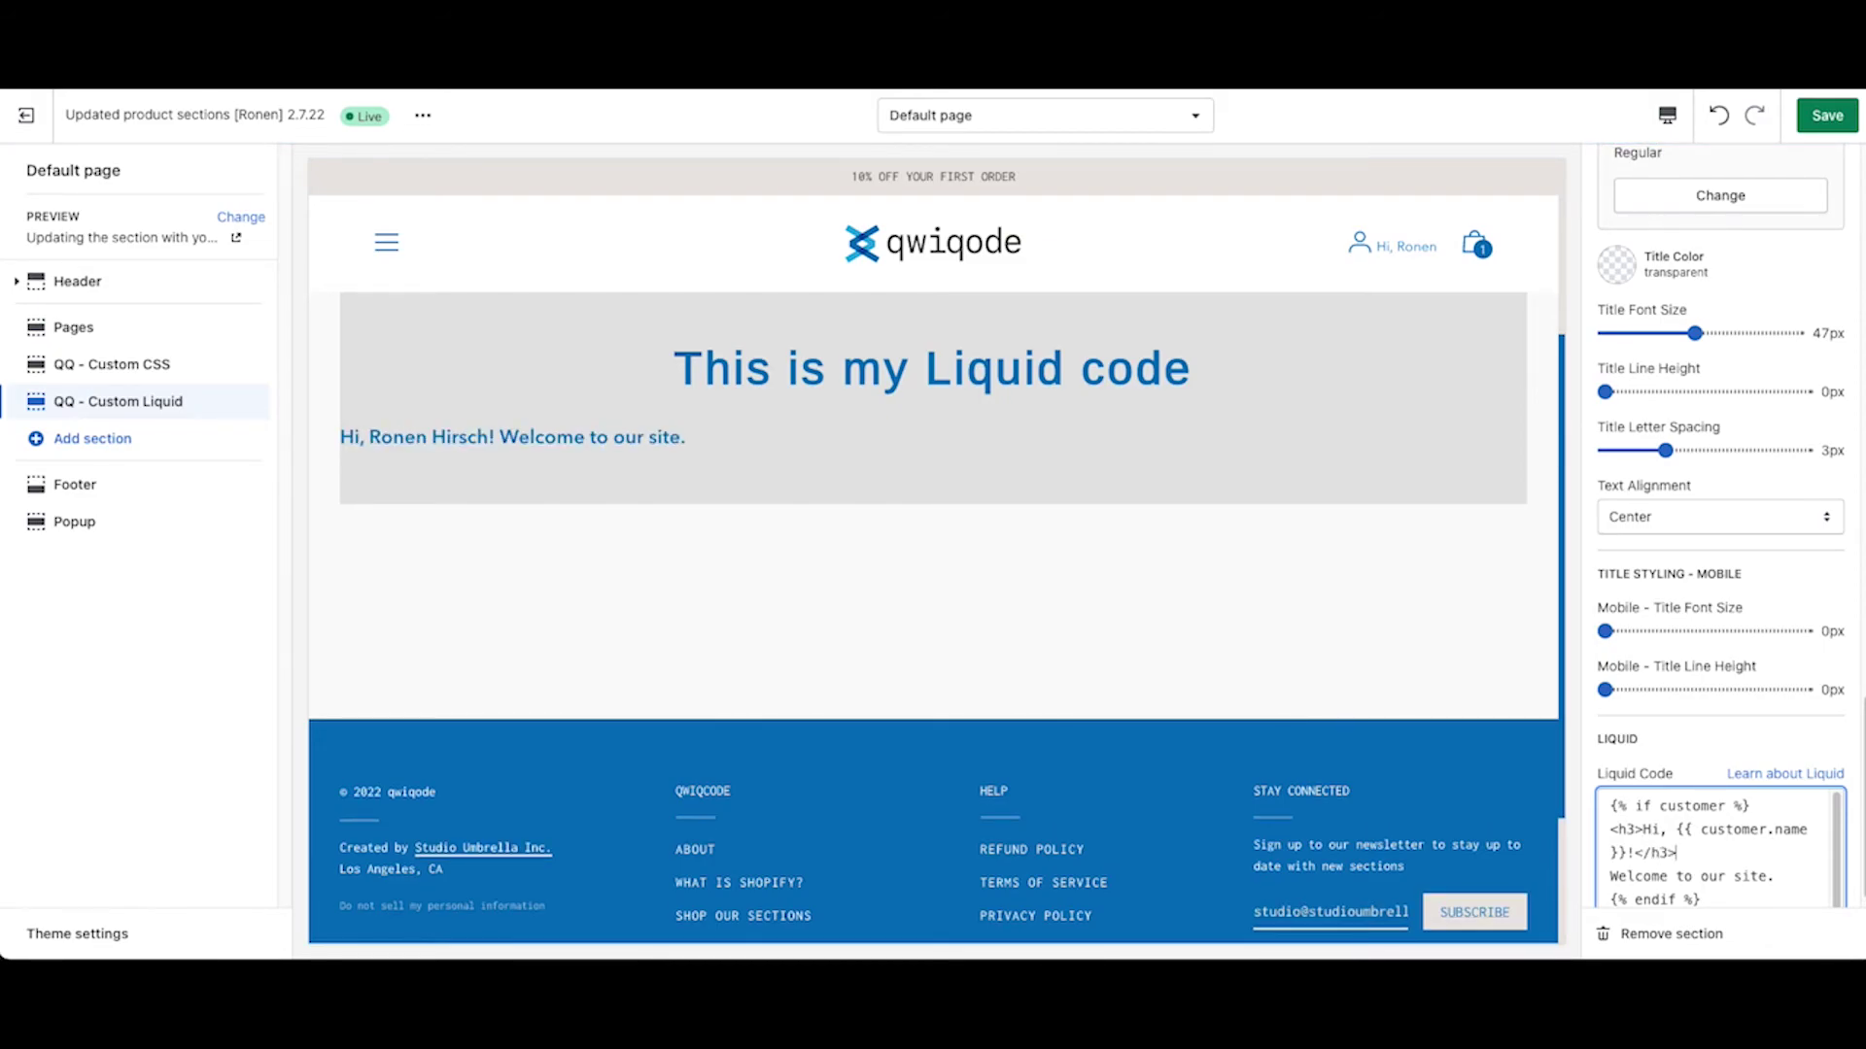
{"action": "key", "text": "Right"}
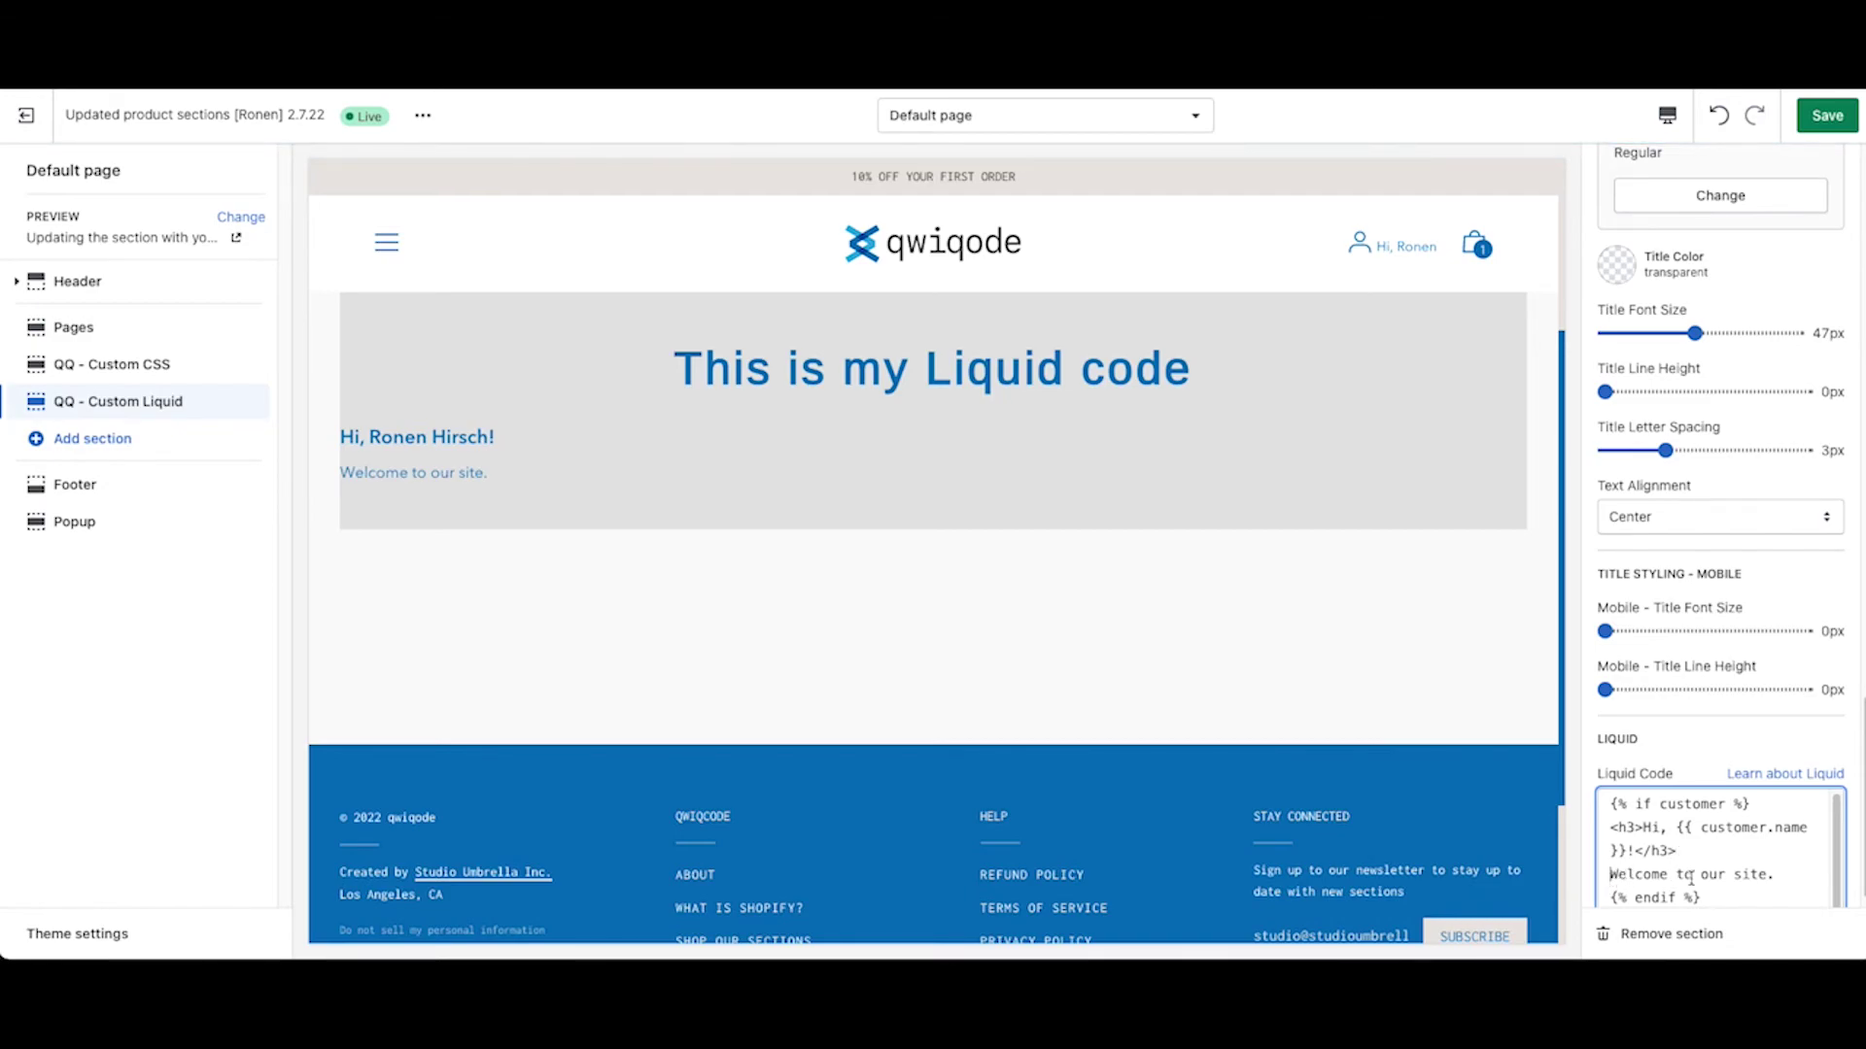
{"action": "type", "text": "<p>"}
{"action": "type", "text": "</p>"}
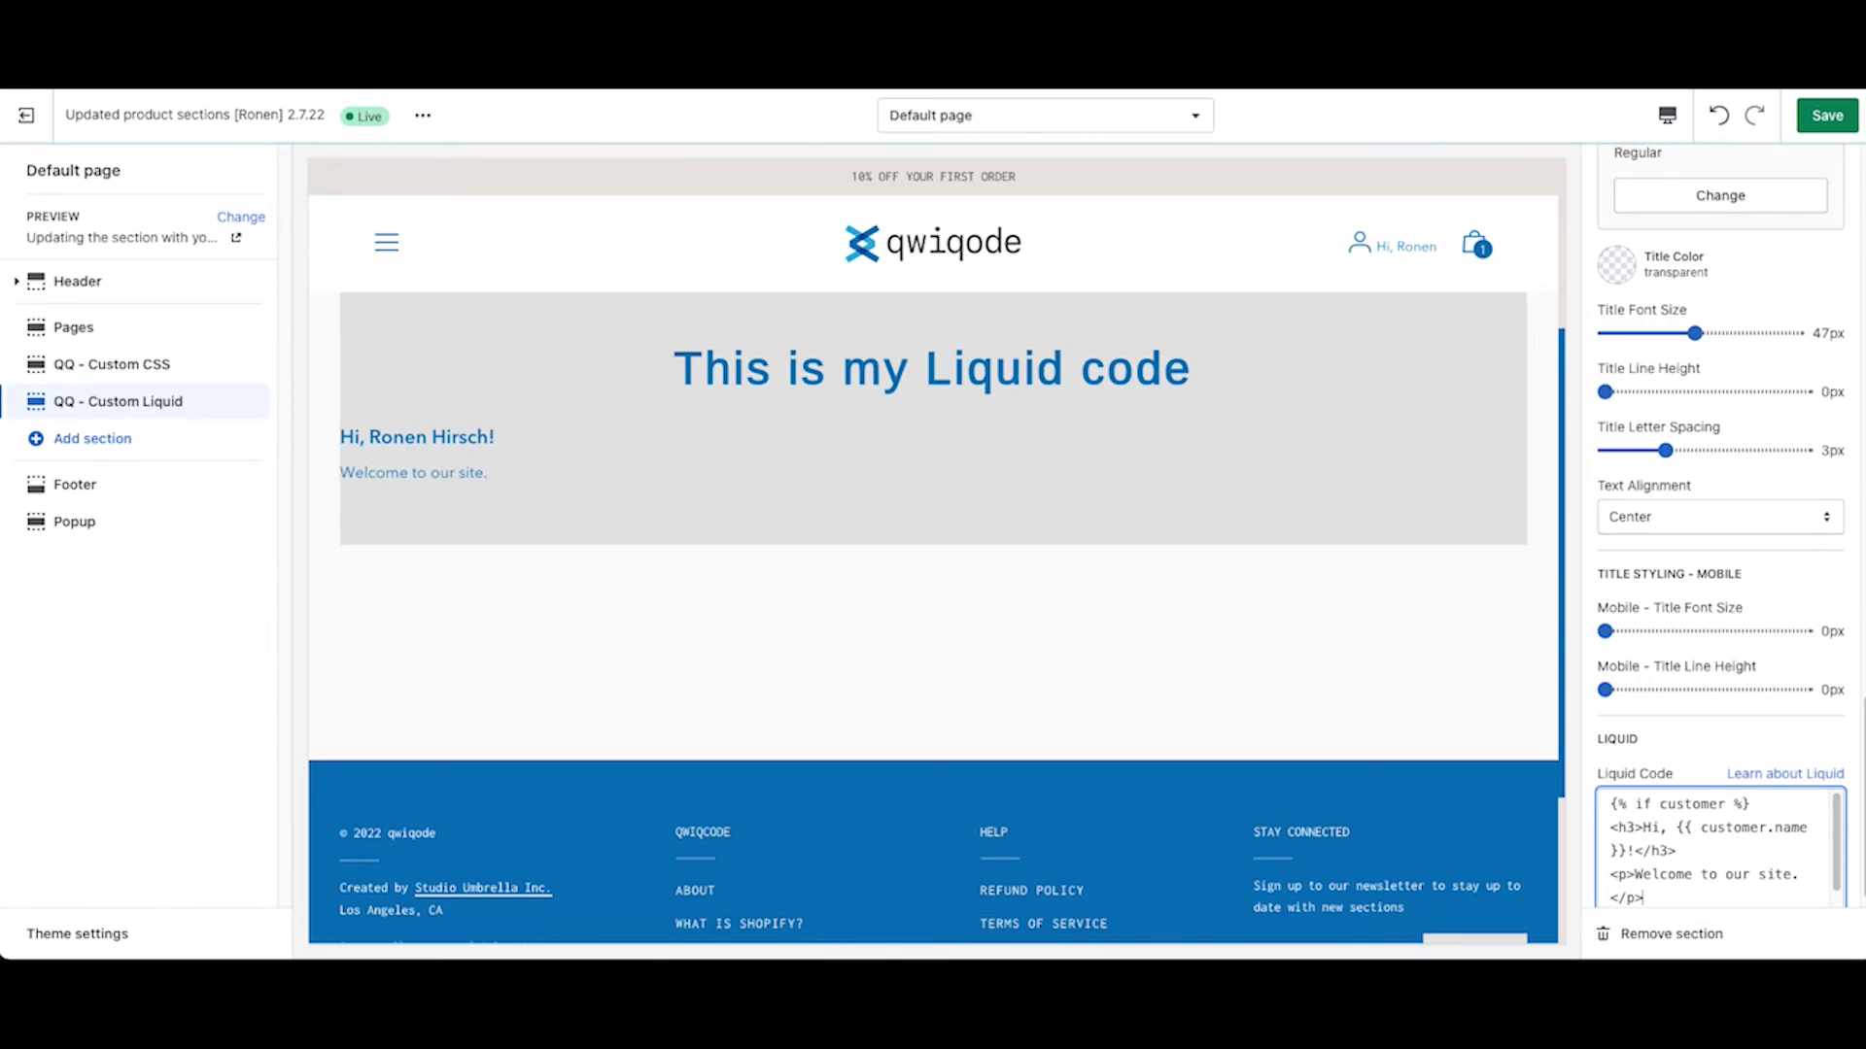
Add style="text-align:center;" to the greeting's <h3> tag and copy that attribute.
{"action": "left_click", "coordinate": [1634, 827]}
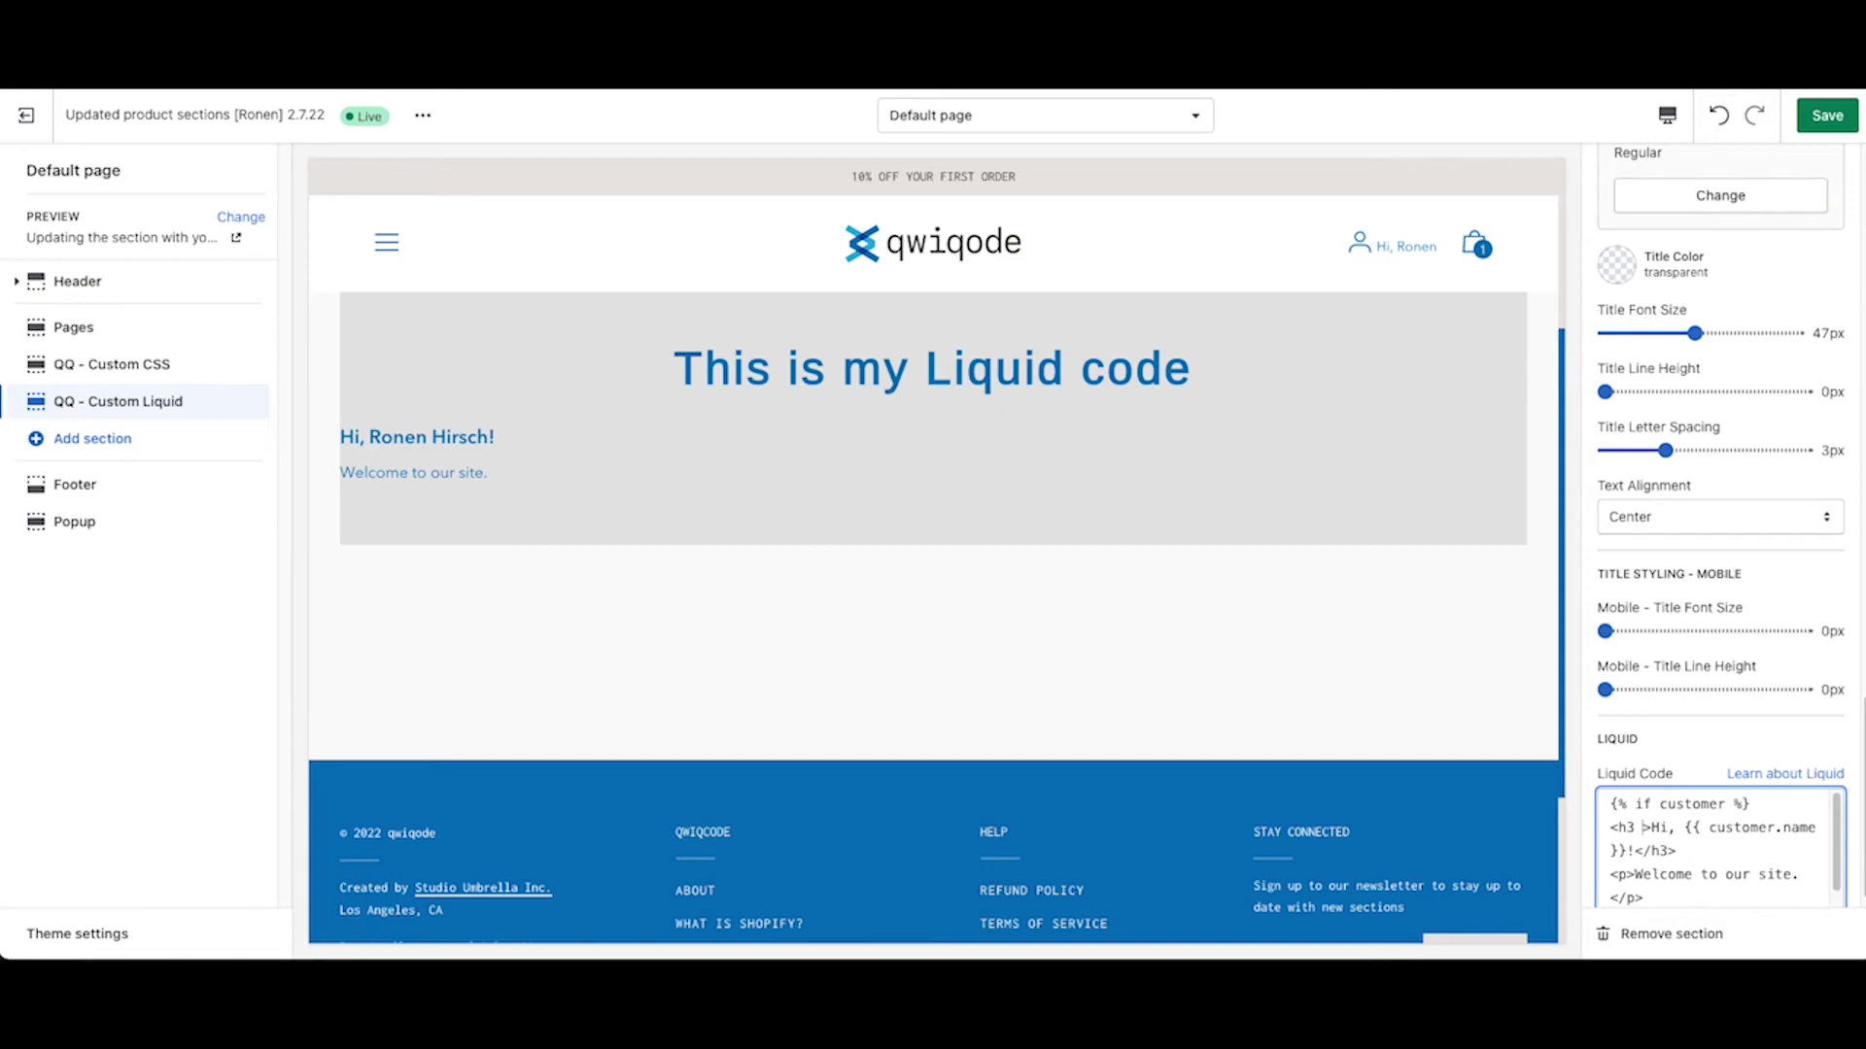
{"action": "type", "text": "style="}
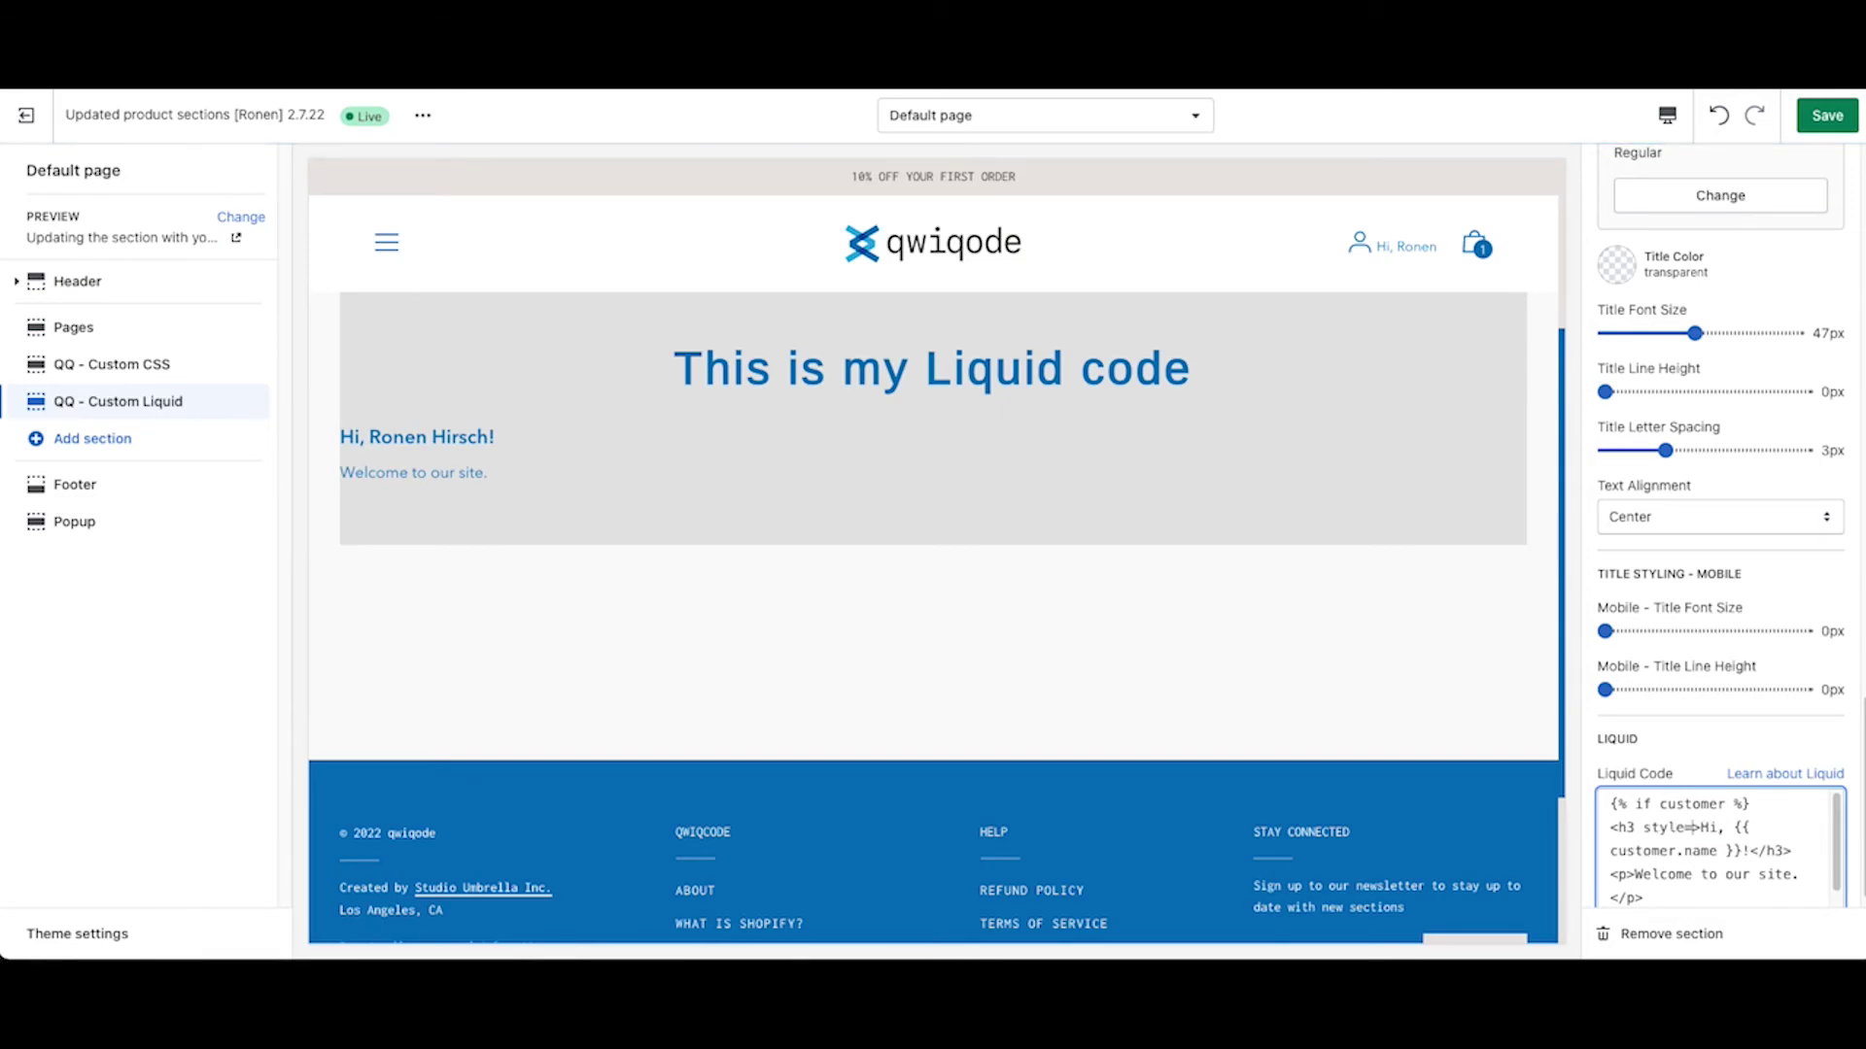
{"action": "type", "text": "\"\""}
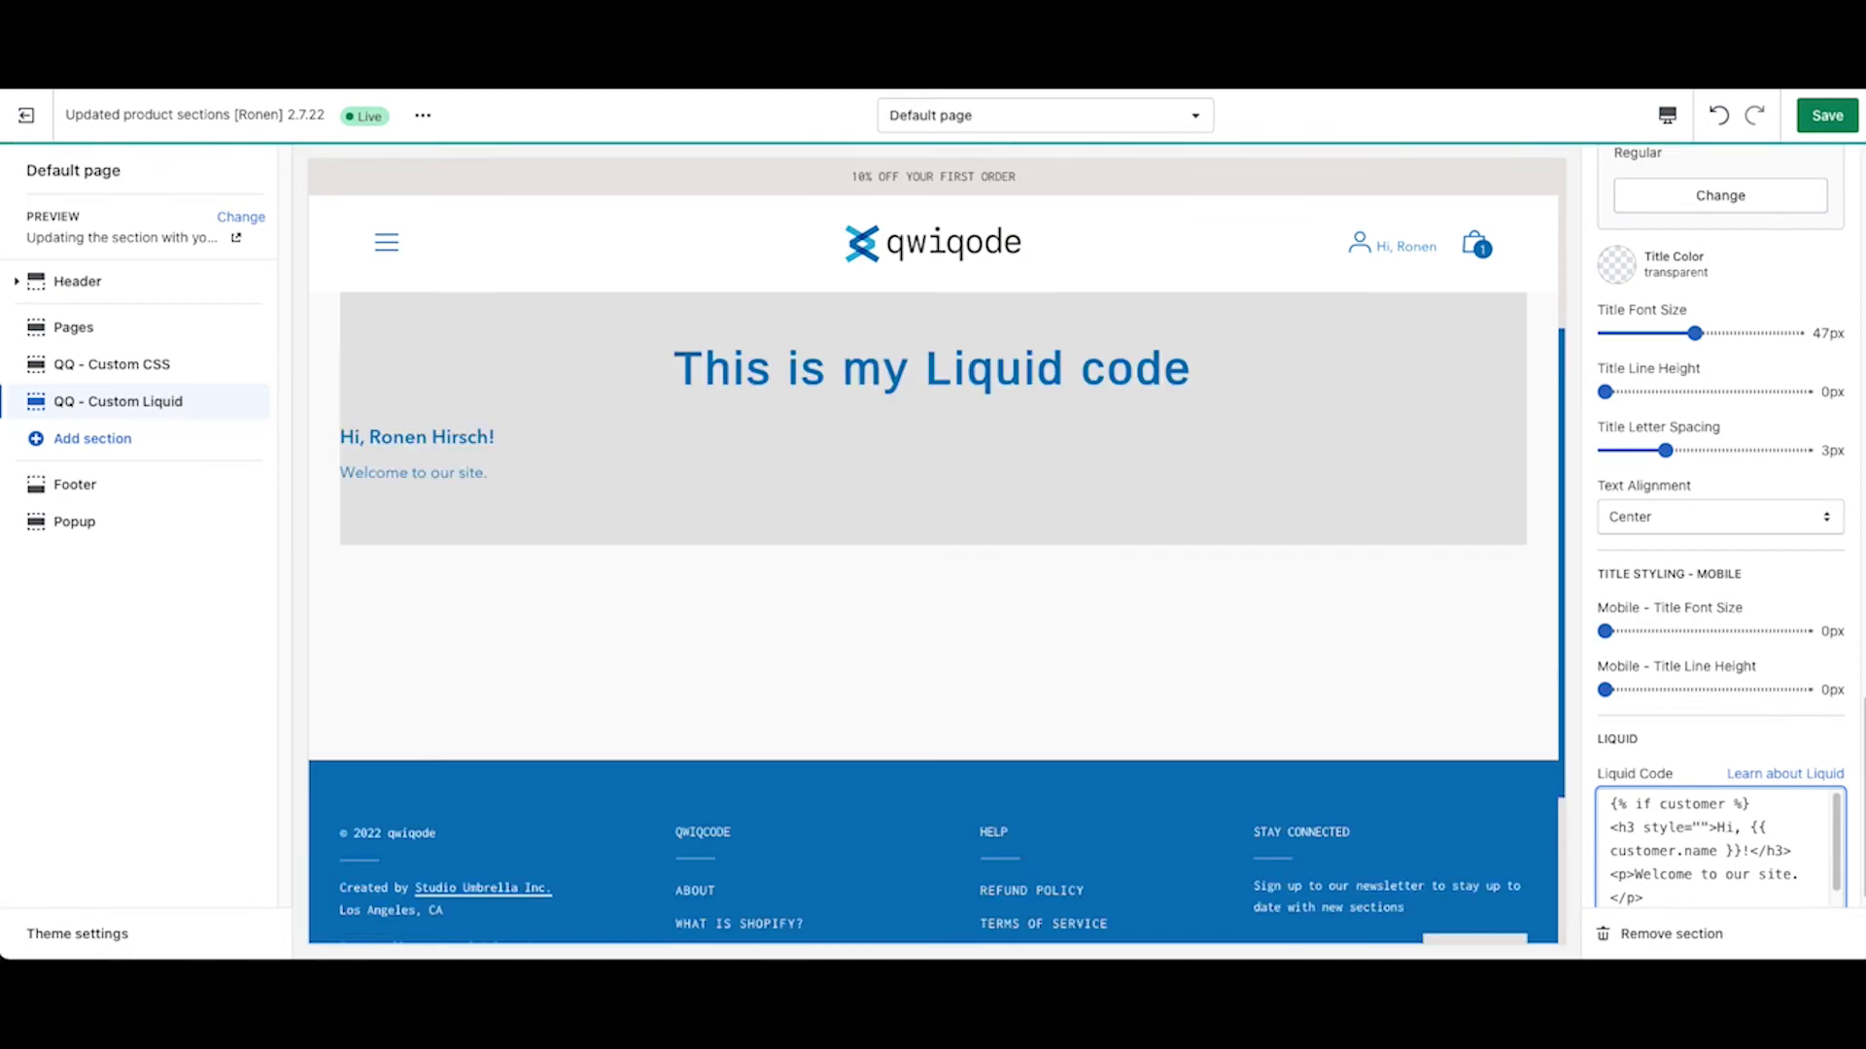
{"action": "type", "text": "text-align:center;"}
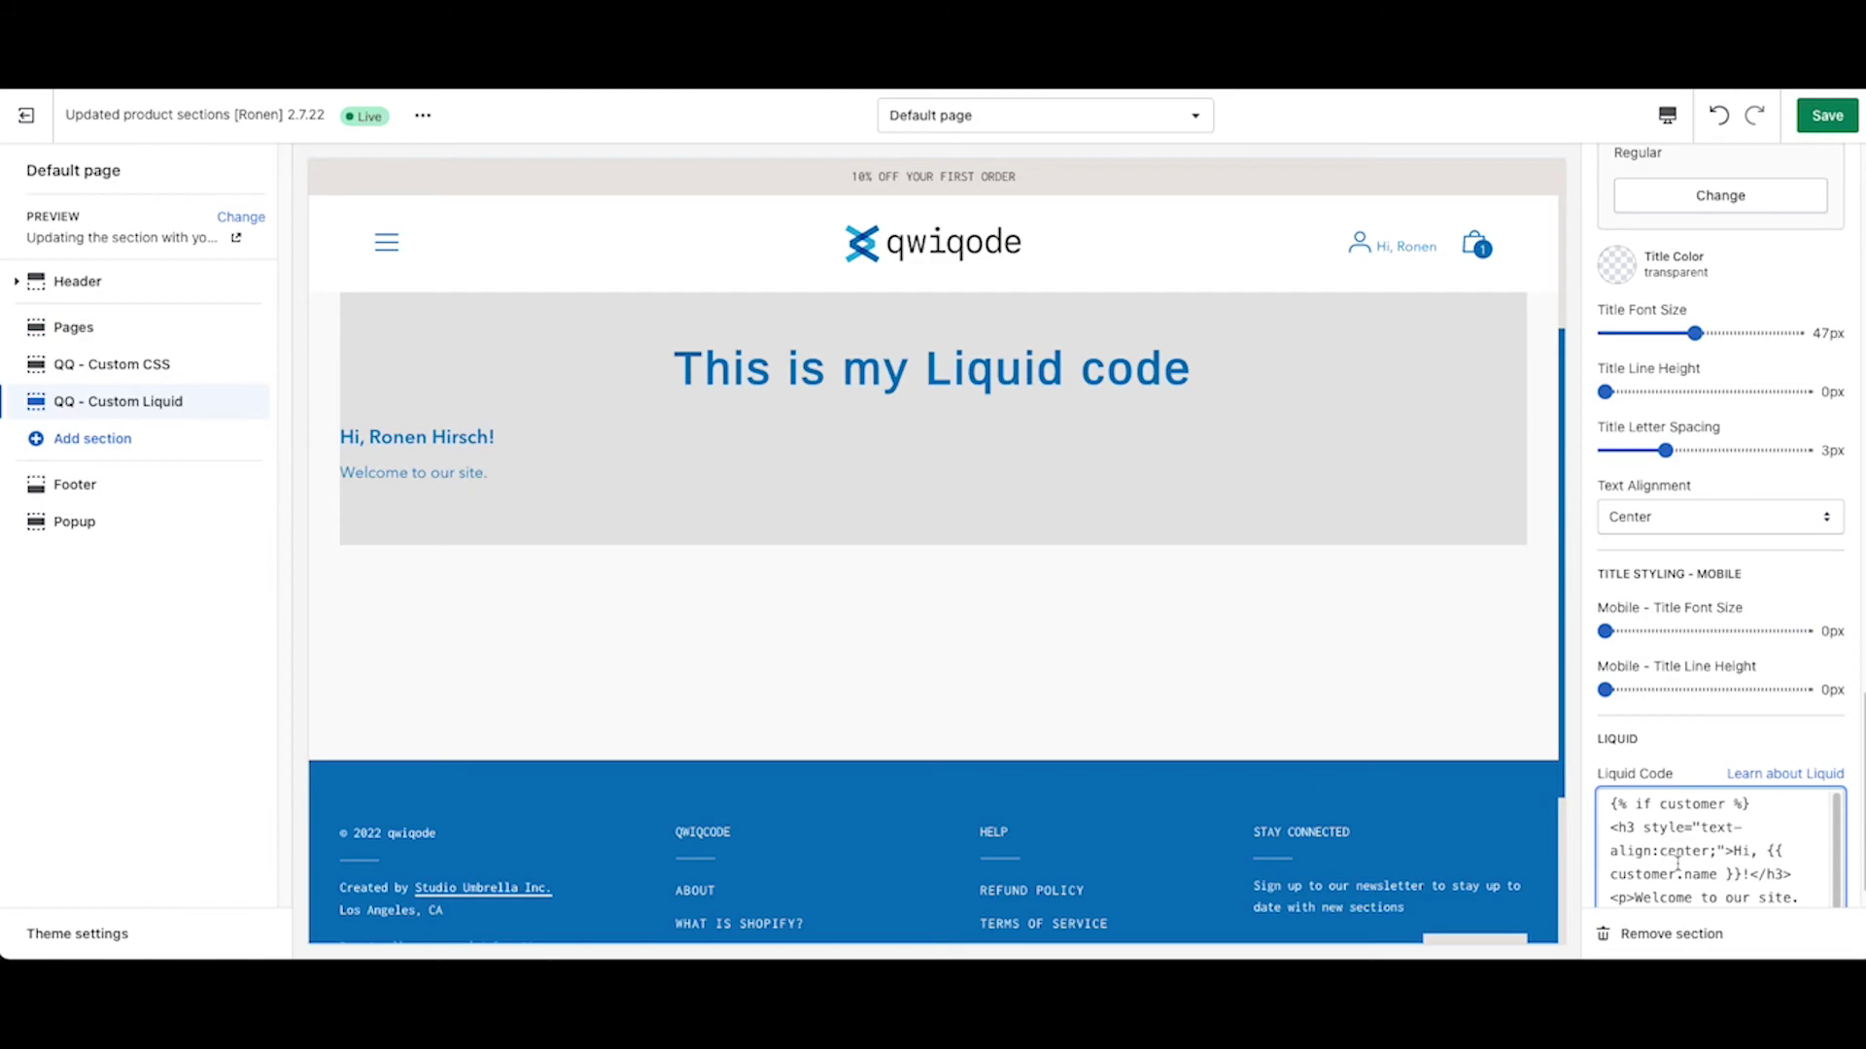
{"action": "left_click_drag", "start_coordinate": [1725, 852], "coordinate": [1633, 829]}
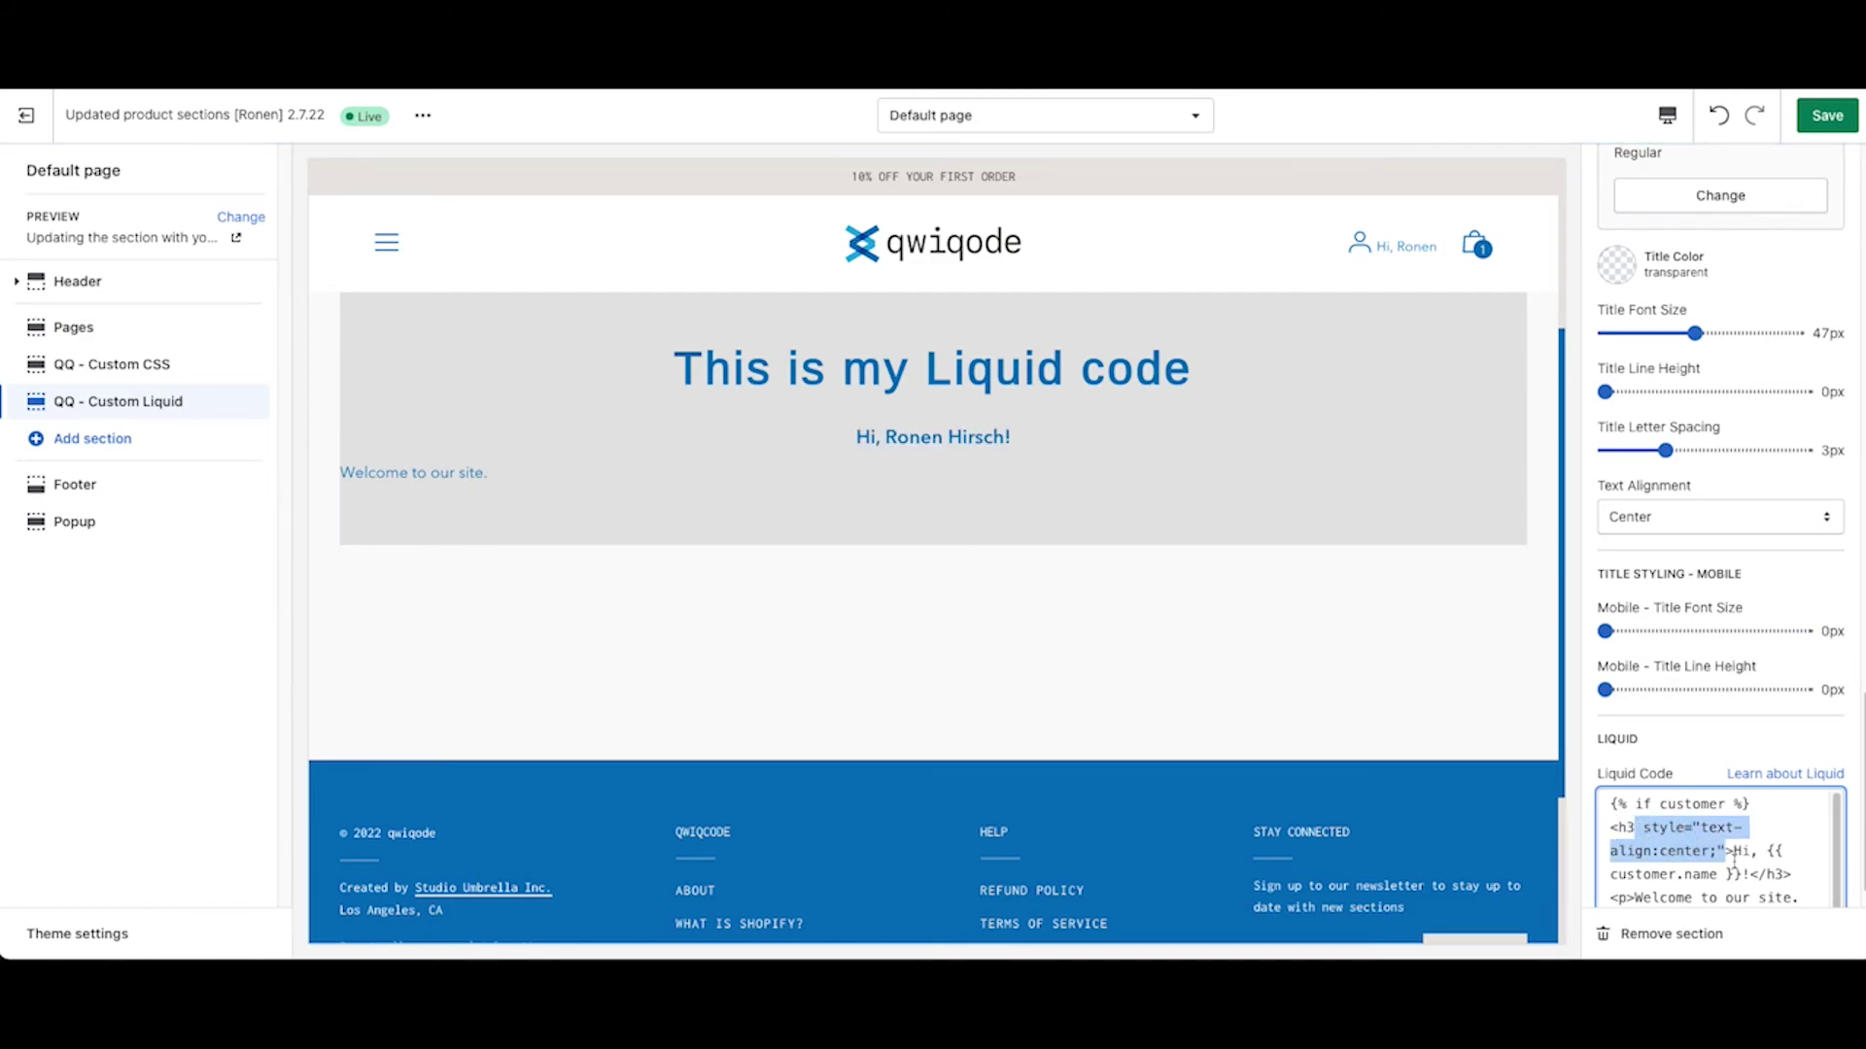
{"action": "scroll", "coordinate": [1740, 859], "scroll_direction": "down", "scroll_amount": 1}
{"action": "key", "text": "ctrl+c"}
Paste the text-align:center style into the <p> tag to centre the welcome line.
{"action": "left_click", "coordinate": [1634, 881]}
{"action": "scroll", "coordinate": [1634, 881], "scroll_direction": "up", "scroll_amount": 1}
{"action": "key", "text": "ctrl+v"}
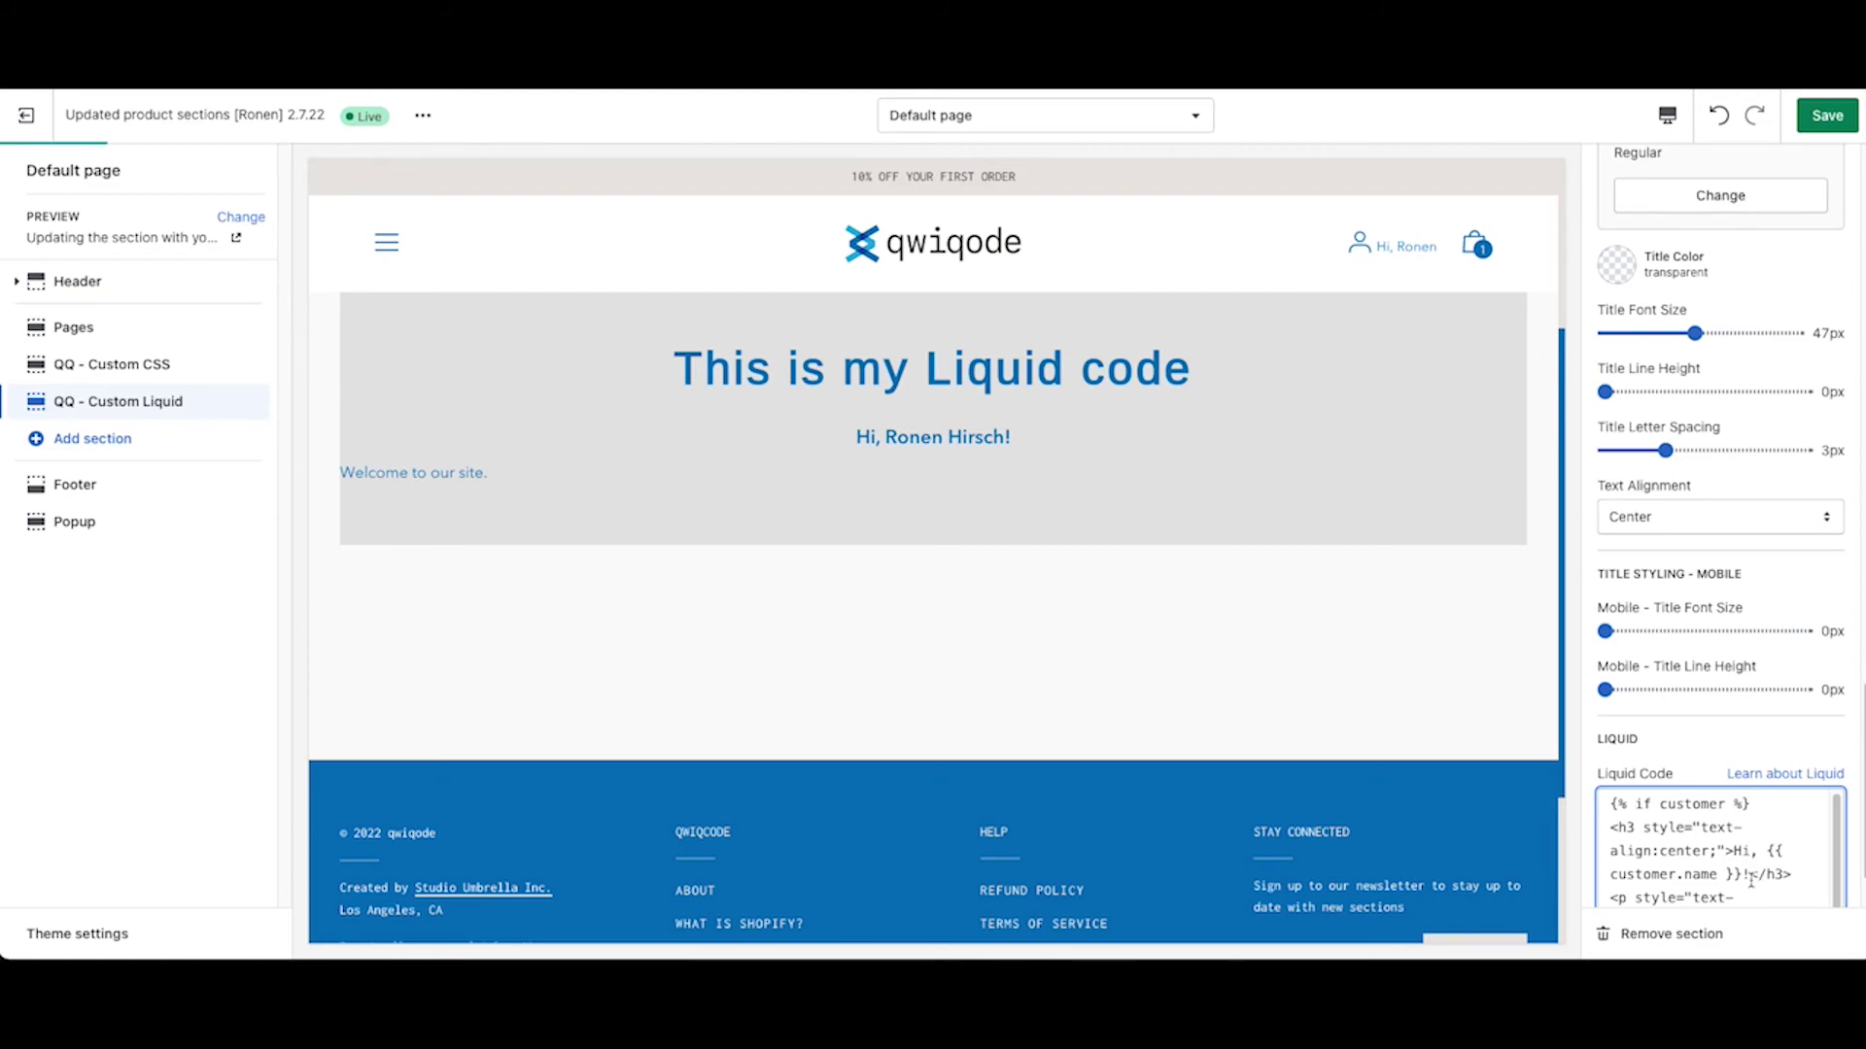
{"action": "scroll", "coordinate": [1716, 872], "scroll_direction": "down", "scroll_amount": 2}
{"action": "scroll", "coordinate": [1716, 871], "scroll_direction": "down", "scroll_amount": 3}
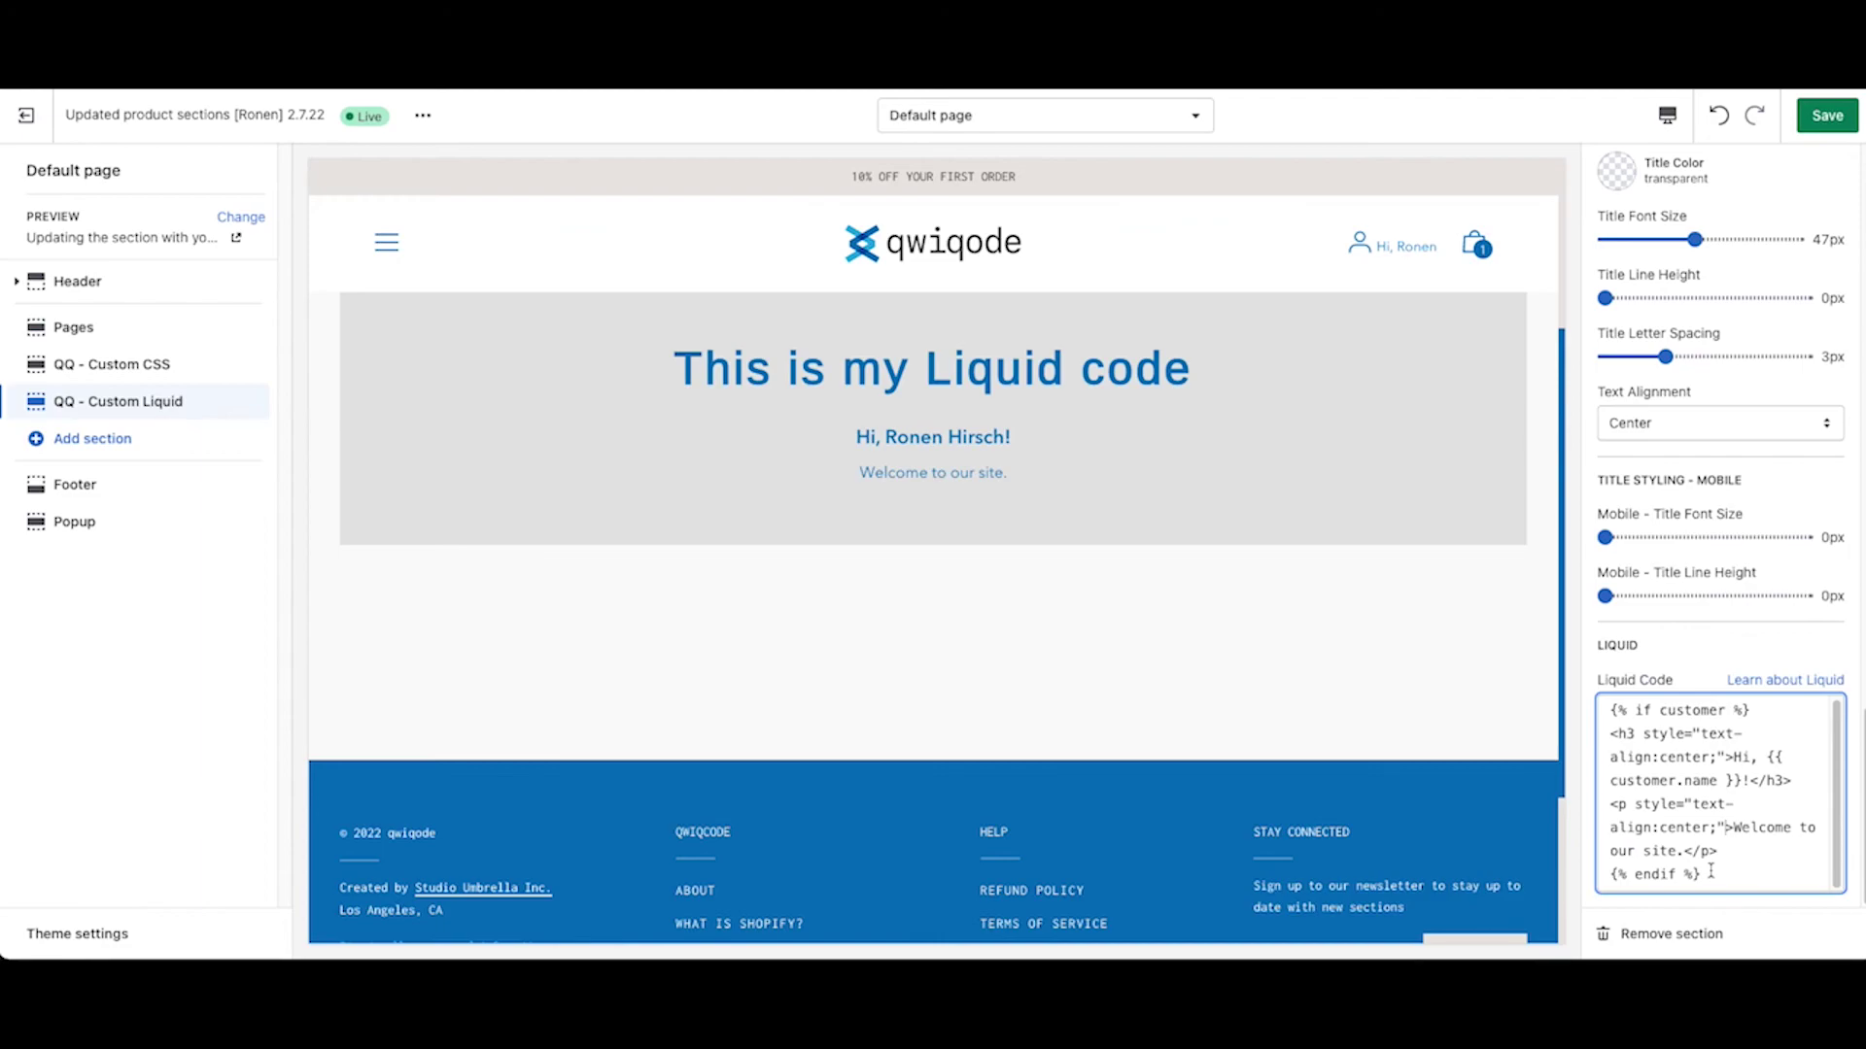
{"action": "scroll", "coordinate": [1621, 724], "scroll_direction": "up", "scroll_amount": 5}
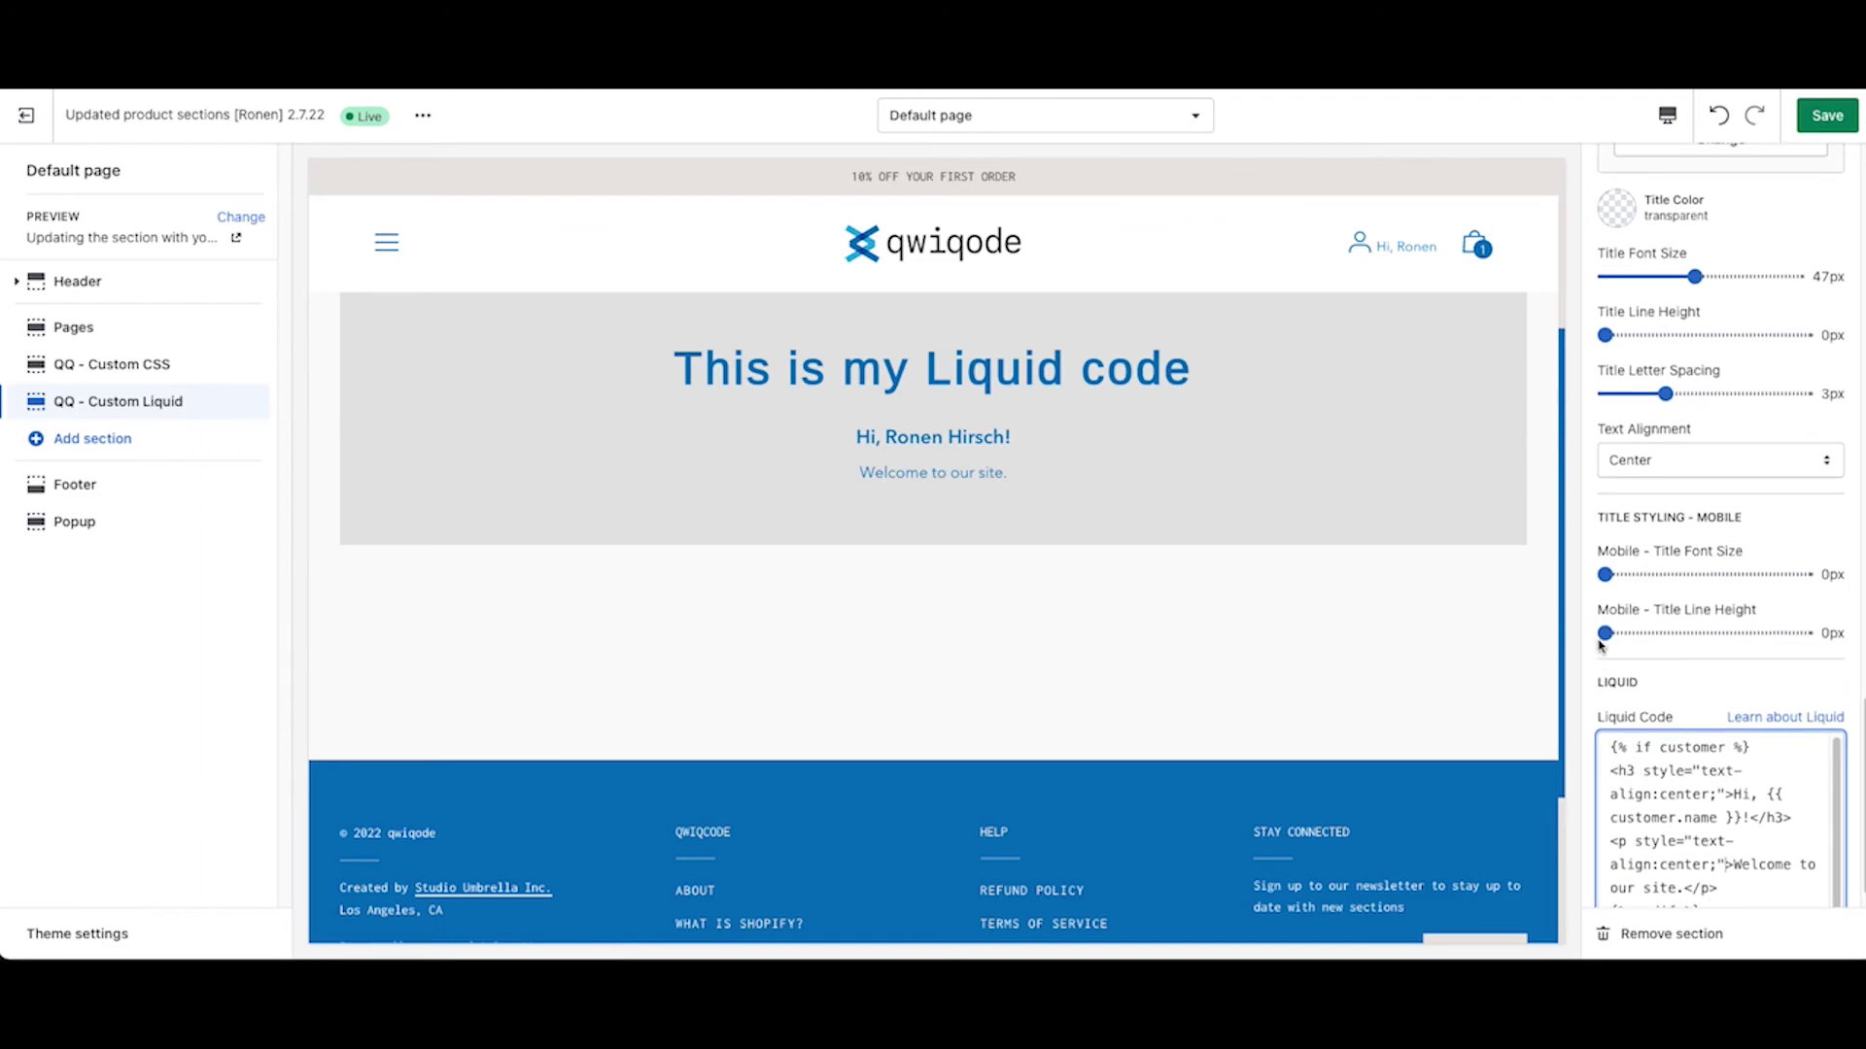
{"action": "scroll", "coordinate": [1601, 645], "scroll_direction": "up", "scroll_amount": 4}
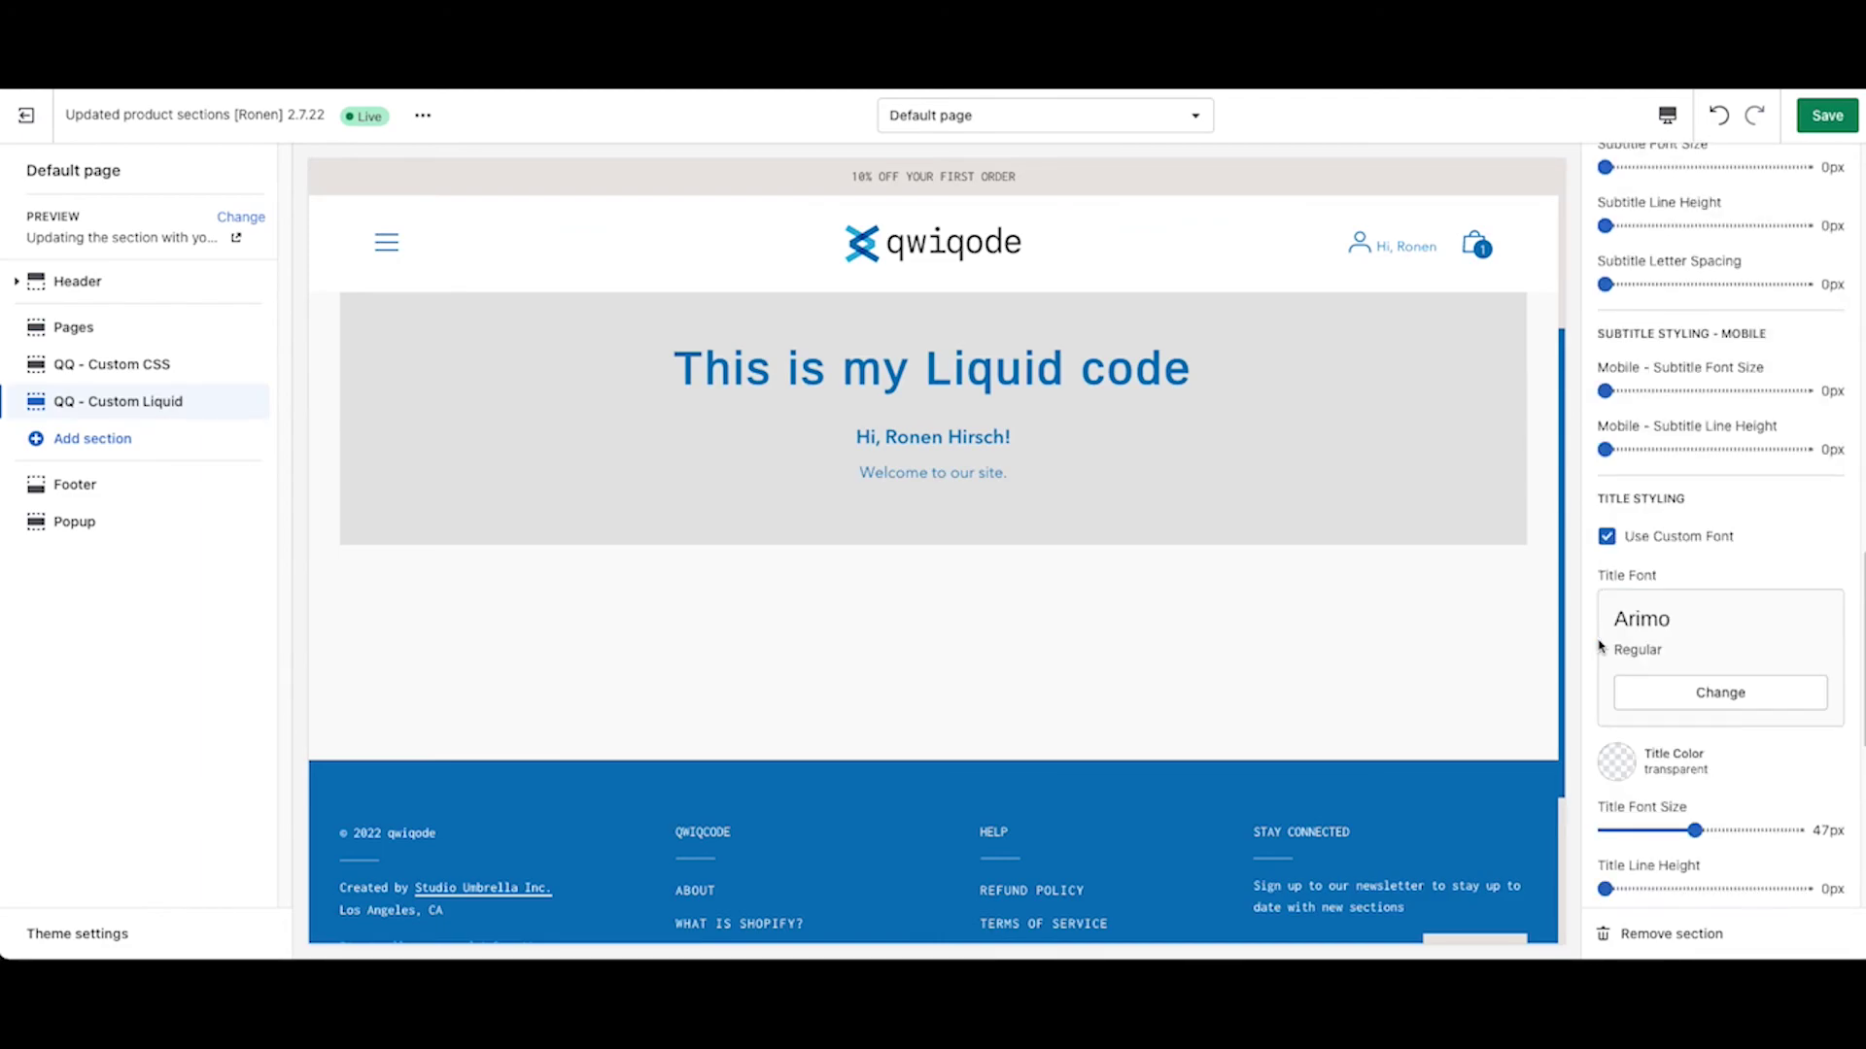
{"action": "scroll", "coordinate": [1601, 645], "scroll_direction": "up", "scroll_amount": 2}
{"action": "scroll", "coordinate": [1600, 645], "scroll_direction": "down", "scroll_amount": 9}
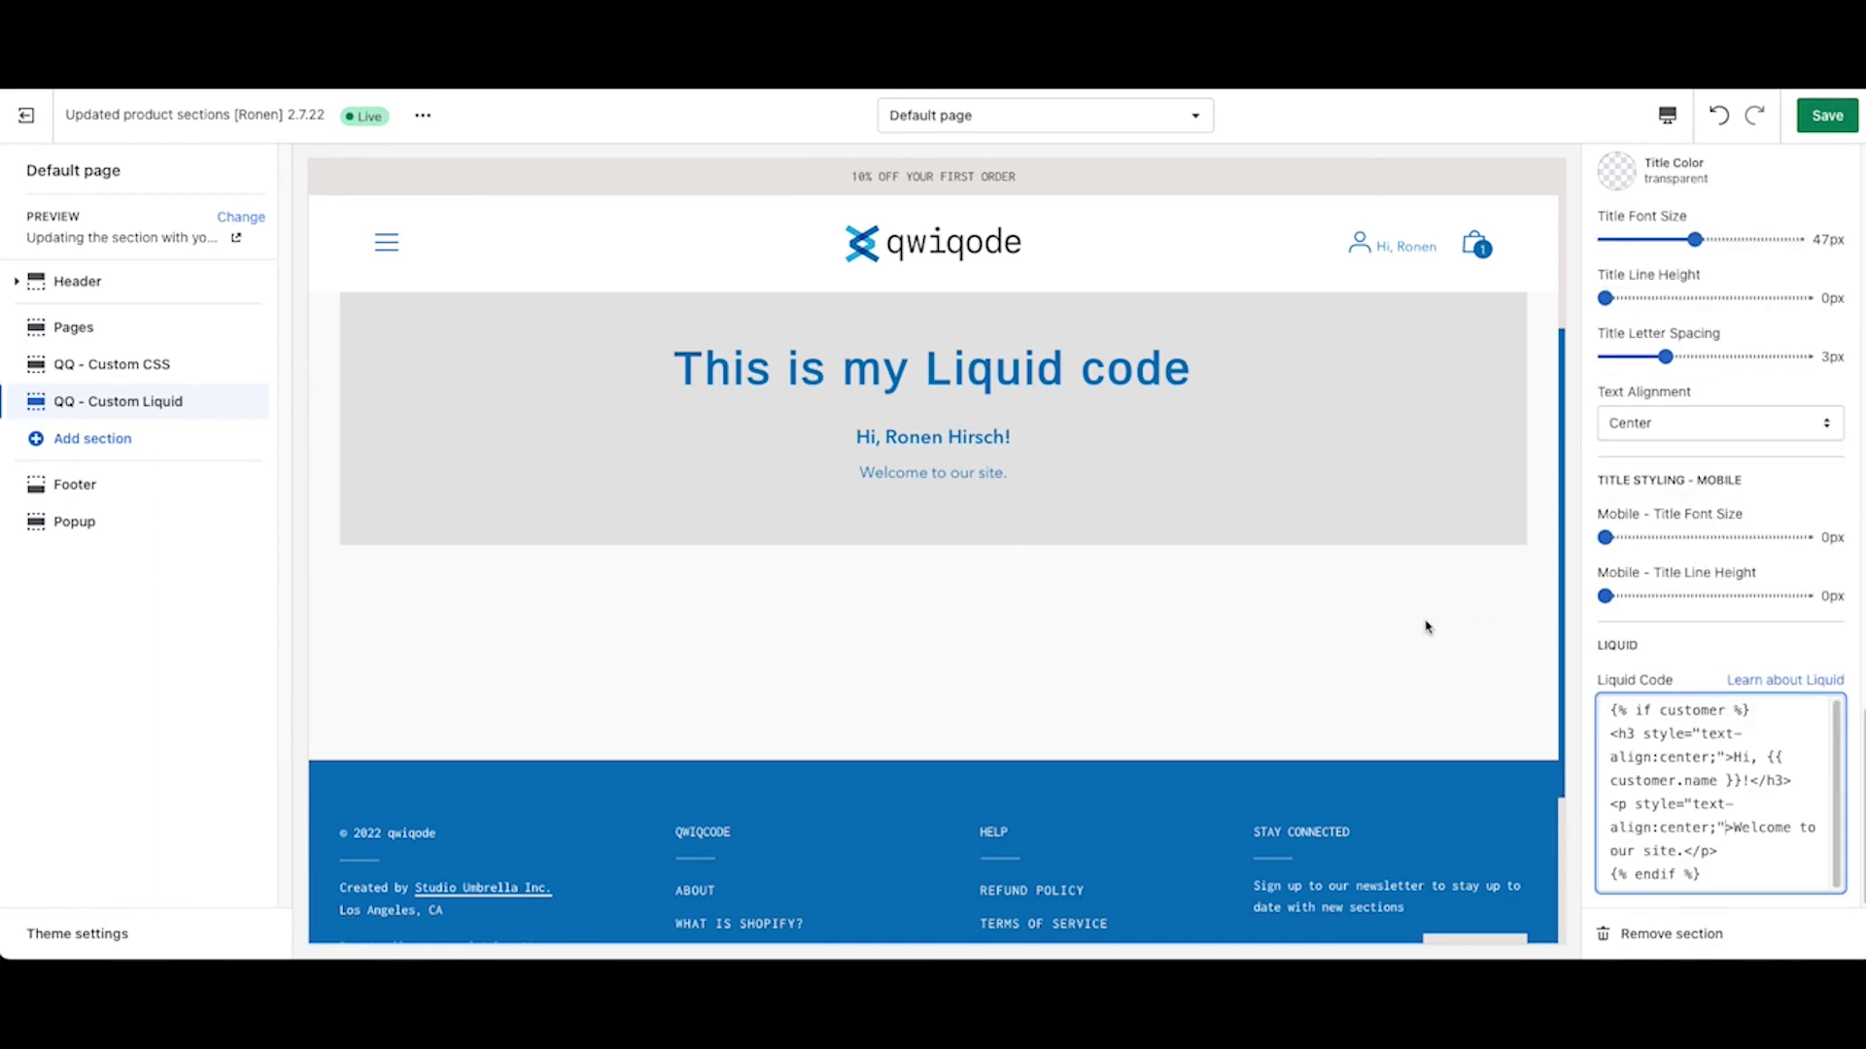